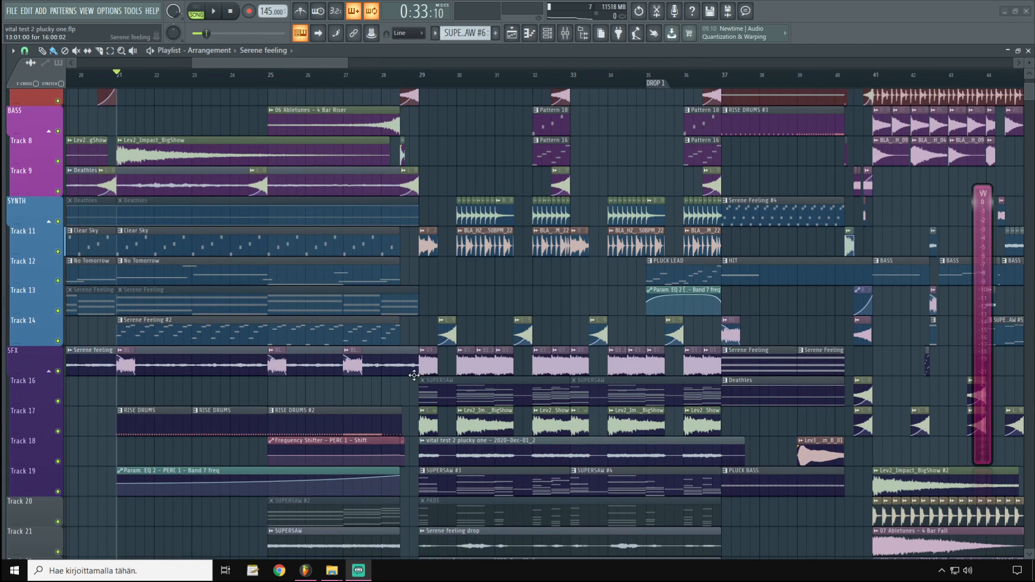
# Play the arrangement from bar 21 into the section at bar 29 to hear the build-up and bass.
pyautogui.scroll(-4, 426, 386)
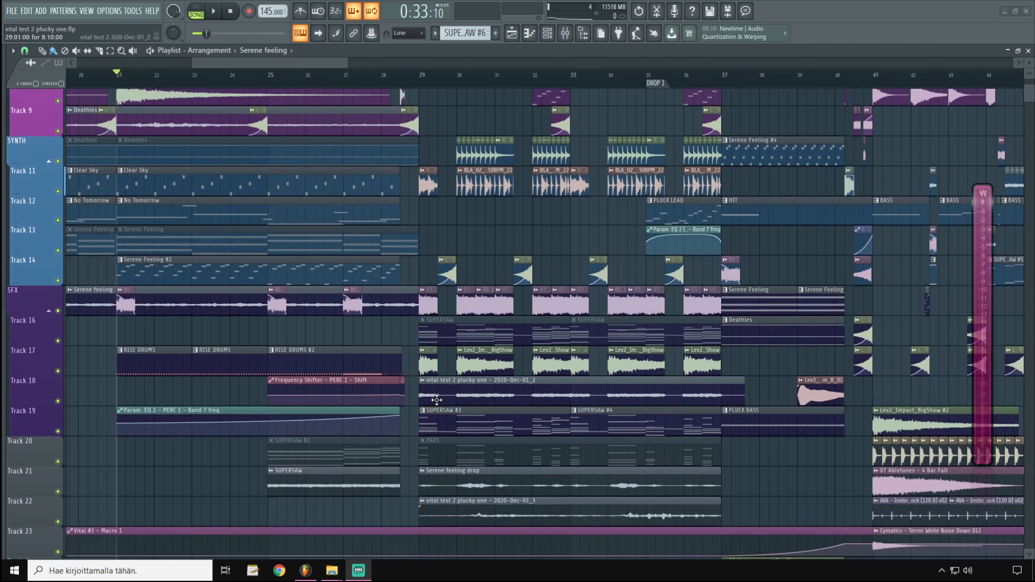
pyautogui.middleClick(350, 239)
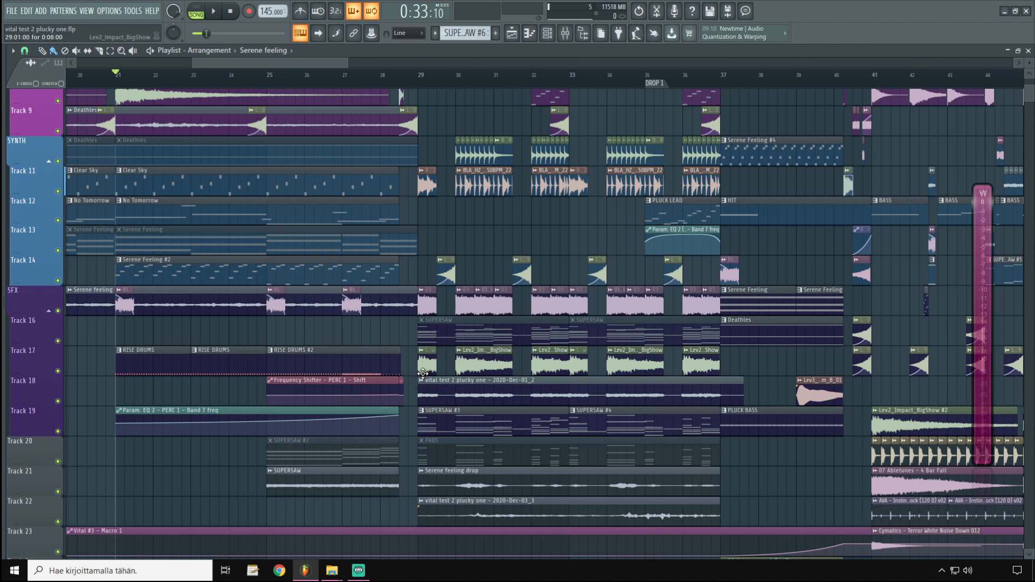
pyautogui.press('F9')
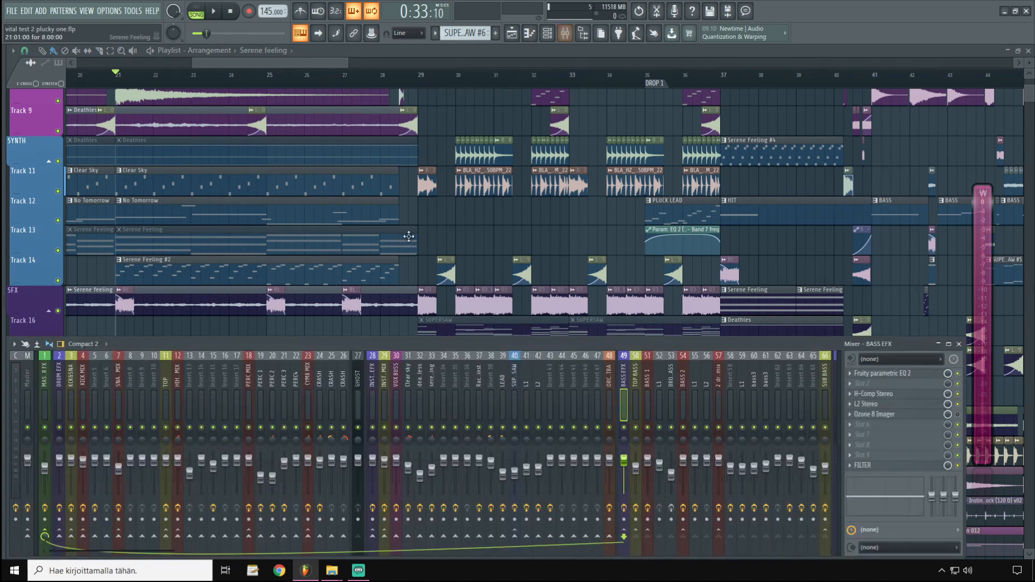
pyautogui.press('F9')
pyautogui.press('space')
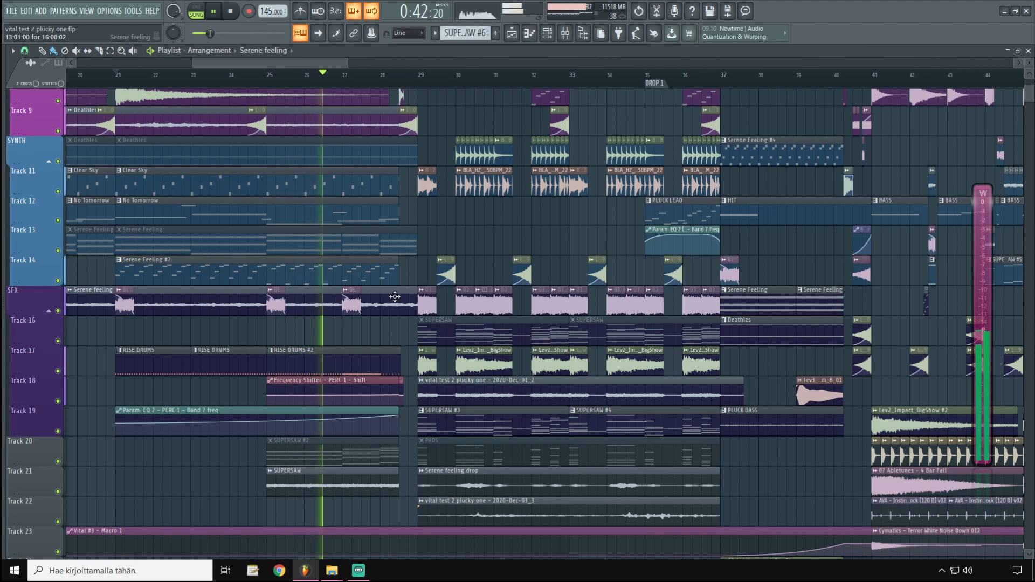
pyautogui.click(134, 10)
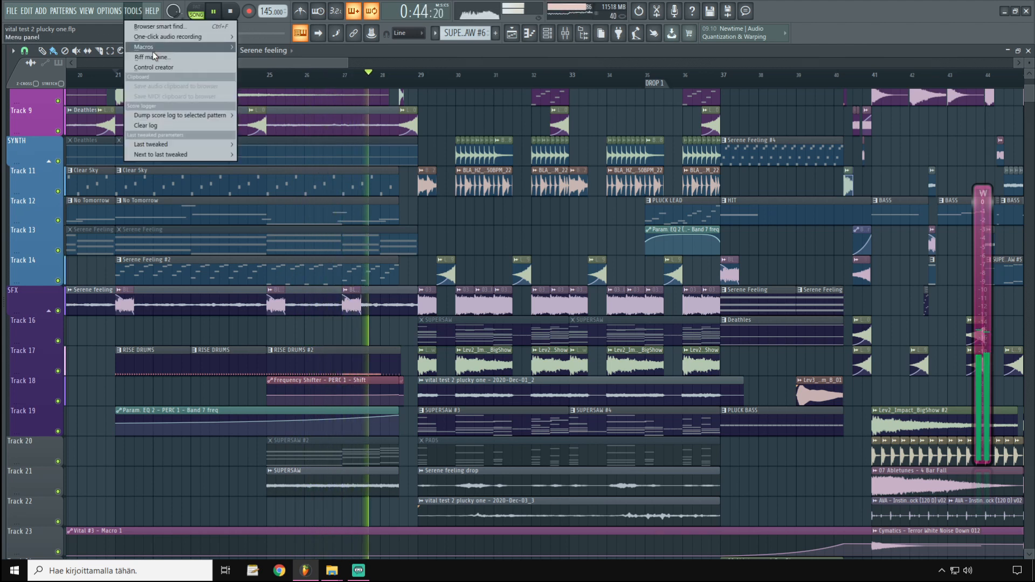
pyautogui.moveTo(192, 49)
pyautogui.click(277, 126)
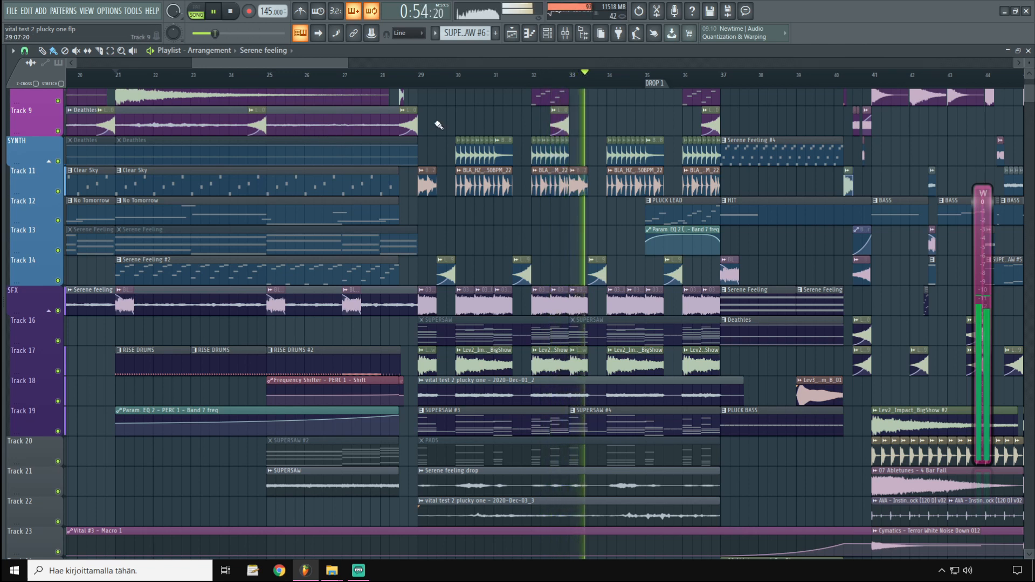
pyautogui.press('space')
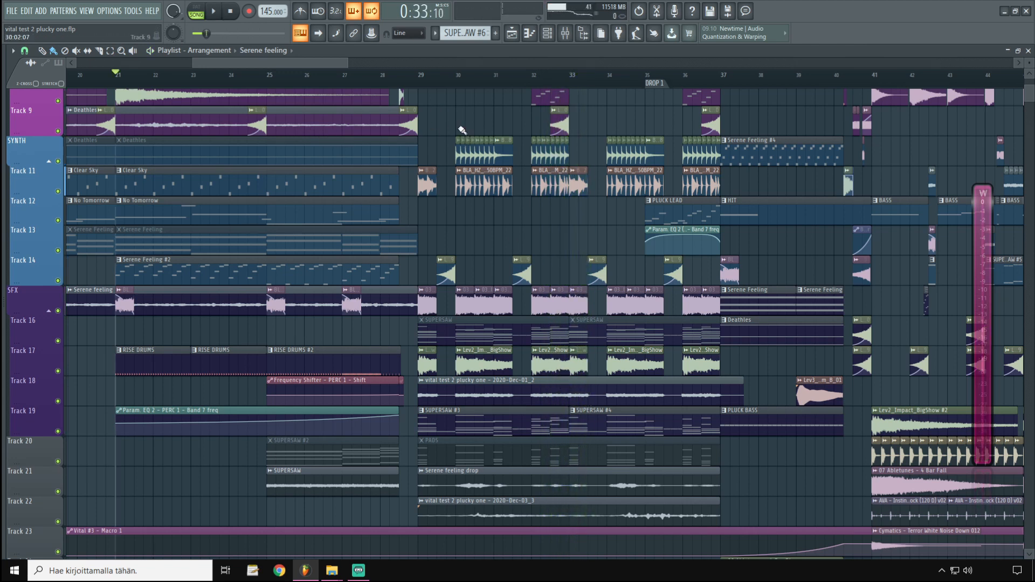
# Move the playback position to the start of bar 29 and play the beginning of that section.
pyautogui.scroll(3, 451, 94)
pyautogui.scroll(3, 458, 208)
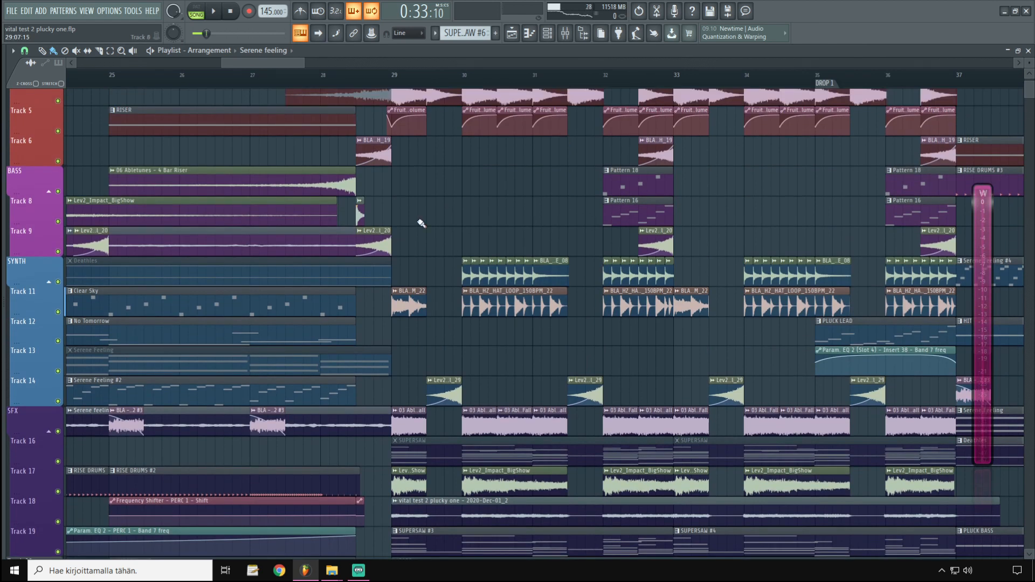
pyautogui.scroll(-5, 388, 242)
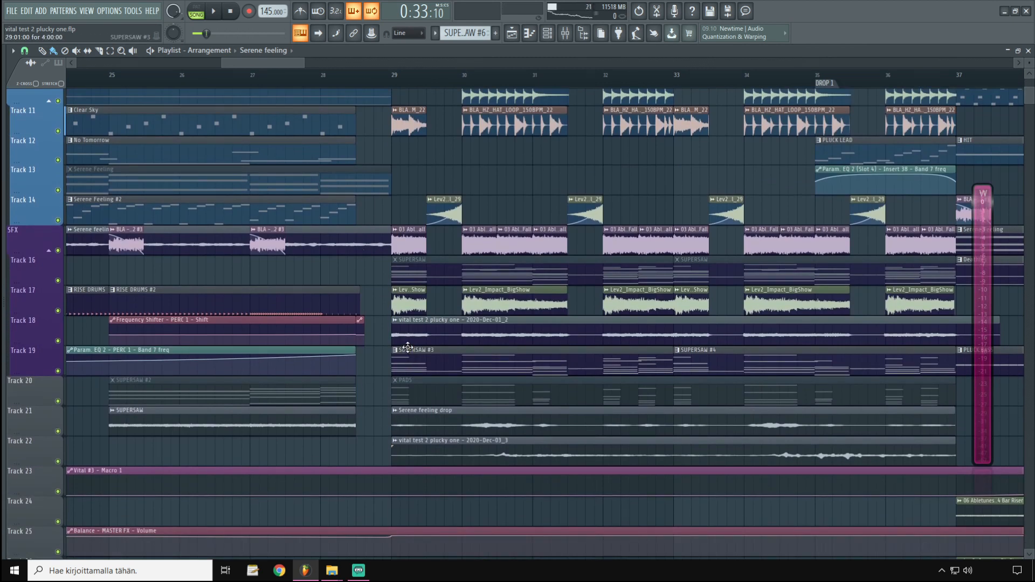
pyautogui.click(393, 76)
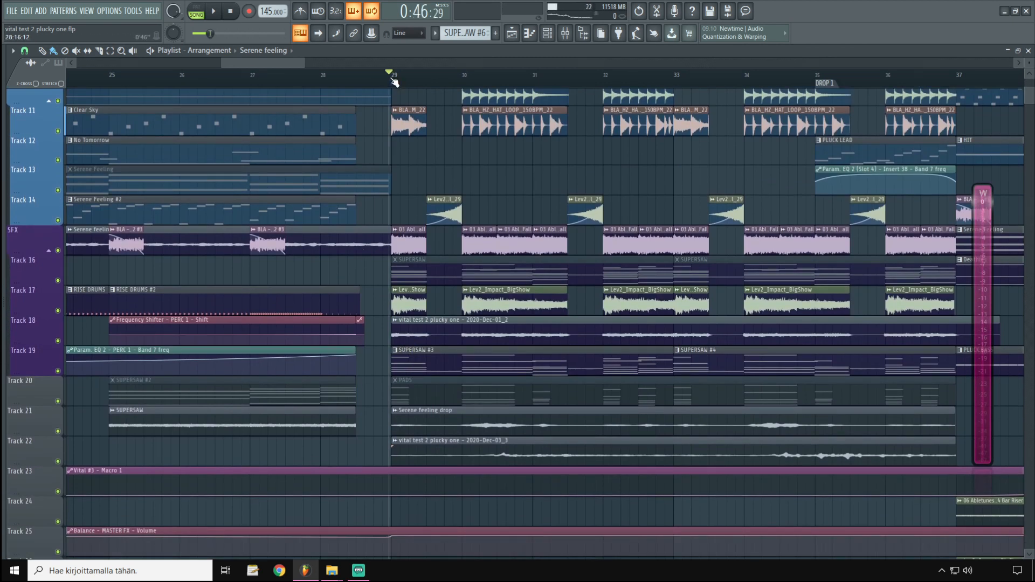
pyautogui.scroll(1, 414, 82)
pyautogui.scroll(1, 414, 82)
pyautogui.press('space')
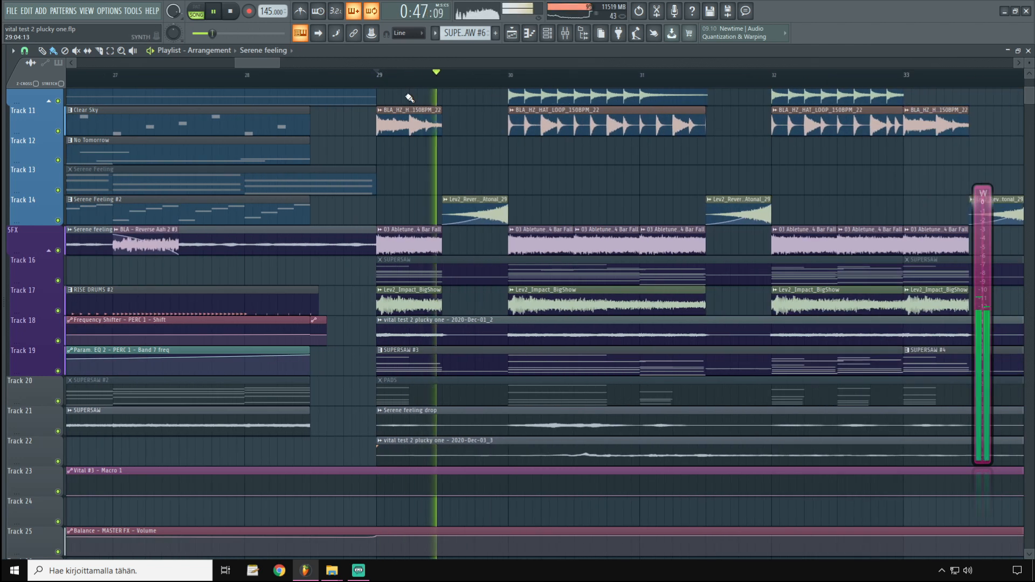
pyautogui.press('space')
# Solo the DROP BASS mixer track and play the section from bar 29 to hear the bass alone.
pyautogui.press('F9')
pyautogui.hscroll(4, 593, 399)
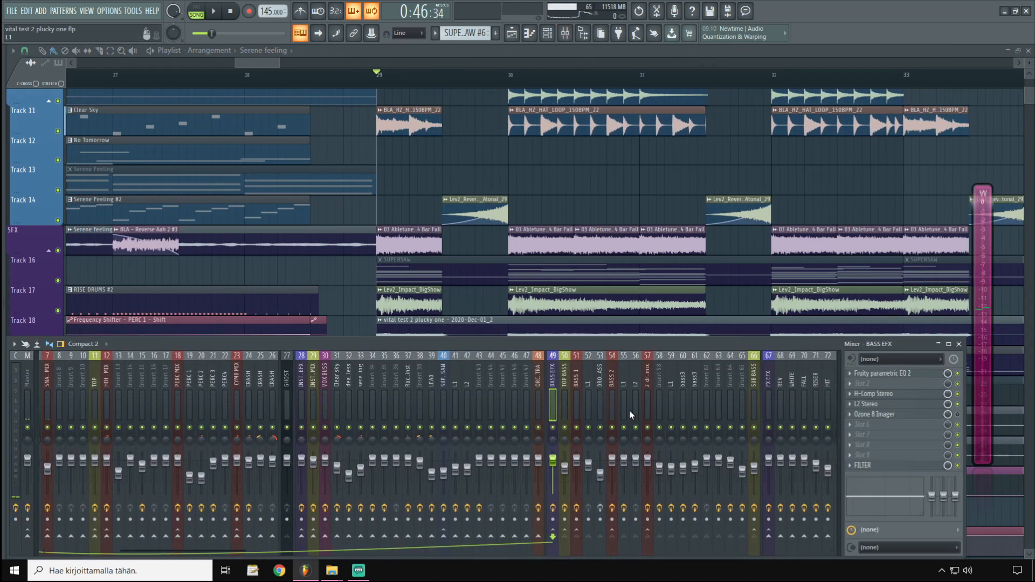
pyautogui.press('space')
pyautogui.press('space')
pyautogui.click(532, 407)
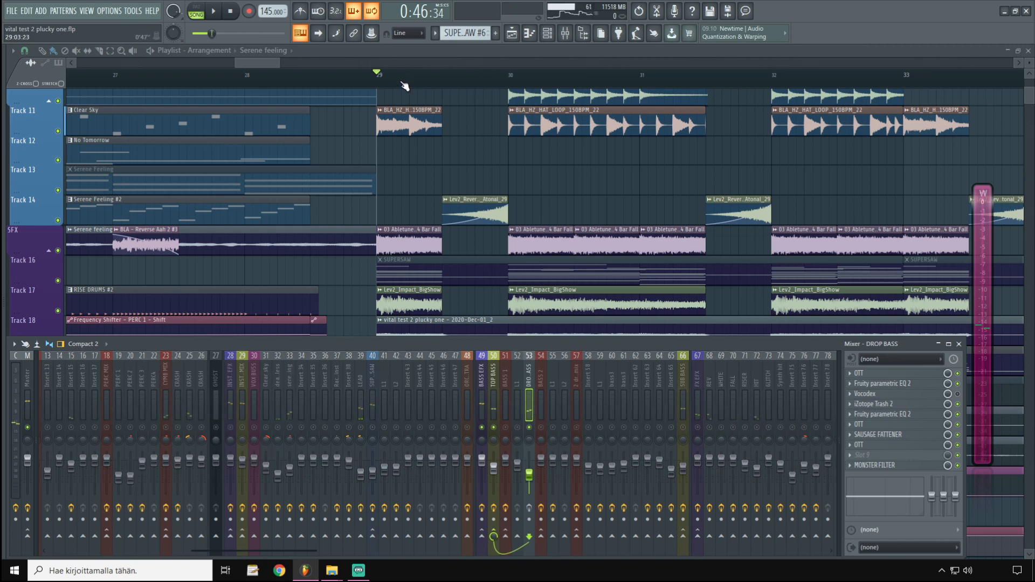
pyautogui.press('F9')
pyautogui.press('space')
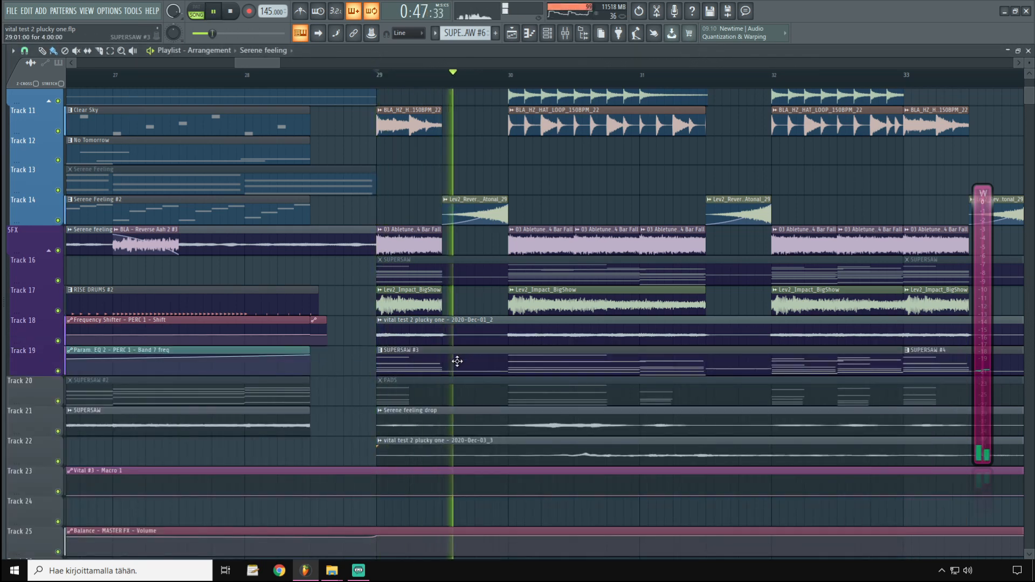
pyautogui.press('space')
pyautogui.press('F9')
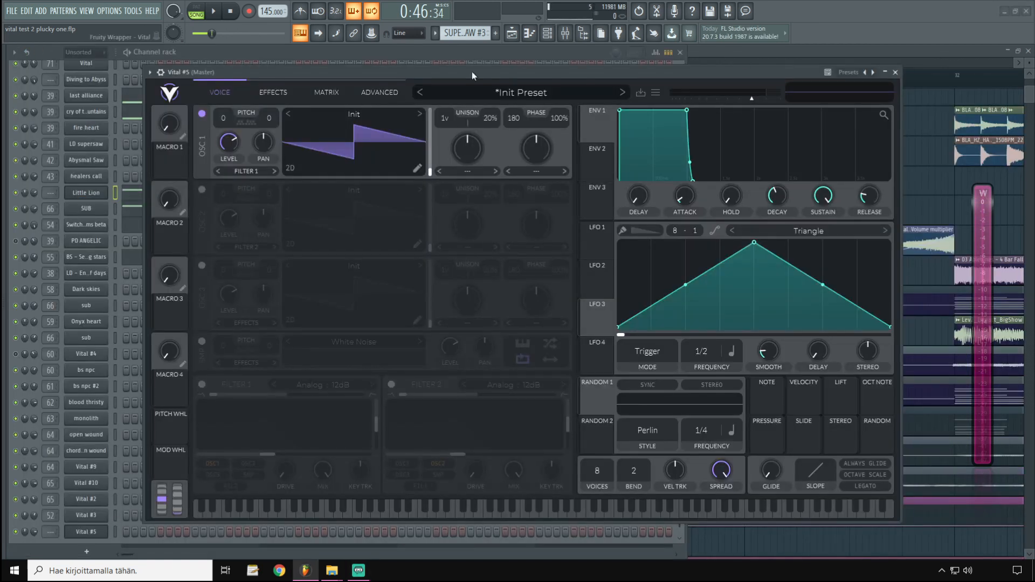
# Initialize the Vital preset and load the BLA - Deep Expedition wavetable from the Black Lotus Odyssey folder into oscillator 1.
pyautogui.click(654, 93)
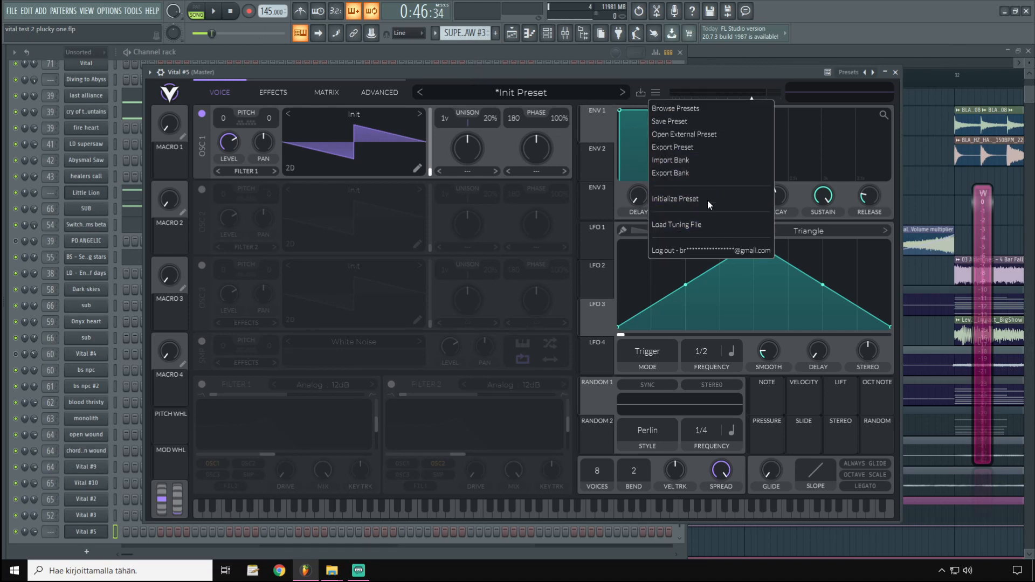
pyautogui.click(690, 197)
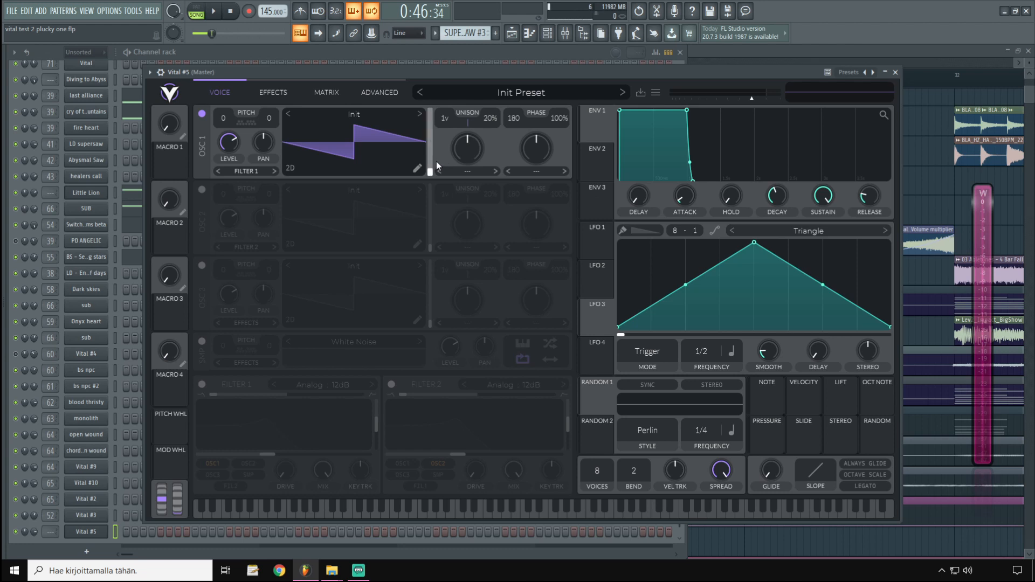
pyautogui.click(353, 114)
pyautogui.click(484, 225)
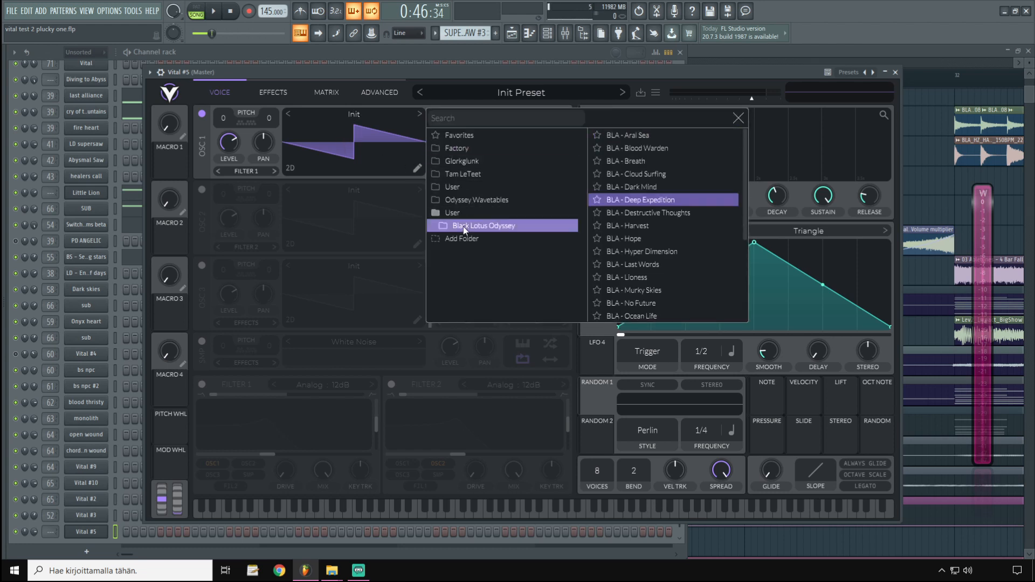
pyautogui.click(658, 207)
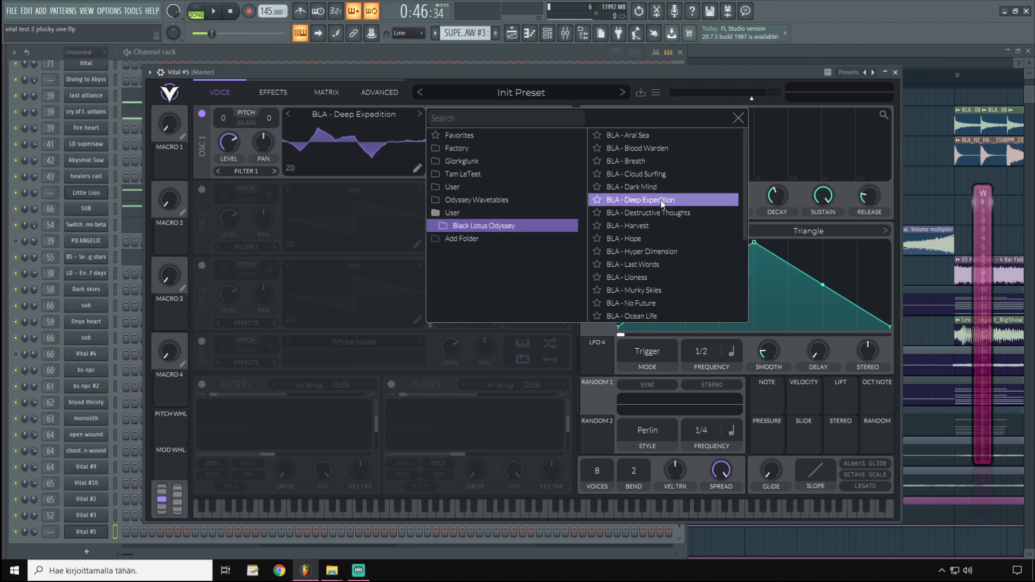
pyautogui.click(738, 118)
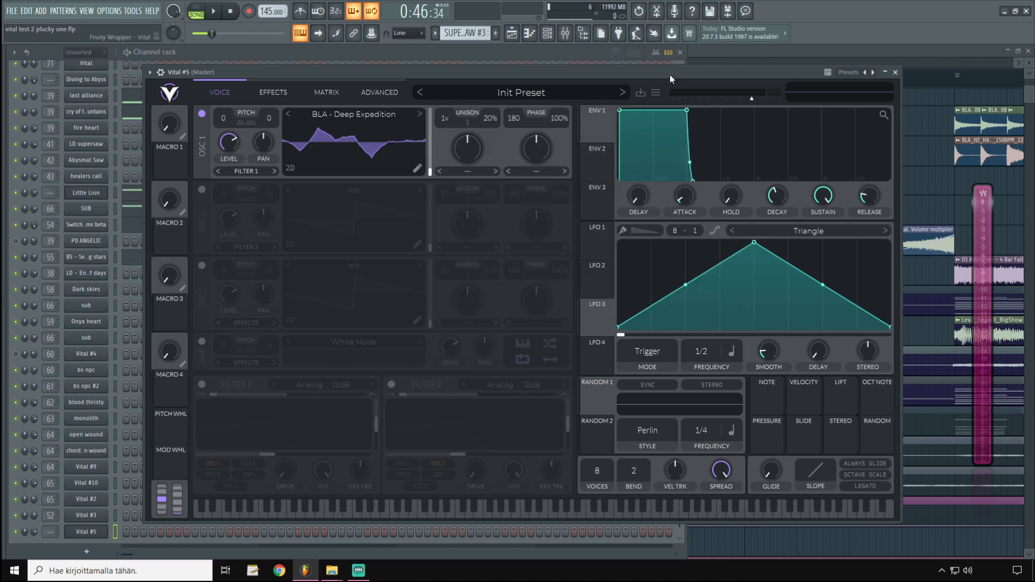
# Keep oscillator 1 on its first wavetable frame, transpose it to -24 and route it to Filter 1+2.
pyautogui.moveTo(429, 168); pyautogui.dragTo(425, 210)
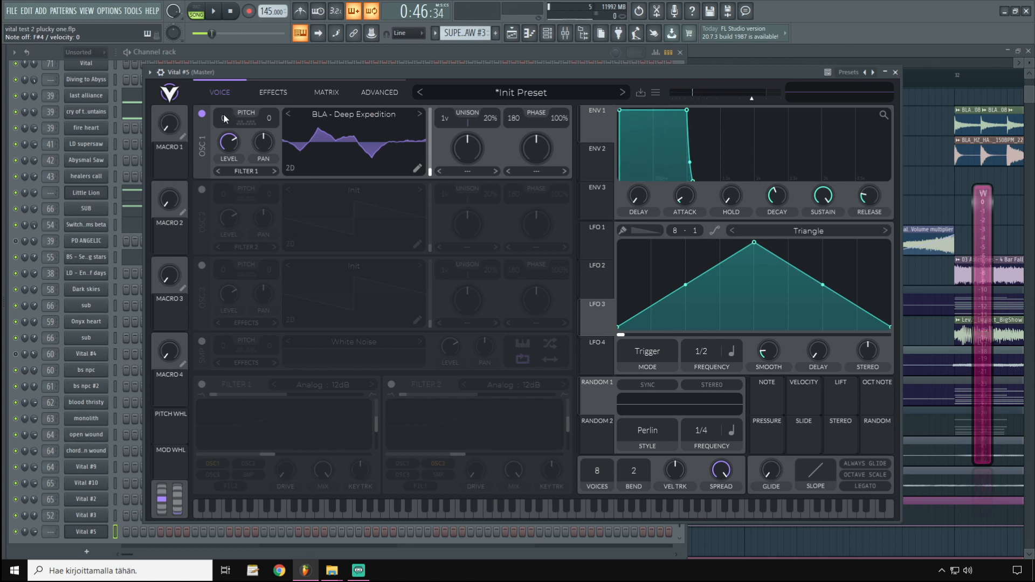
pyautogui.moveTo(223, 113); pyautogui.dragTo(222, 152)
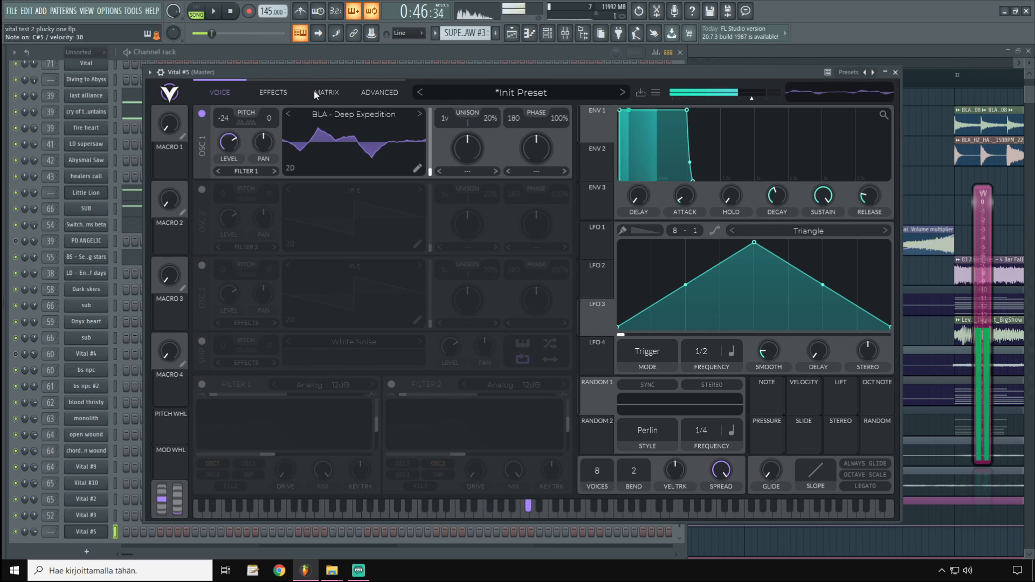
pyautogui.moveTo(429, 174); pyautogui.dragTo(422, 215)
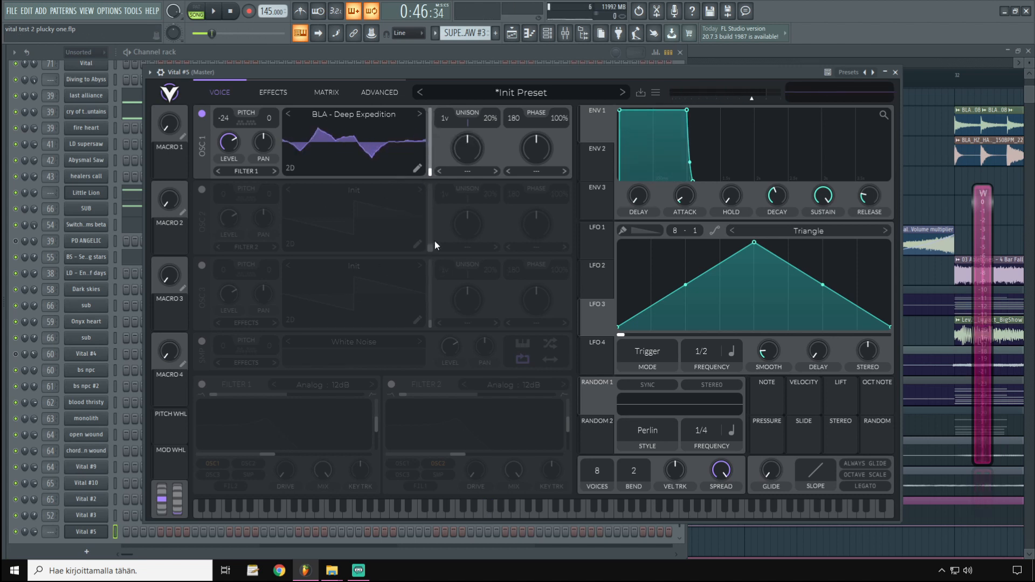
pyautogui.click(248, 173)
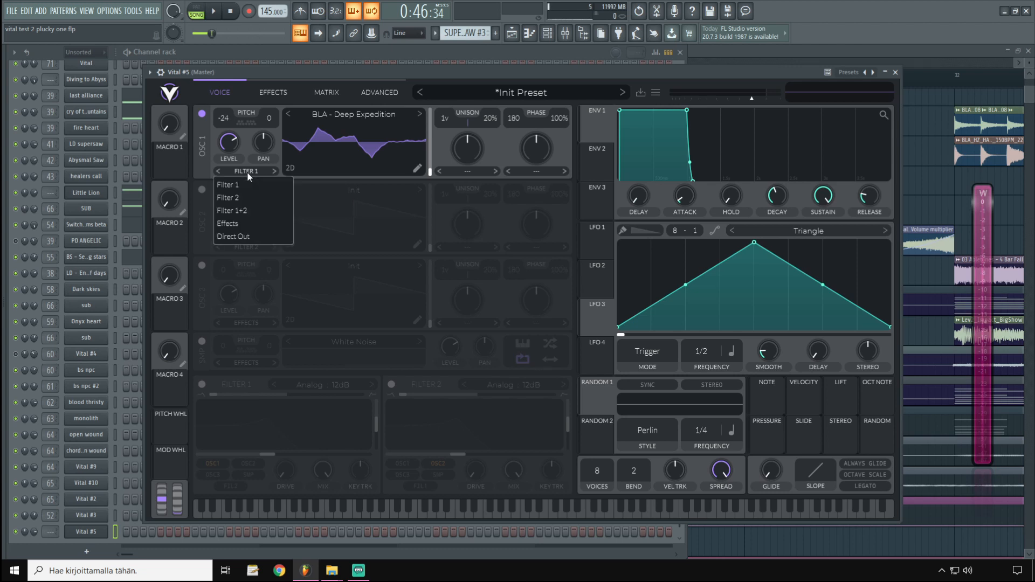
pyautogui.click(226, 211)
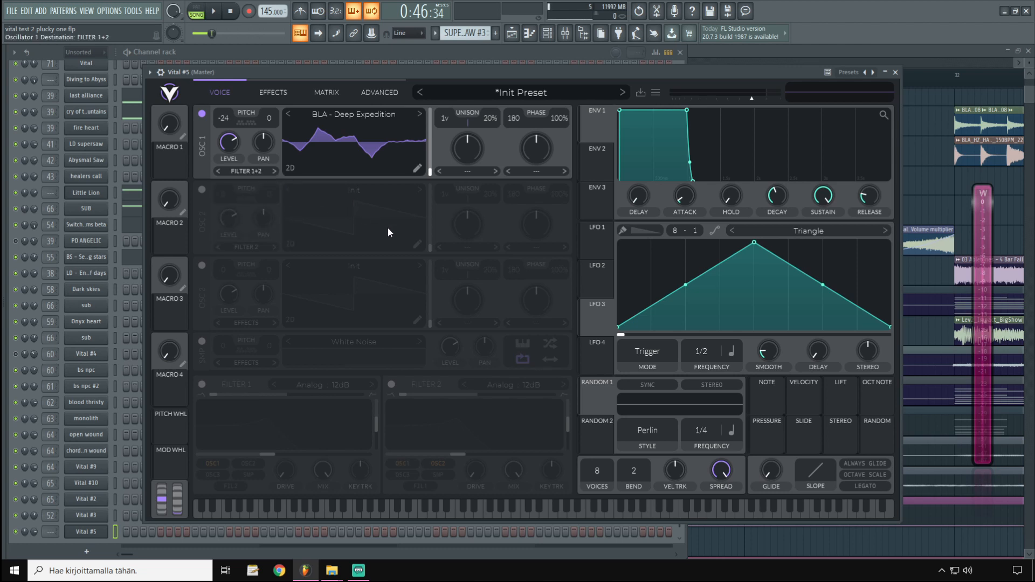
# Set oscillator 1's unison to 3 voices with 4% detune and its frequency morph type to Vocode.
pyautogui.moveTo(444, 122); pyautogui.dragTo(493, 127)
pyautogui.click(467, 172)
pyautogui.click(461, 210)
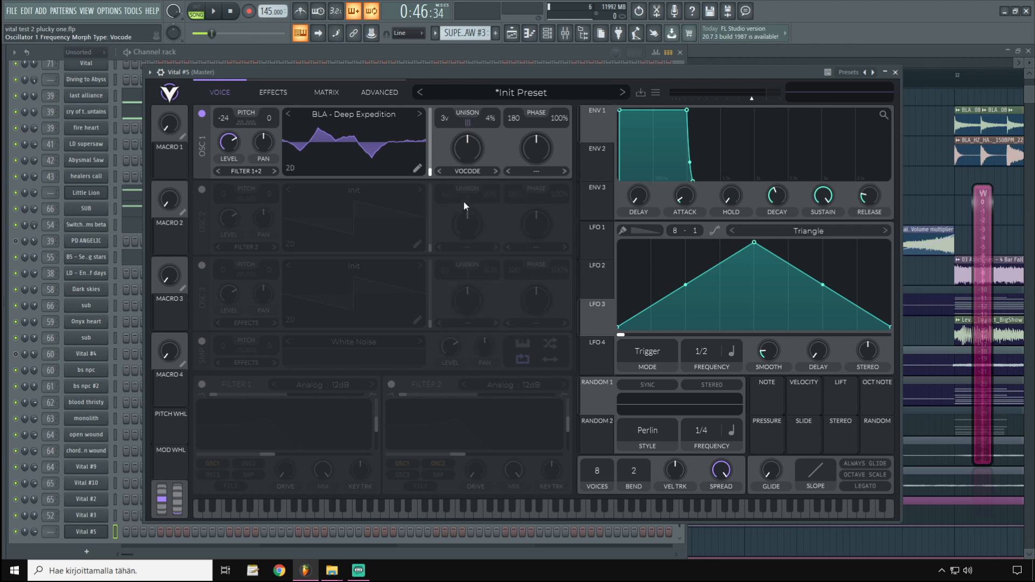
# Set oscillator 1's distortion type to FM Osc 2 and adjust its amount to slightly under half.
pyautogui.click(528, 173)
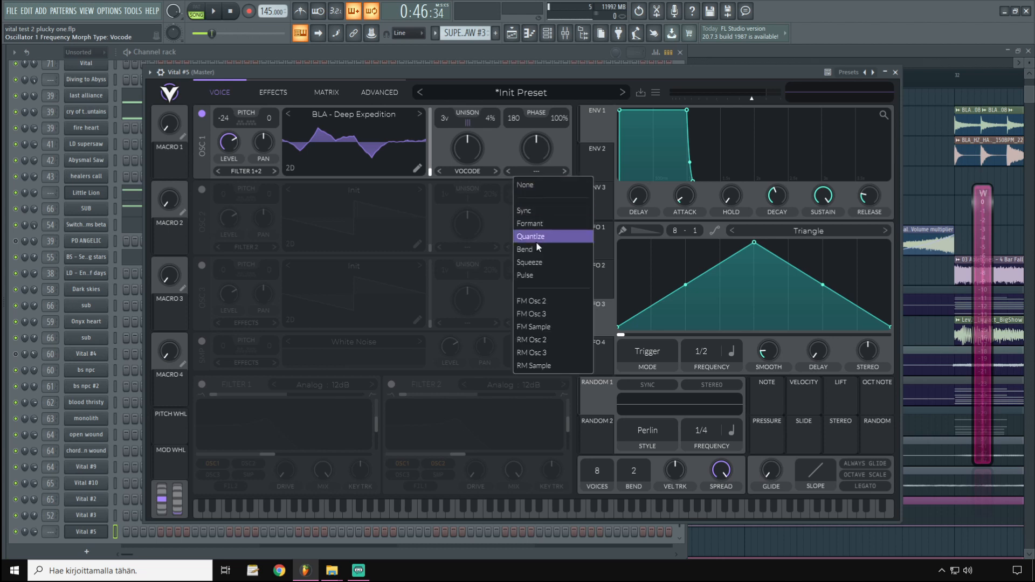
pyautogui.click(537, 304)
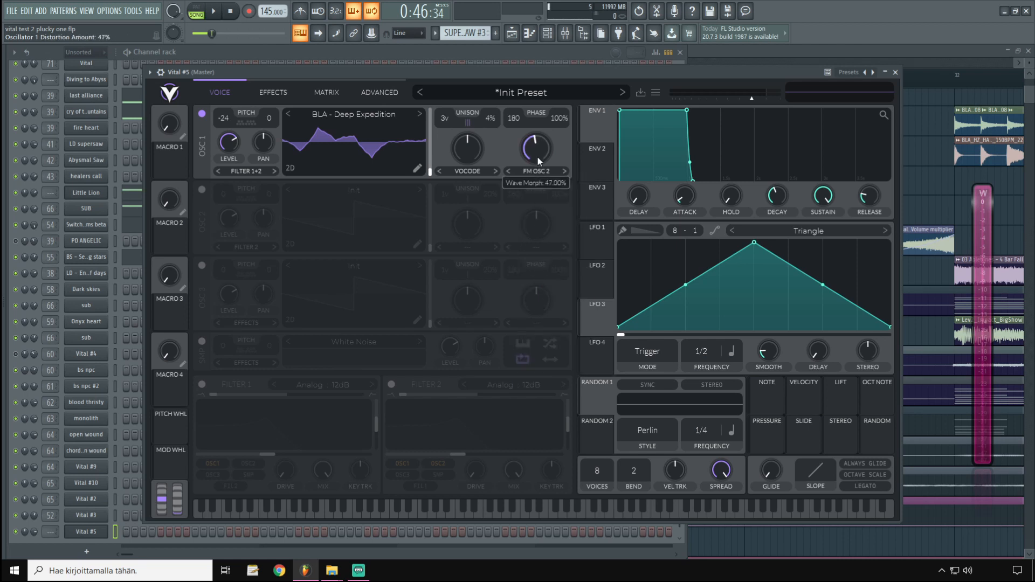
pyautogui.moveTo(537, 156); pyautogui.dragTo(537, 162)
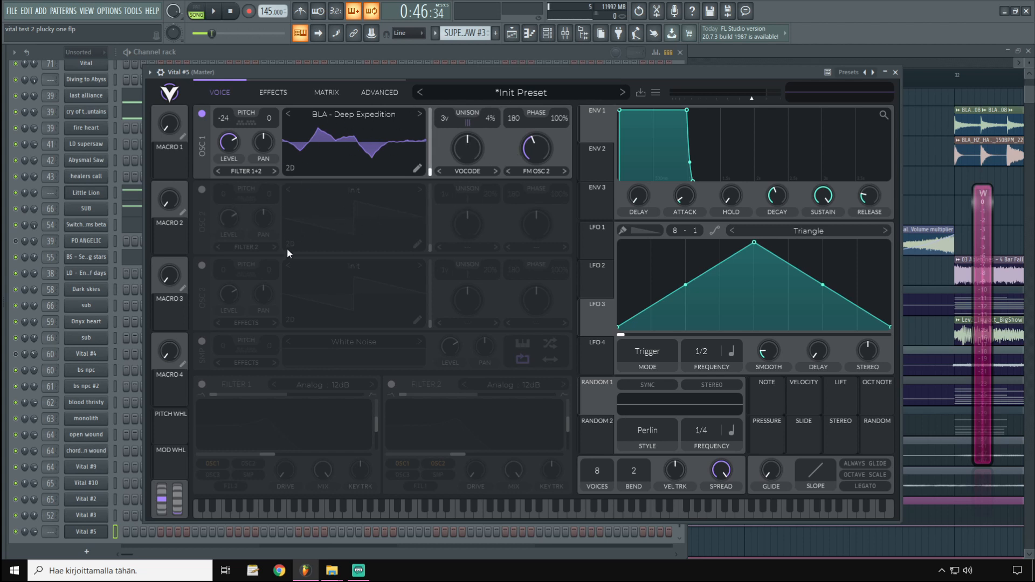
# Enable oscillator 2, turn its level all the way down and transpose it to -24.
pyautogui.click(202, 190)
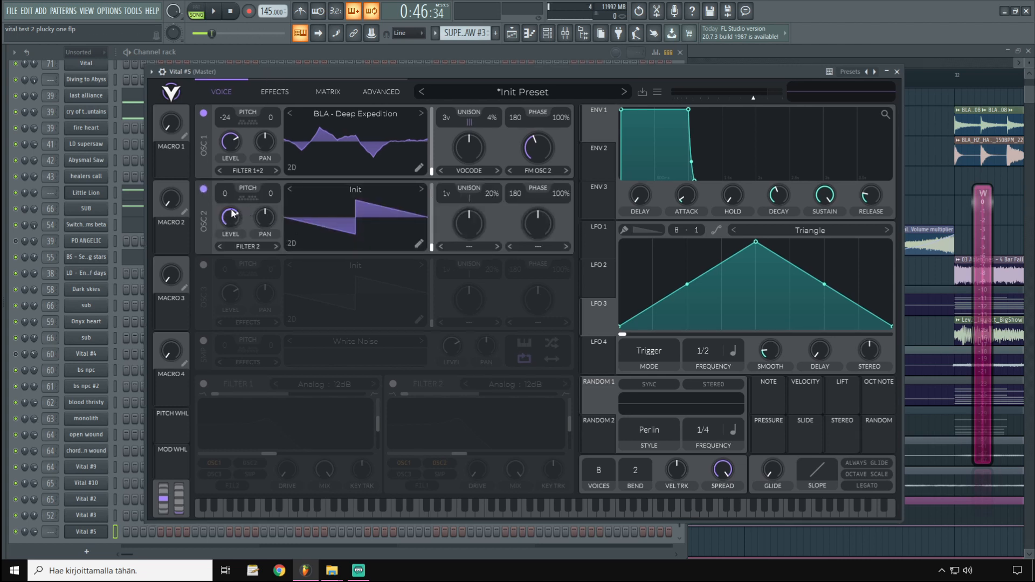
pyautogui.moveTo(231, 213); pyautogui.dragTo(225, 300)
pyautogui.moveTo(231, 233); pyautogui.dragTo(230, 232)
pyautogui.moveTo(226, 194); pyautogui.dragTo(259, 361)
# Load the Basic Shapes wavetable from the Factory folder into oscillator 2.
pyautogui.click(359, 192)
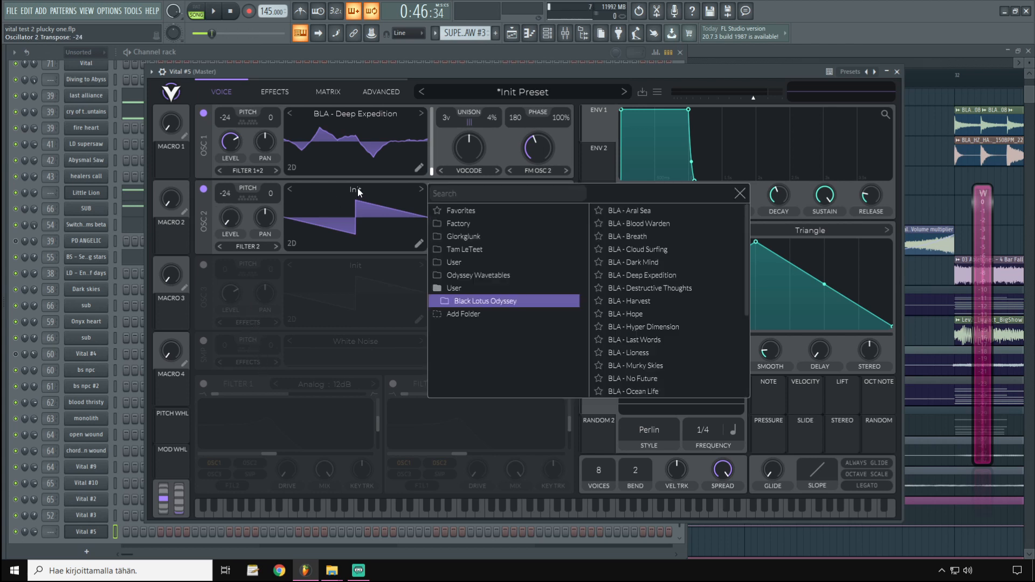
pyautogui.click(474, 300)
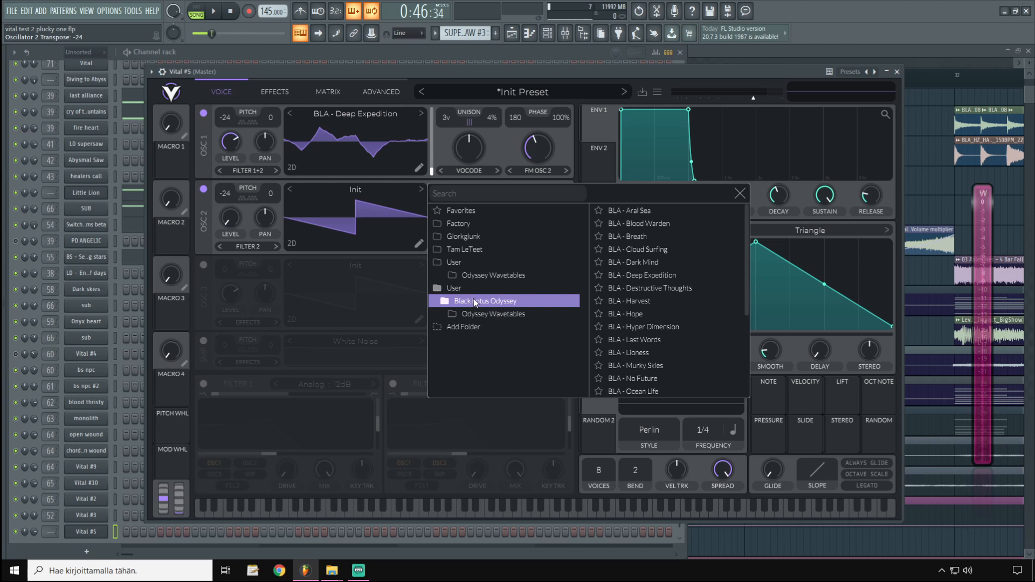
pyautogui.click(480, 314)
pyautogui.click(461, 223)
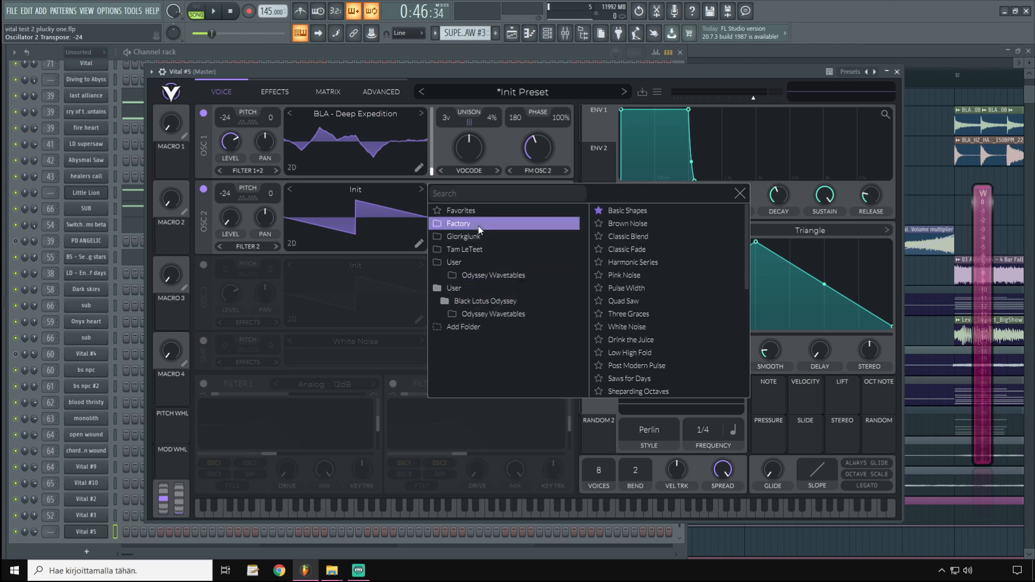
pyautogui.click(730, 210)
pyautogui.click(740, 193)
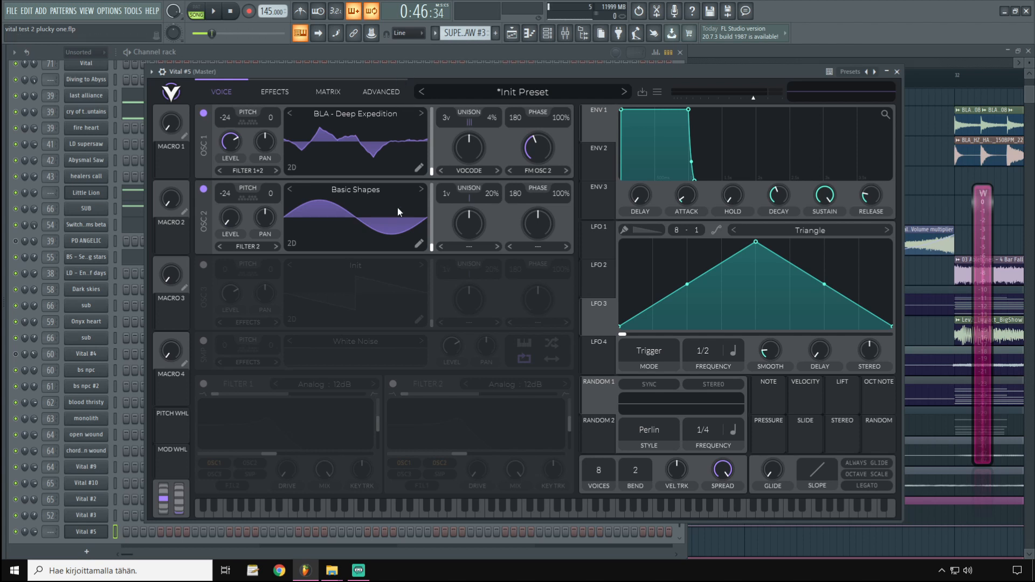
# Reshape LFO 1 into a rounded curve peaking about three quarters through, and modulate oscillator 1's Vocode amount with it at about 0.35.
pyautogui.moveTo(543, 159); pyautogui.dragTo(543, 155)
pyautogui.click(597, 246)
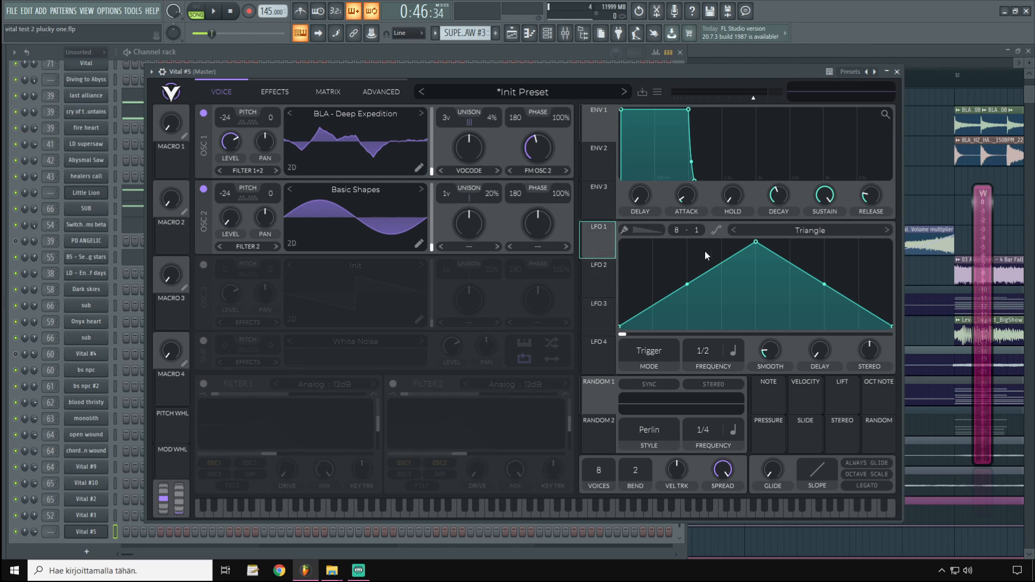
pyautogui.moveTo(756, 241); pyautogui.dragTo(823, 243)
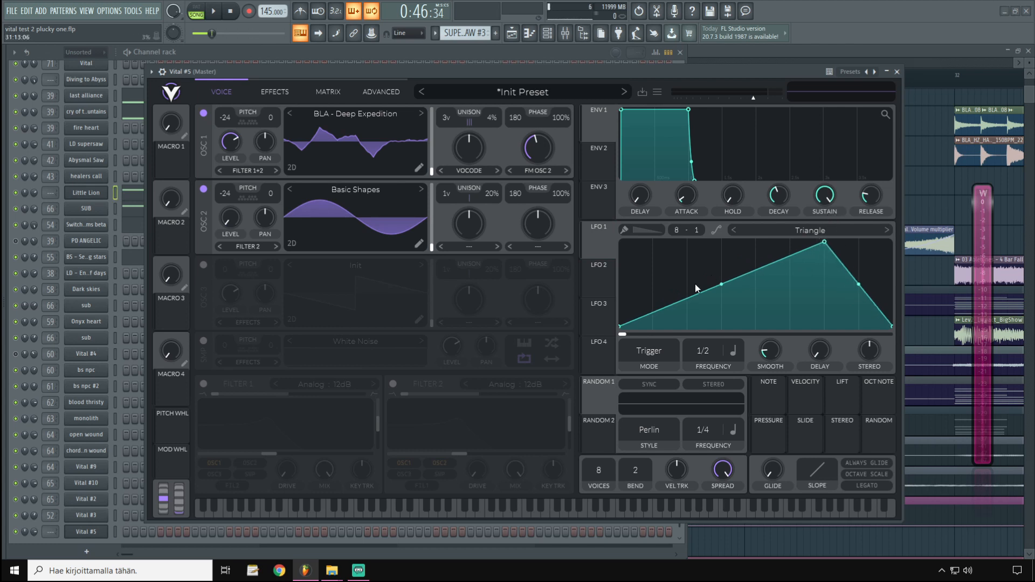
pyautogui.moveTo(858, 284); pyautogui.dragTo(882, 262)
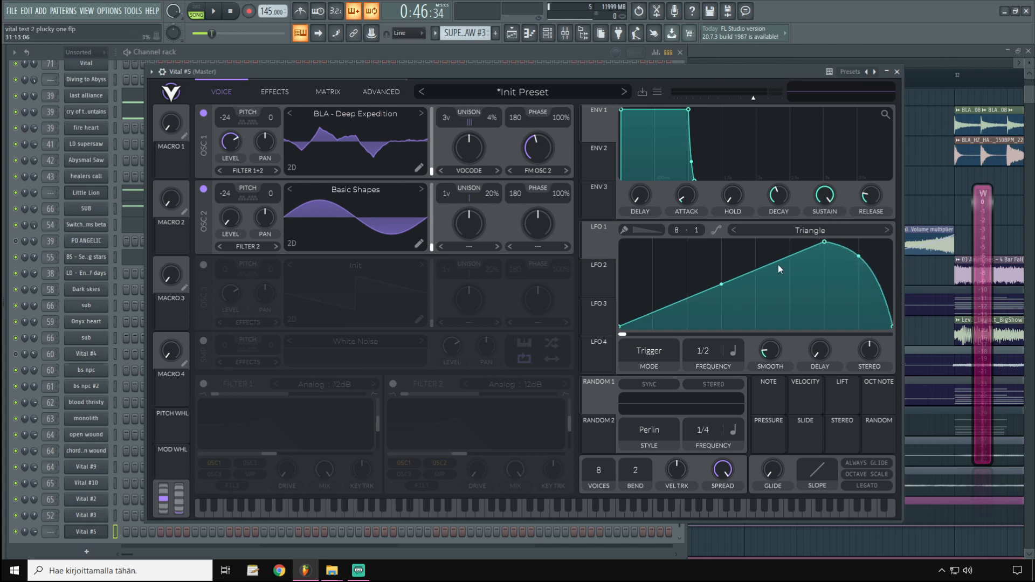
pyautogui.moveTo(722, 286); pyautogui.dragTo(726, 261)
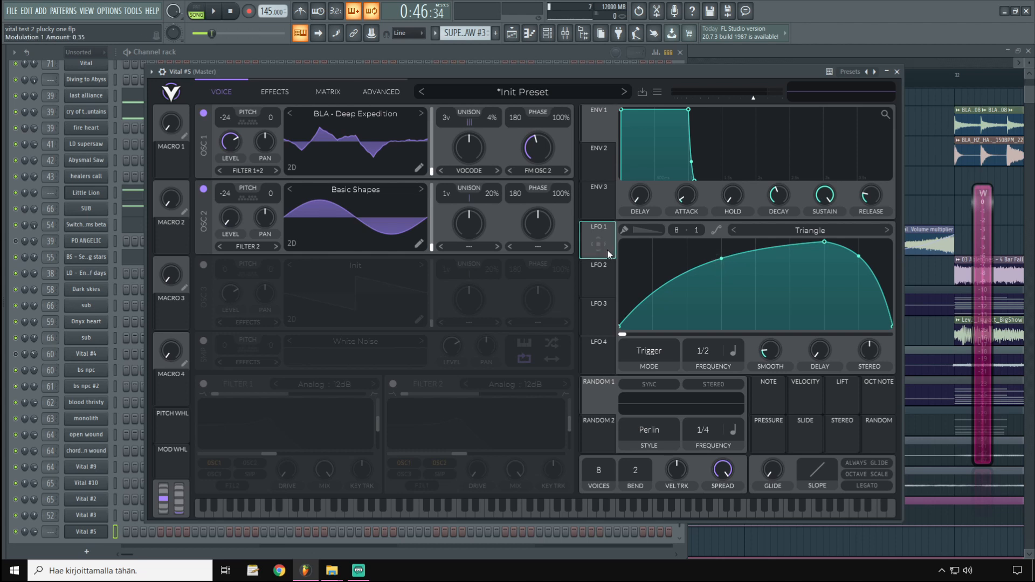
pyautogui.moveTo(606, 247); pyautogui.dragTo(484, 159)
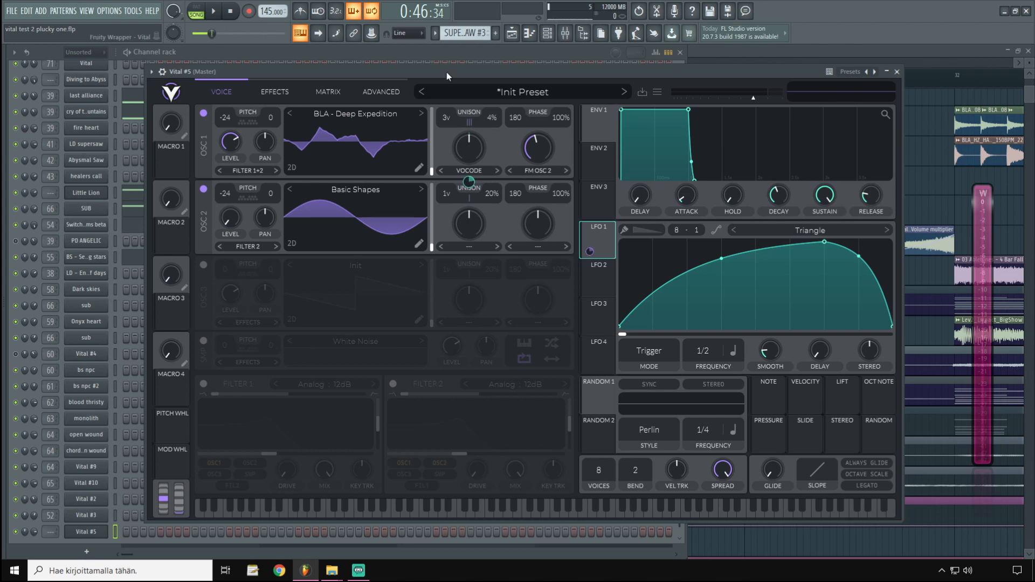
pyautogui.press('h')
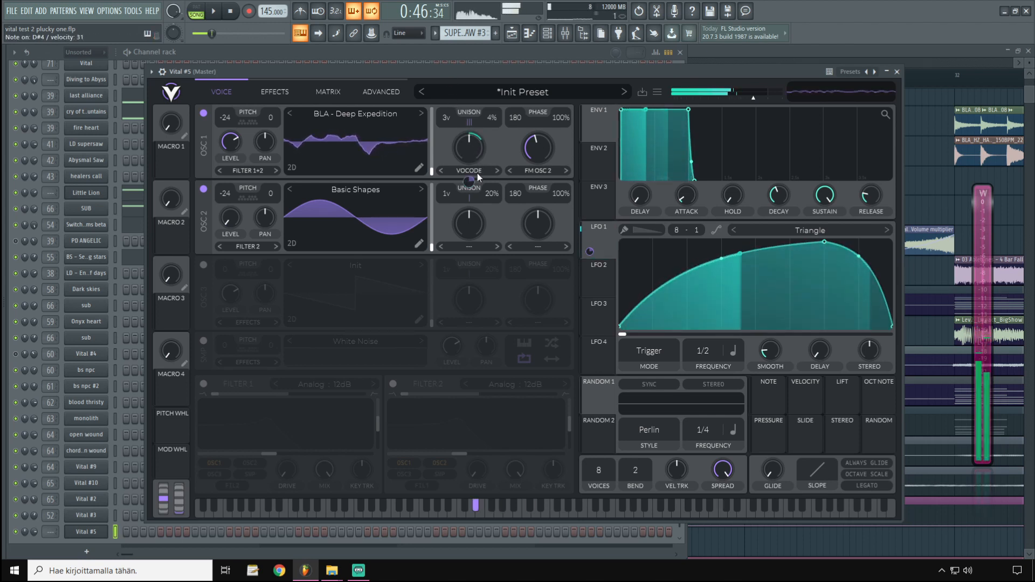
# Enable filter 1 with the Diode Low Shelf style and raise its cutoff to about 1926 Hz.
pyautogui.click(203, 384)
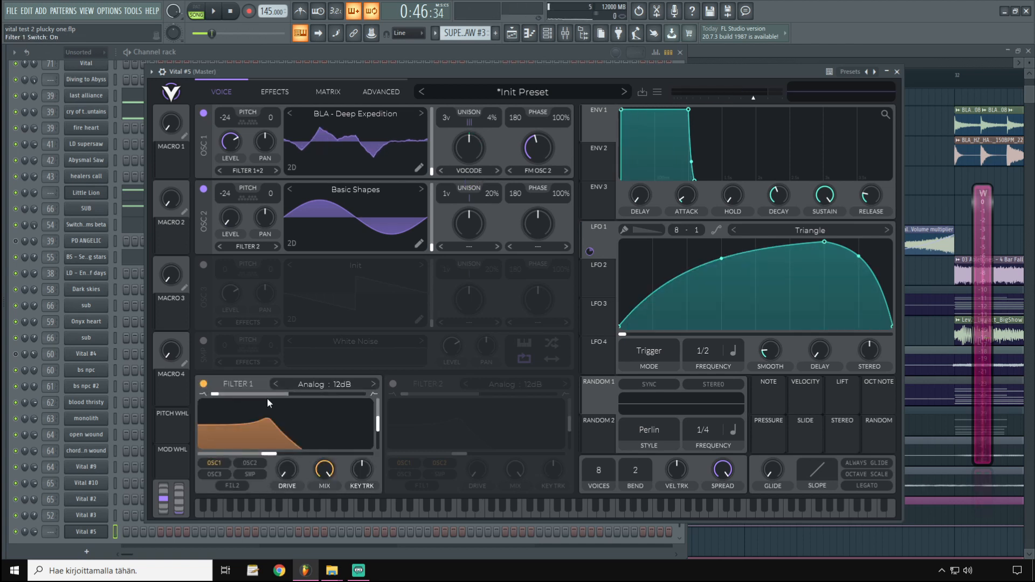
pyautogui.click(322, 385)
pyautogui.click(395, 438)
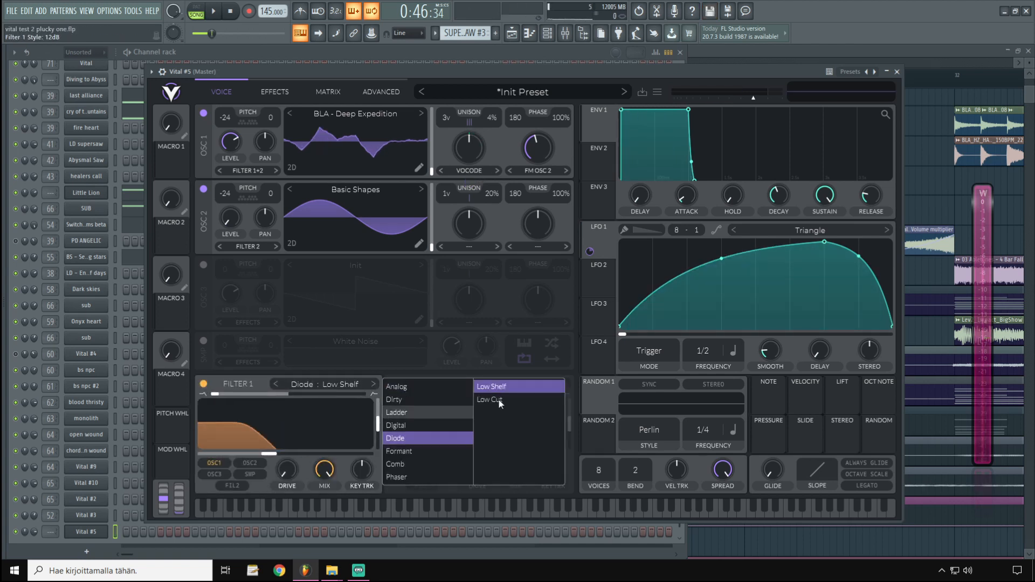
pyautogui.click(512, 387)
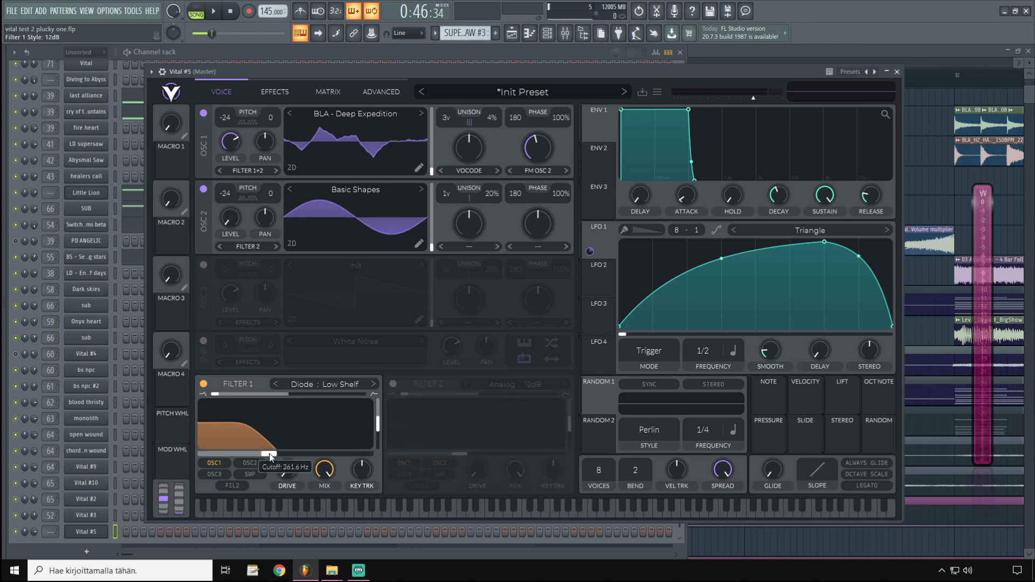
pyautogui.moveTo(270, 456); pyautogui.dragTo(310, 457)
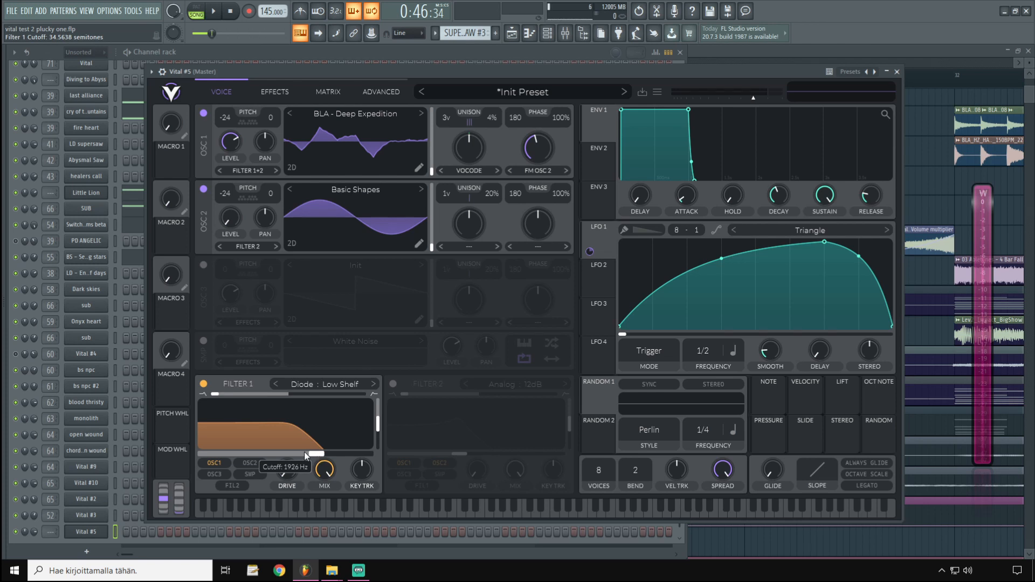
# Set filter 1's blend to 1, raise its resonance slightly, reduce its mix to about two thirds and increase its key tracking.
pyautogui.moveTo(215, 395); pyautogui.dragTo(291, 407)
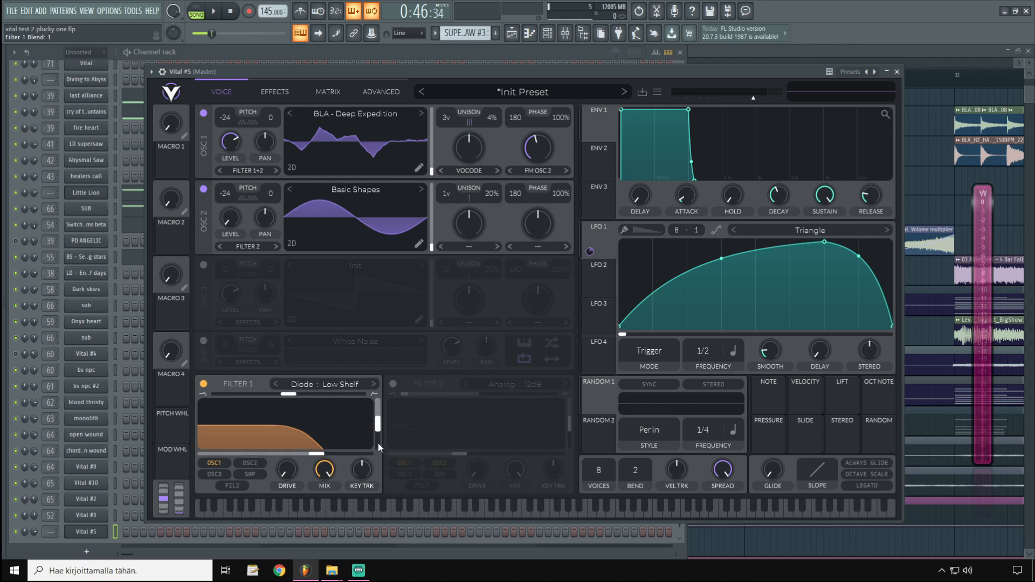
pyautogui.moveTo(380, 428); pyautogui.dragTo(379, 421)
pyautogui.moveTo(326, 469); pyautogui.dragTo(325, 497)
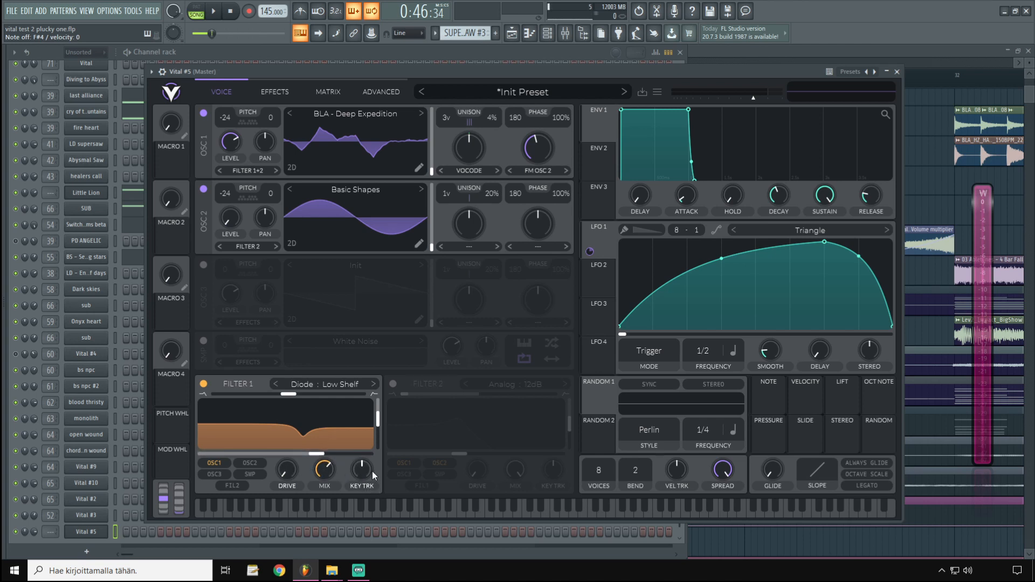
pyautogui.moveTo(372, 471); pyautogui.dragTo(372, 447)
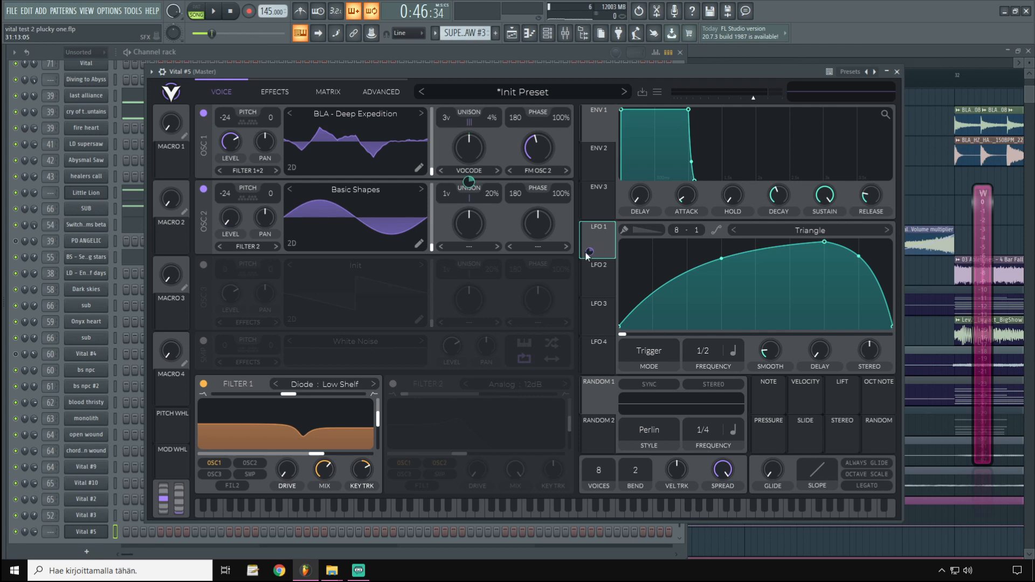
# Modulate filter 1's resonance and mix with LFO 1, using an amount of about 0.145 on the mix.
pyautogui.moveTo(603, 236); pyautogui.dragTo(365, 425)
pyautogui.click(598, 242)
pyautogui.moveTo(598, 237); pyautogui.dragTo(324, 499)
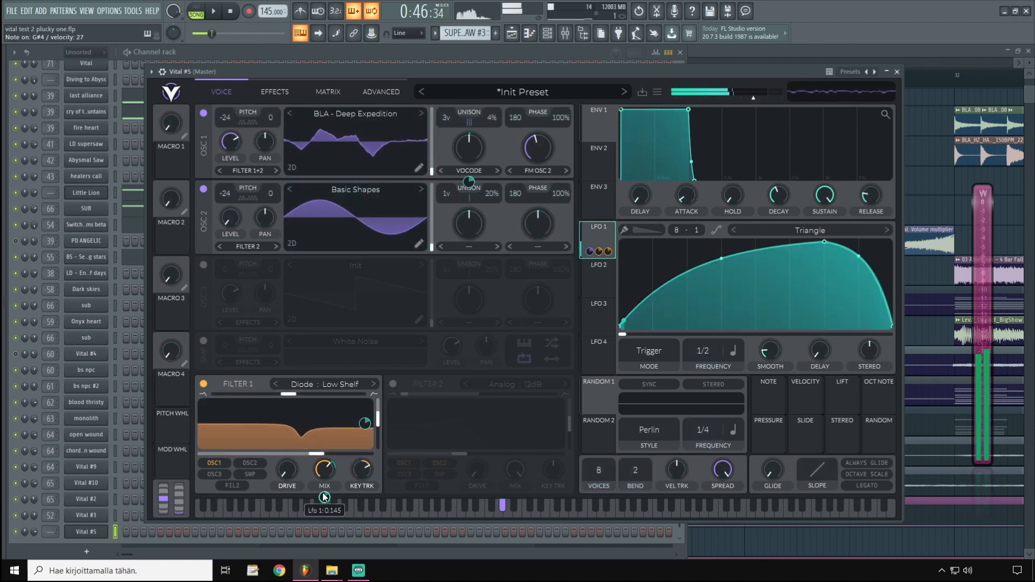
pyautogui.moveTo(365, 424); pyautogui.dragTo(365, 428)
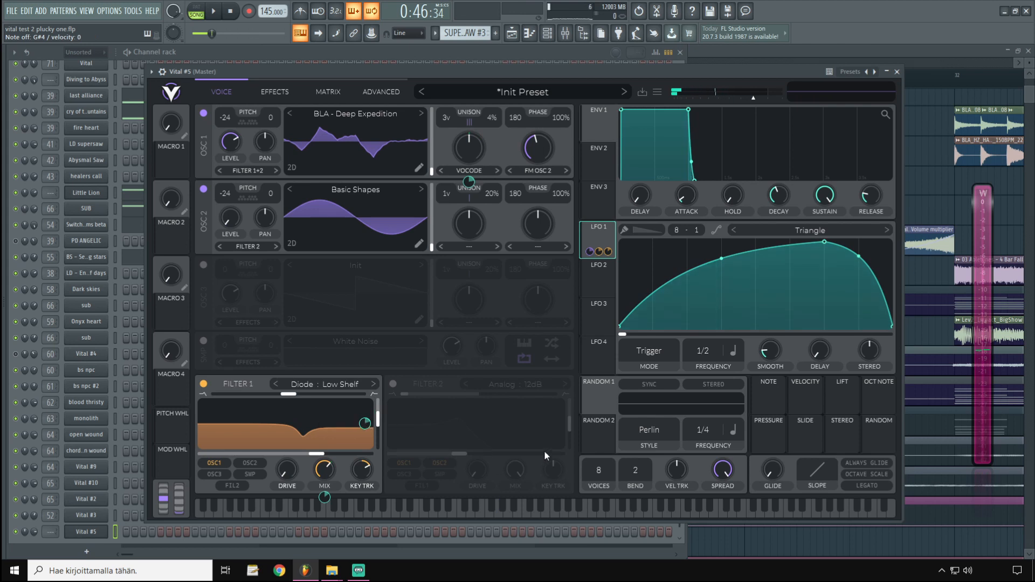
# Enable filter 2, set its blend to 1 and its cutoff to about 21 semitones, and lower its resonance slightly.
pyautogui.moveTo(609, 72); pyautogui.dragTo(622, 70)
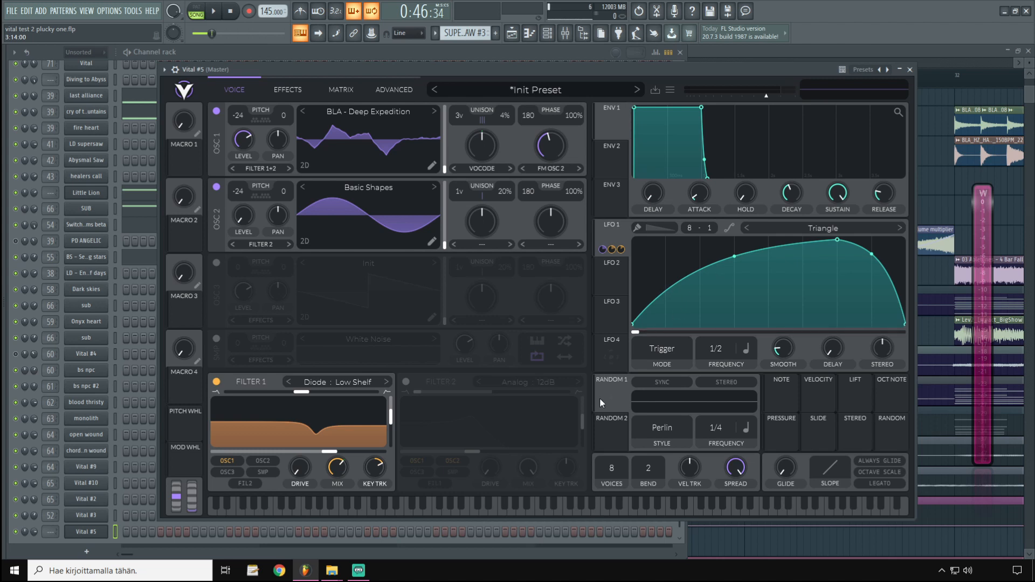
pyautogui.click(406, 382)
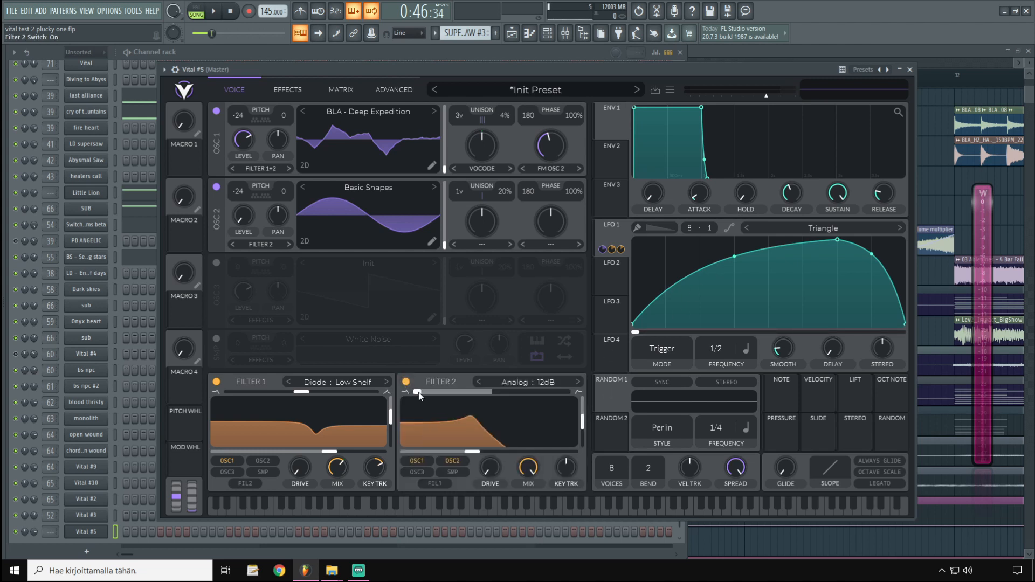
pyautogui.moveTo(418, 392); pyautogui.dragTo(493, 408)
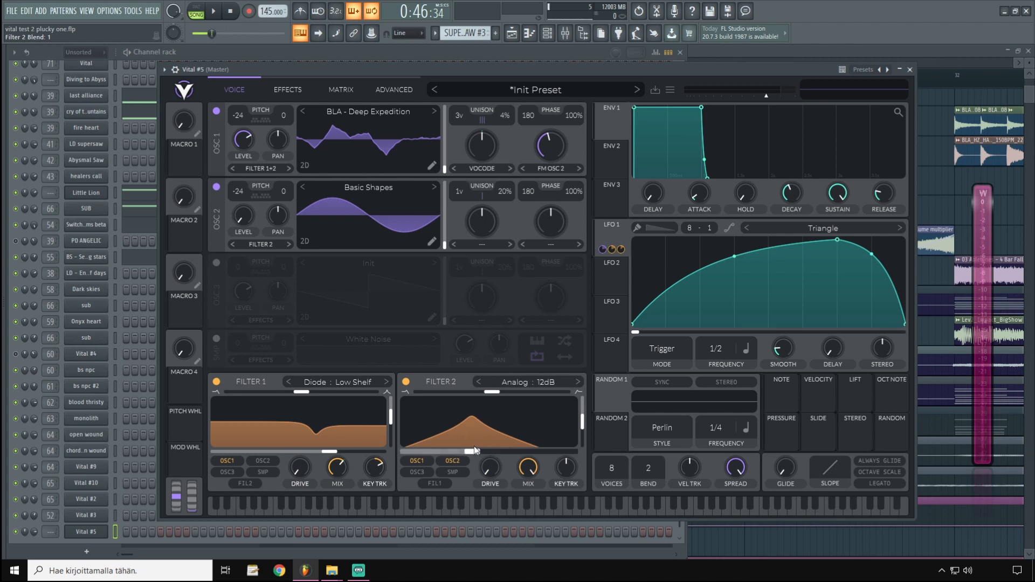
pyautogui.moveTo(473, 452); pyautogui.dragTo(500, 462)
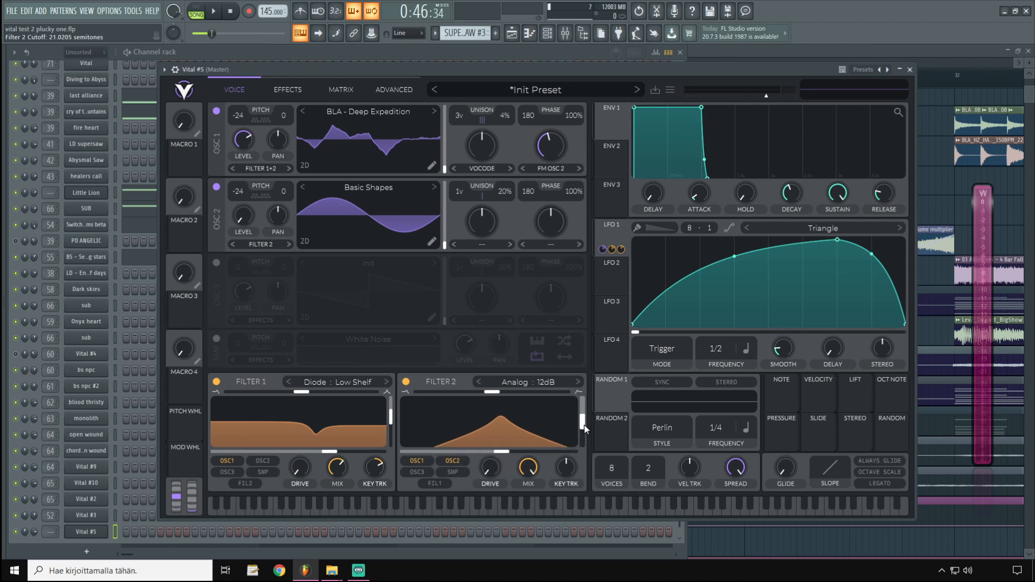
pyautogui.moveTo(585, 428); pyautogui.dragTo(585, 433)
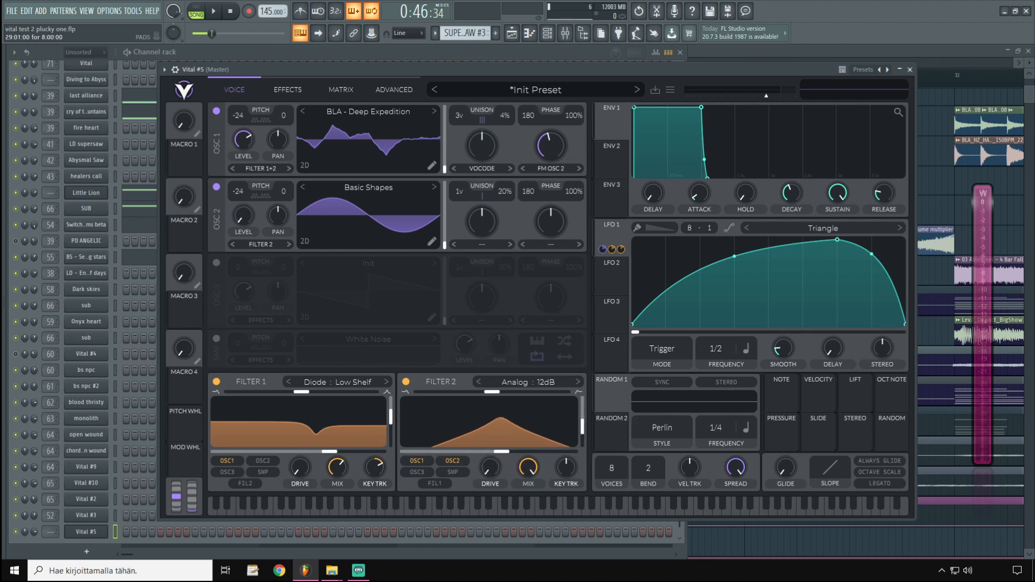
pyautogui.click(86, 193)
# Change filter 2's style to Formant AOIE.
pyautogui.click(516, 384)
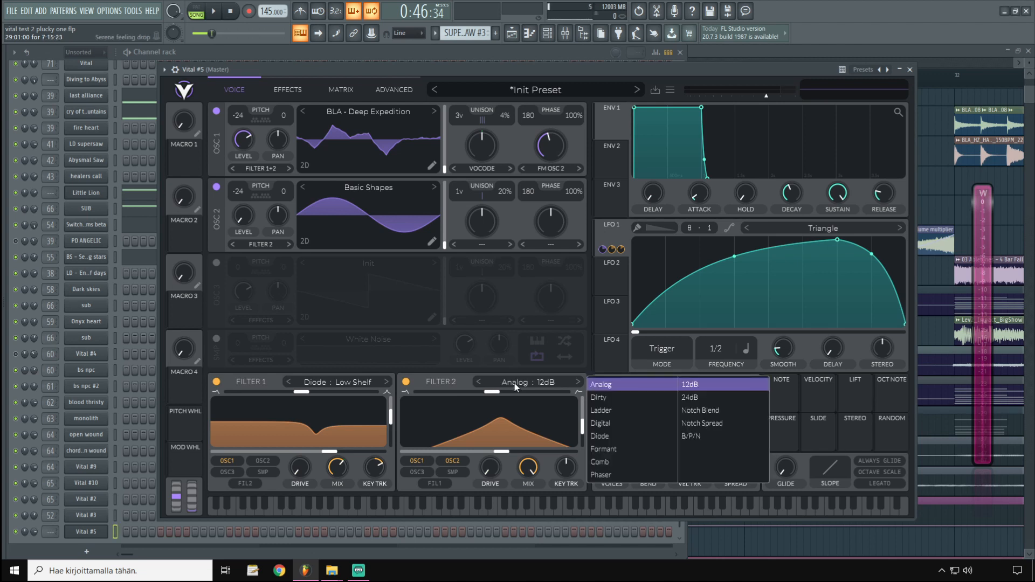
pyautogui.click(610, 448)
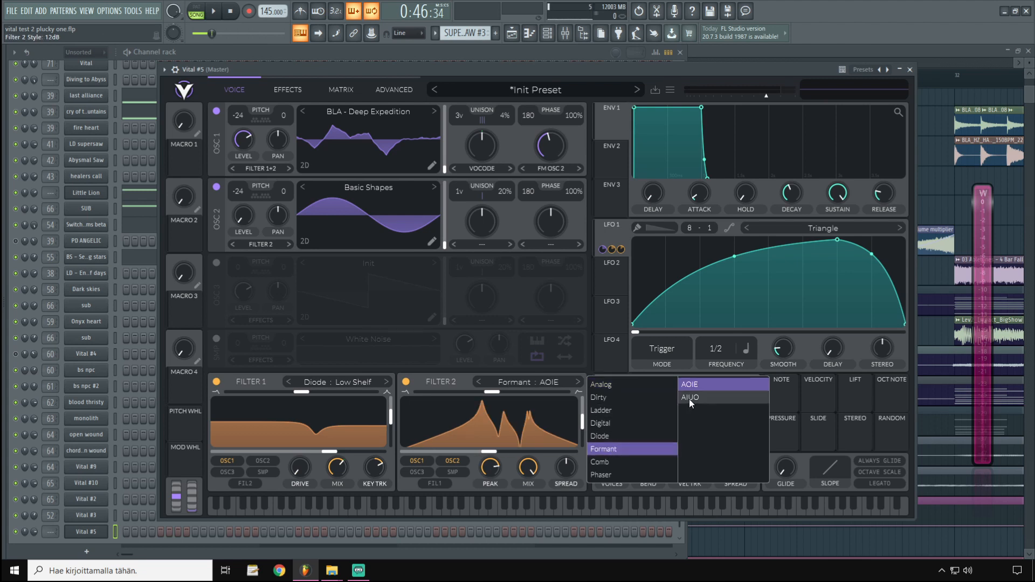
pyautogui.click(701, 384)
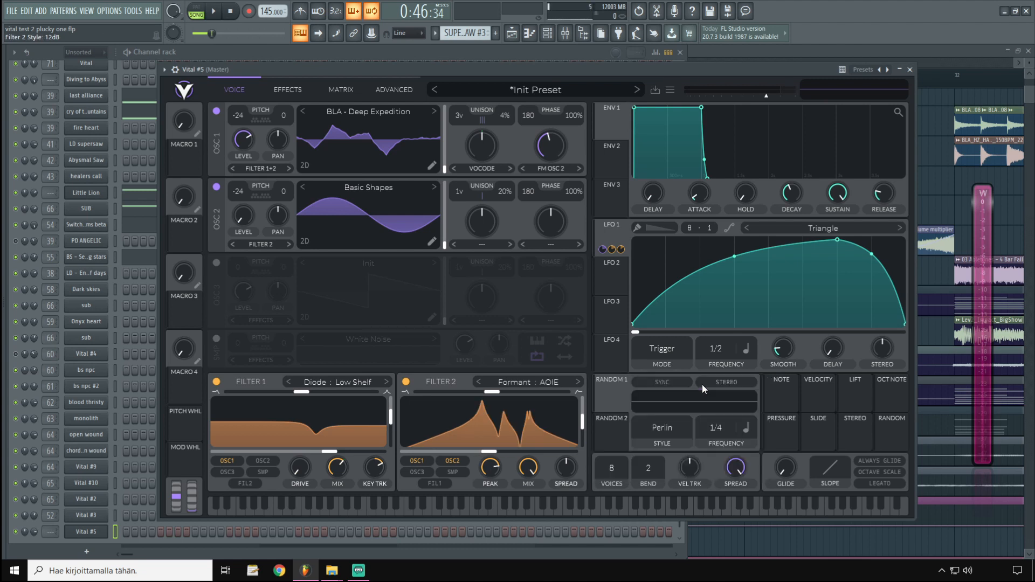
# Lower filter 2's vertical formant position slightly, reduce its mix and spread, and bring its peak down to zero.
pyautogui.moveTo(585, 421); pyautogui.dragTo(584, 422)
pyautogui.moveTo(525, 474); pyautogui.dragTo(513, 498)
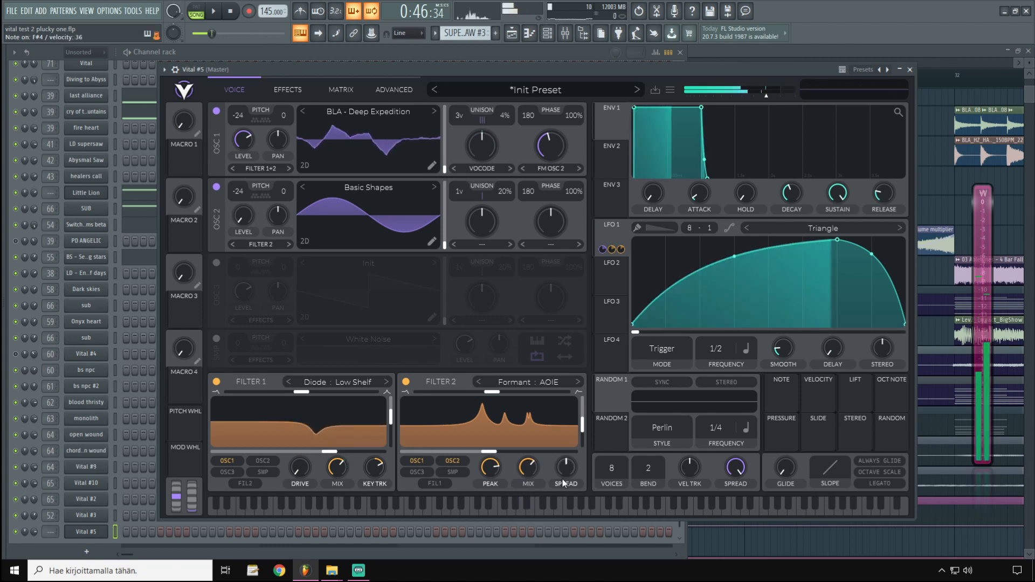
pyautogui.moveTo(575, 473); pyautogui.dragTo(565, 490)
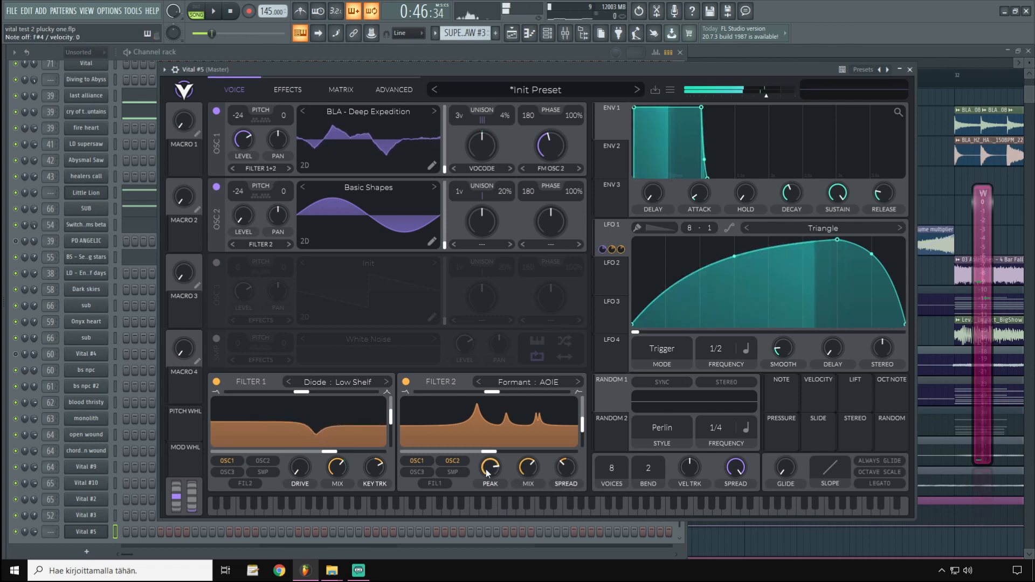
pyautogui.moveTo(486, 469); pyautogui.dragTo(480, 571)
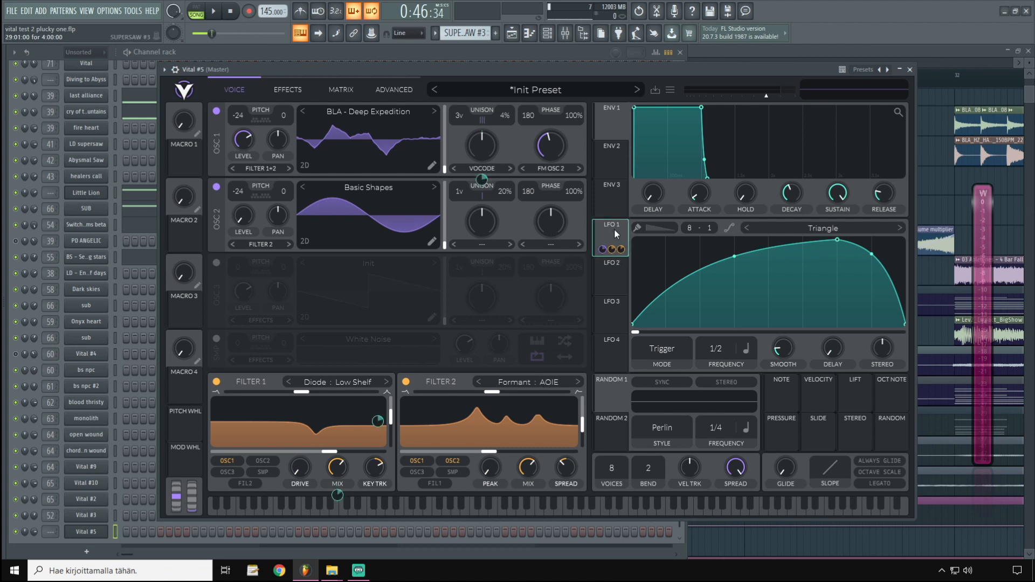
# Modulate filter 2's horizontal and vertical formant positions with LFO 1 at negative amounts, using about -0.37 for the horizontal one.
pyautogui.moveTo(612, 225); pyautogui.dragTo(488, 469)
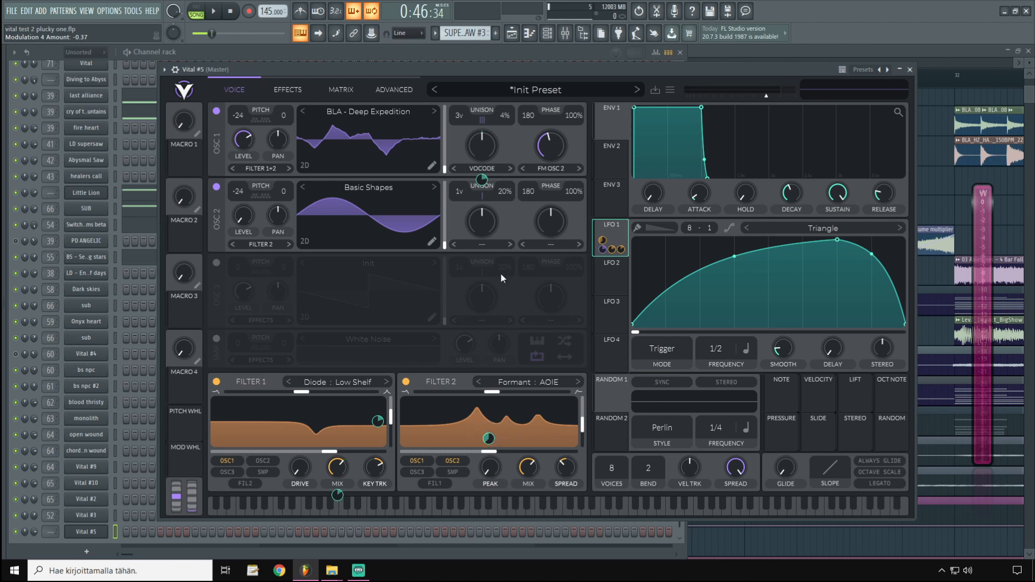
pyautogui.click(557, 67)
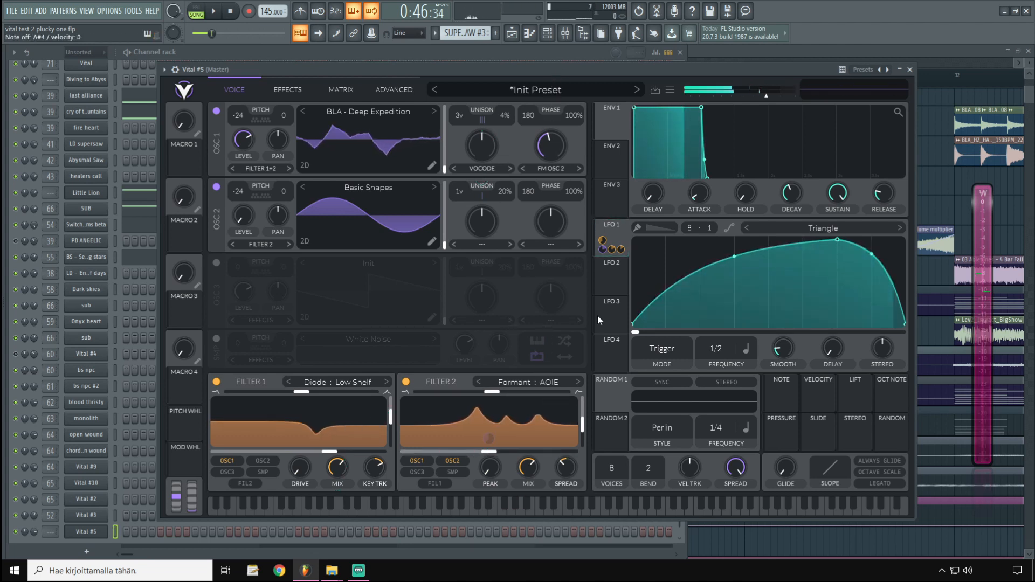
pyautogui.moveTo(616, 229); pyautogui.dragTo(569, 426)
pyautogui.click(579, 71)
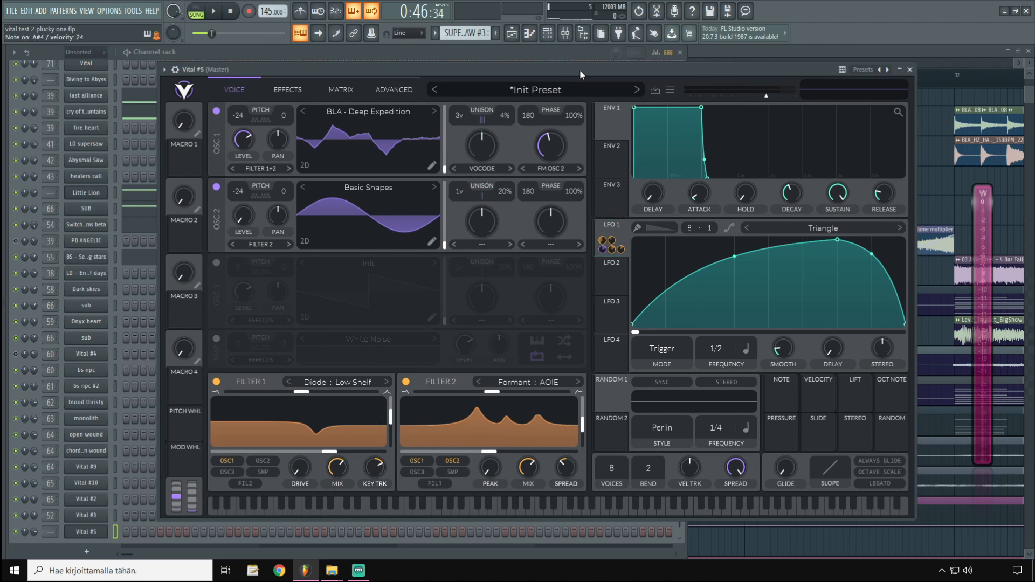
pyautogui.moveTo(570, 422); pyautogui.dragTo(570, 433)
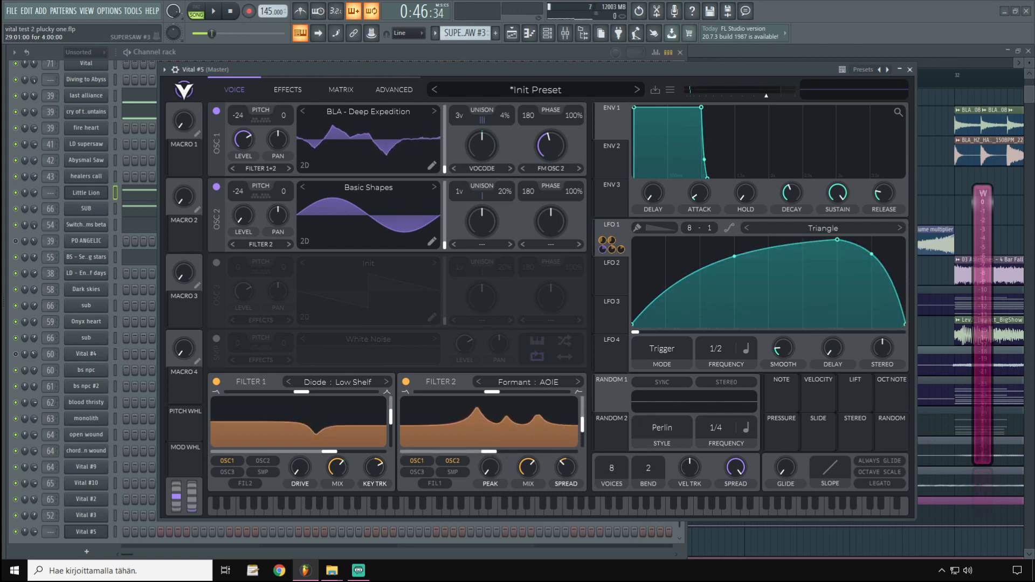
# Modulate filter 2's spread with LFO 1 at a negative amount.
pyautogui.moveTo(603, 247)
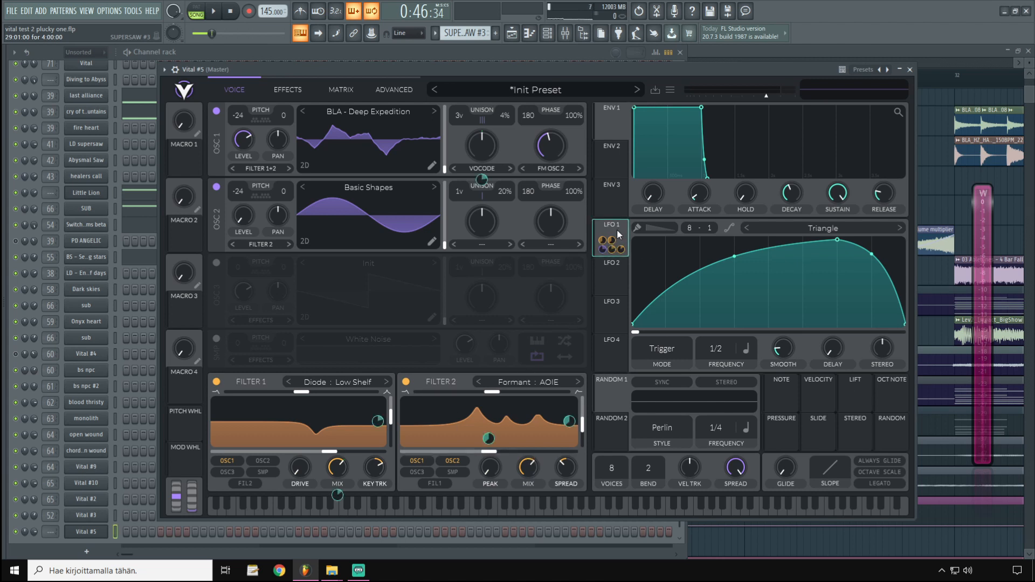
pyautogui.moveTo(619, 225); pyautogui.dragTo(565, 501)
pyautogui.click(575, 72)
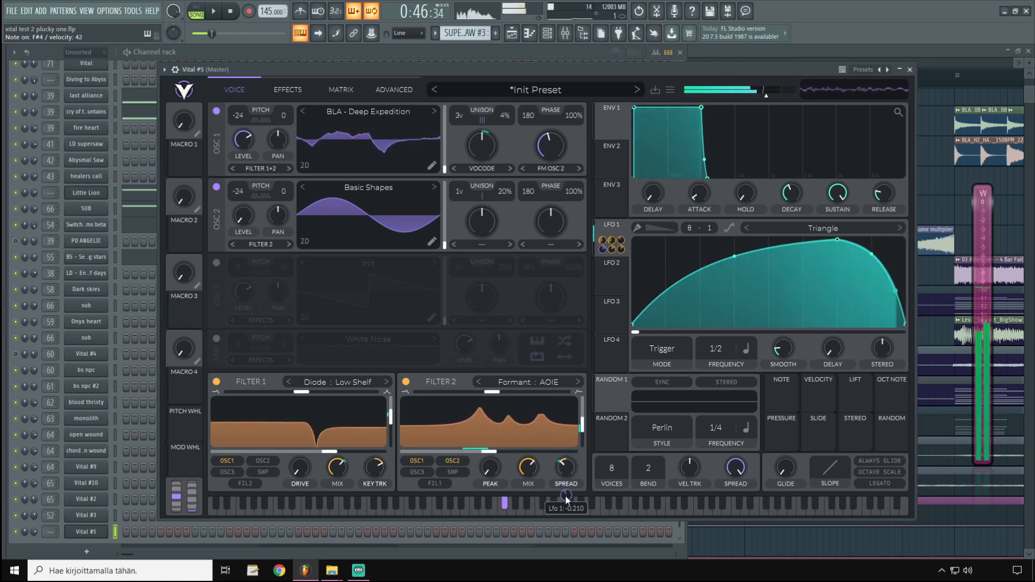
pyautogui.moveTo(566, 494); pyautogui.dragTo(565, 507)
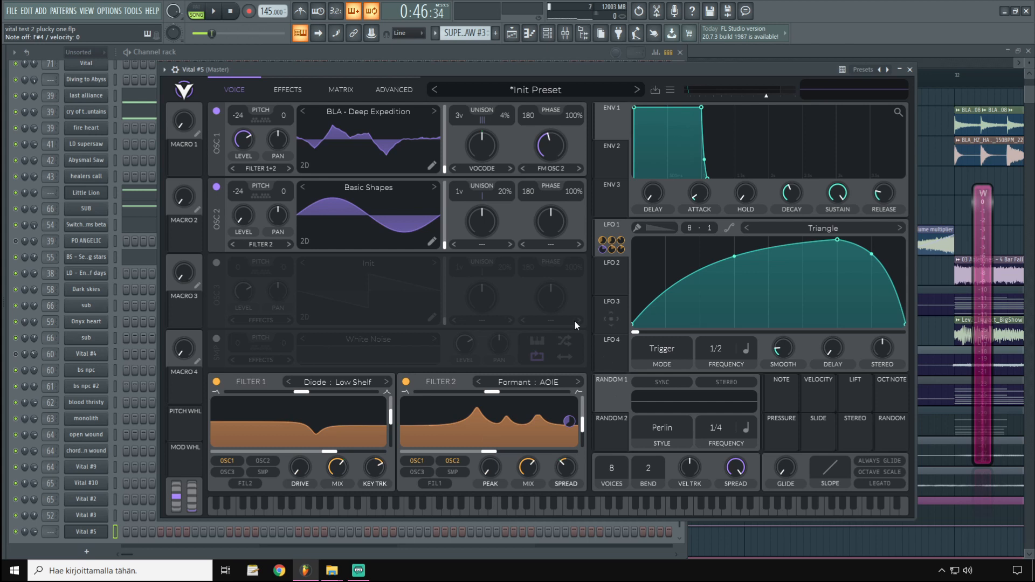
# Limit the patch to 1 voice, try a longer glide and reset the glide to its minimum.
pyautogui.moveTo(619, 467); pyautogui.dragTo(618, 514)
pyautogui.moveTo(788, 474); pyautogui.dragTo(806, 428)
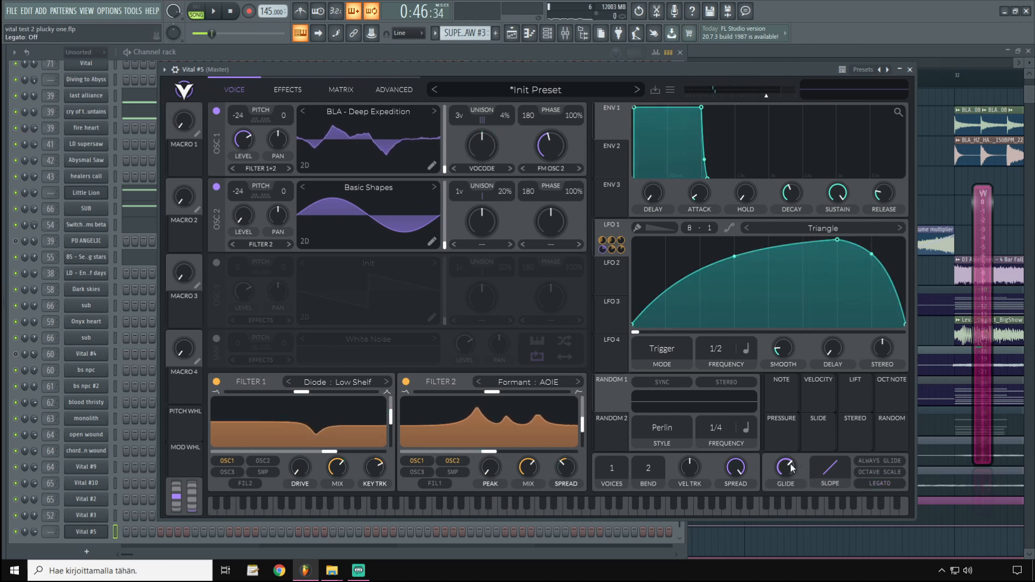
pyautogui.moveTo(790, 466); pyautogui.dragTo(781, 570)
# Enable the chorus effect and set its modulation depth to 69%.
pyautogui.click(293, 95)
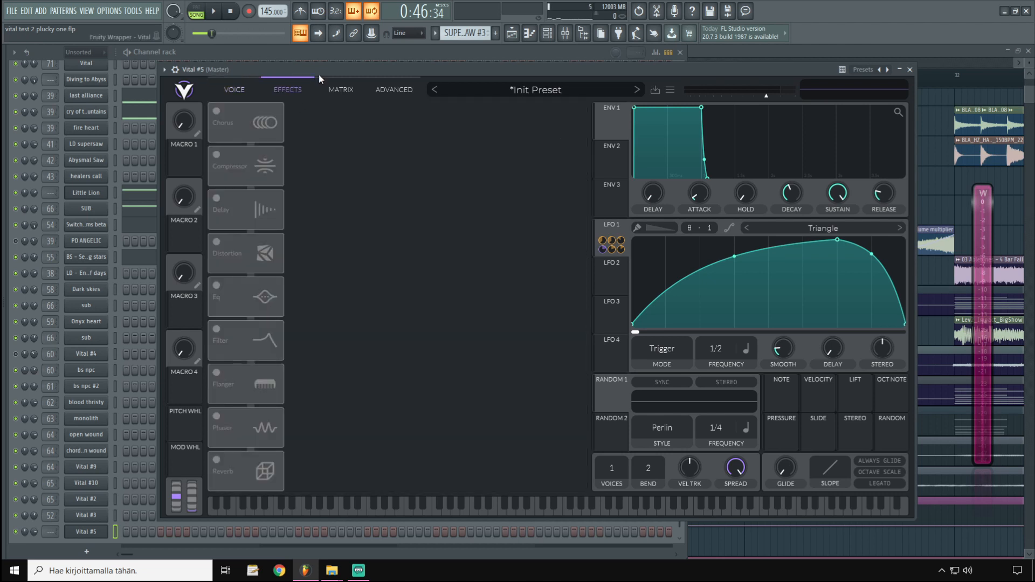
pyautogui.click(255, 88)
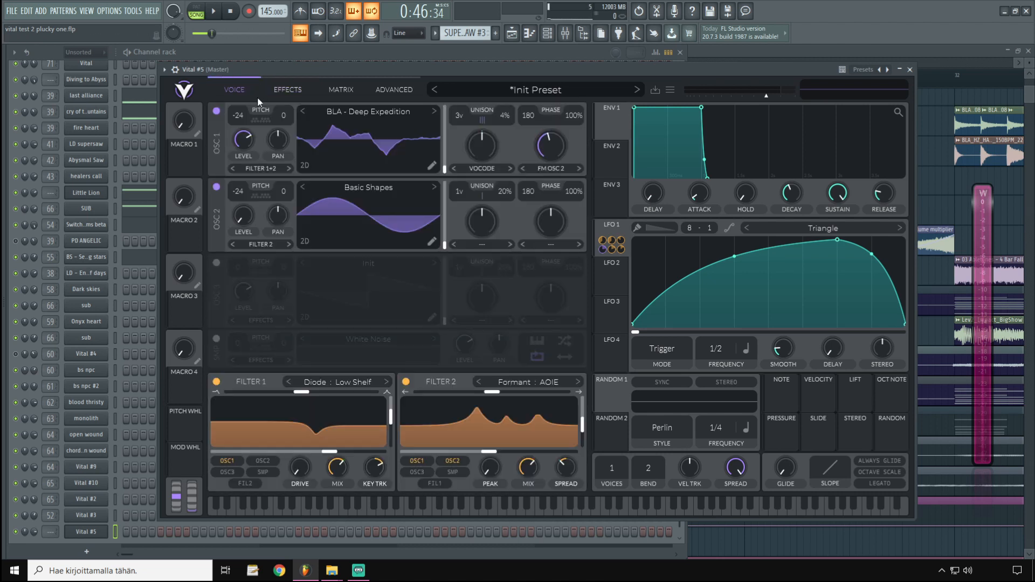
pyautogui.click(286, 92)
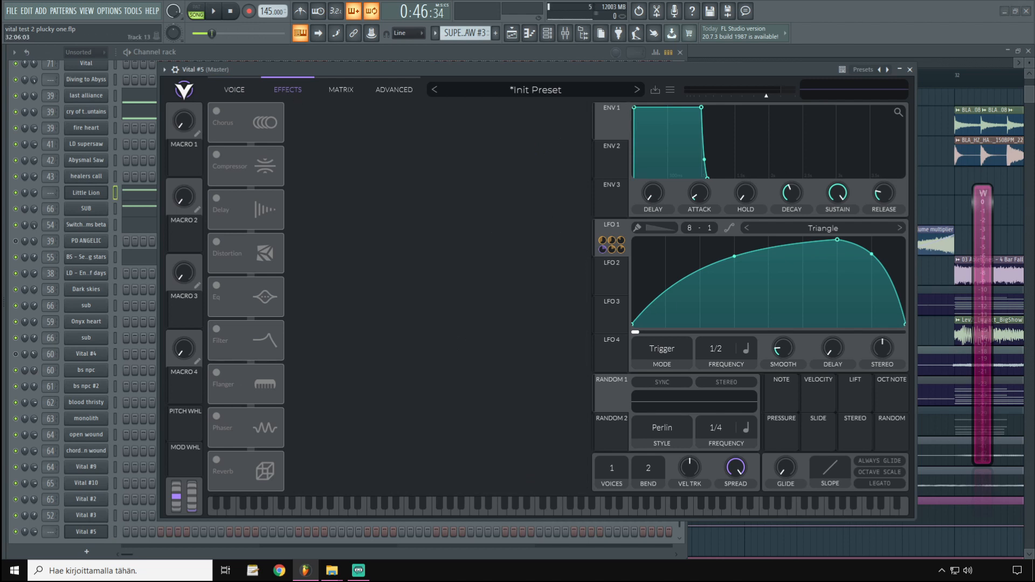
pyautogui.click(215, 111)
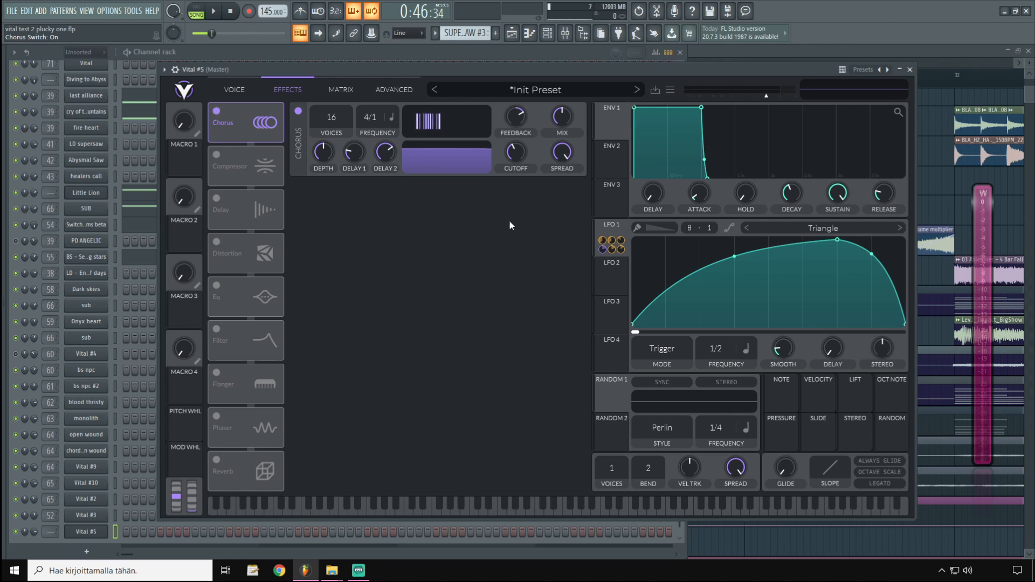
pyautogui.moveTo(325, 163); pyautogui.dragTo(331, 150)
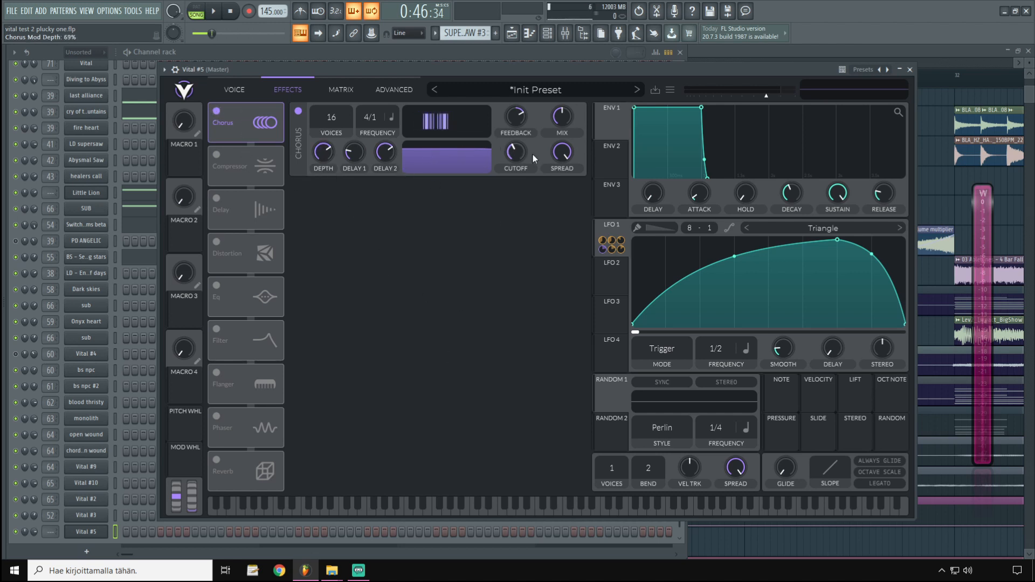
# Set the chorus mix to 8%, reduce its spread and raise its cutoff.
pyautogui.moveTo(563, 121); pyautogui.dragTo(559, 163)
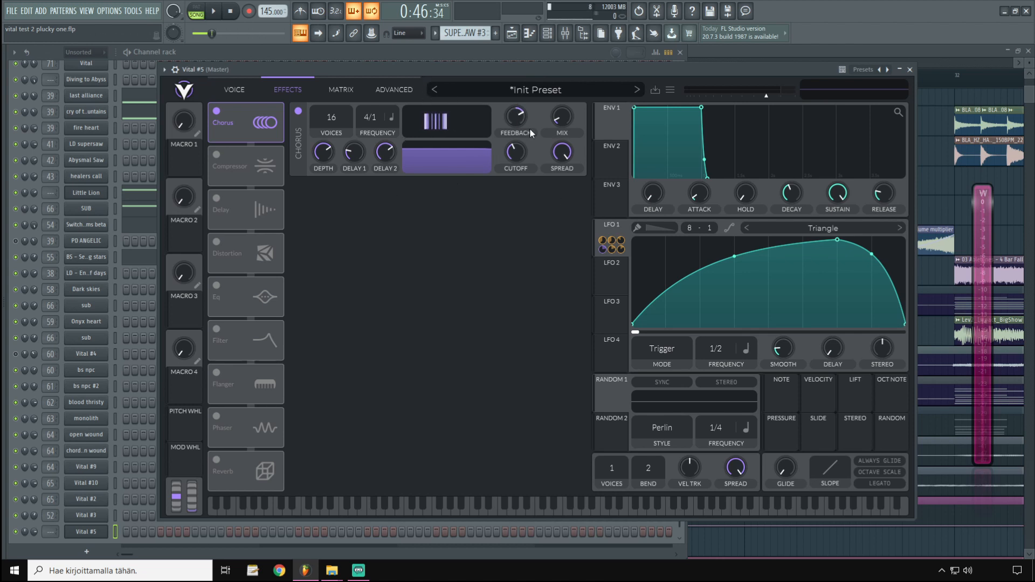
pyautogui.moveTo(566, 154); pyautogui.dragTo(553, 211)
pyautogui.moveTo(525, 157); pyautogui.dragTo(539, 136)
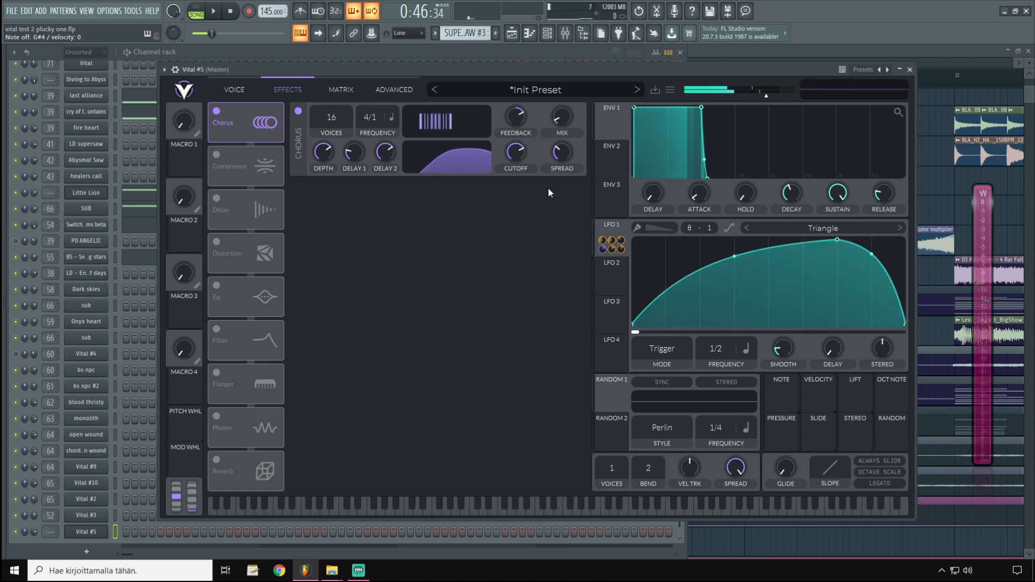
pyautogui.moveTo(571, 118)
pyautogui.mouseDown()
pyautogui.moveTo(594, 60)
pyautogui.moveTo(575, 121)
pyautogui.mouseUp()
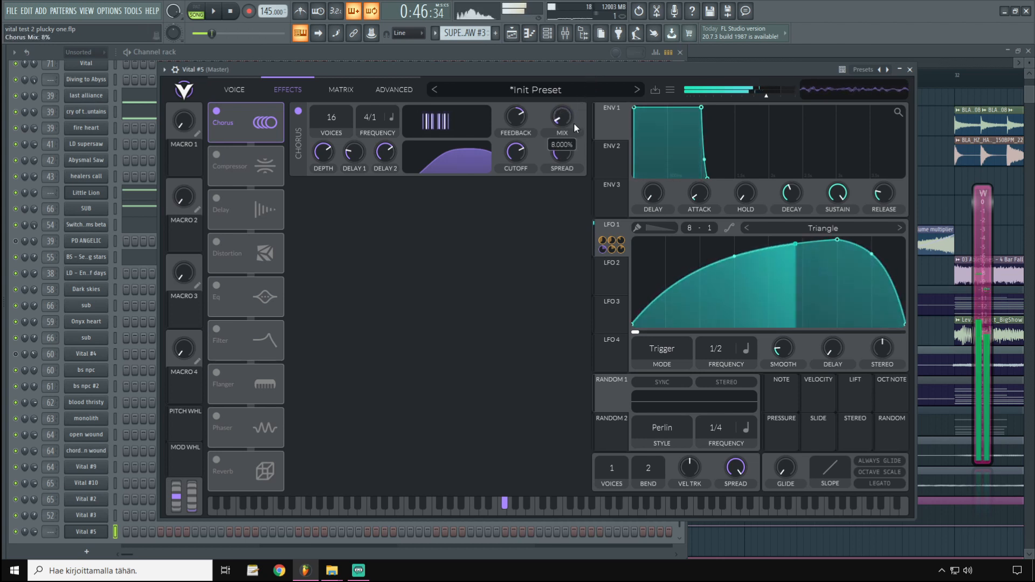
# Enable the phaser, place it directly after the chorus, bring its depth down to zero and lower its feedback.
pyautogui.click(219, 412)
pyautogui.moveTo(240, 422); pyautogui.dragTo(259, 179)
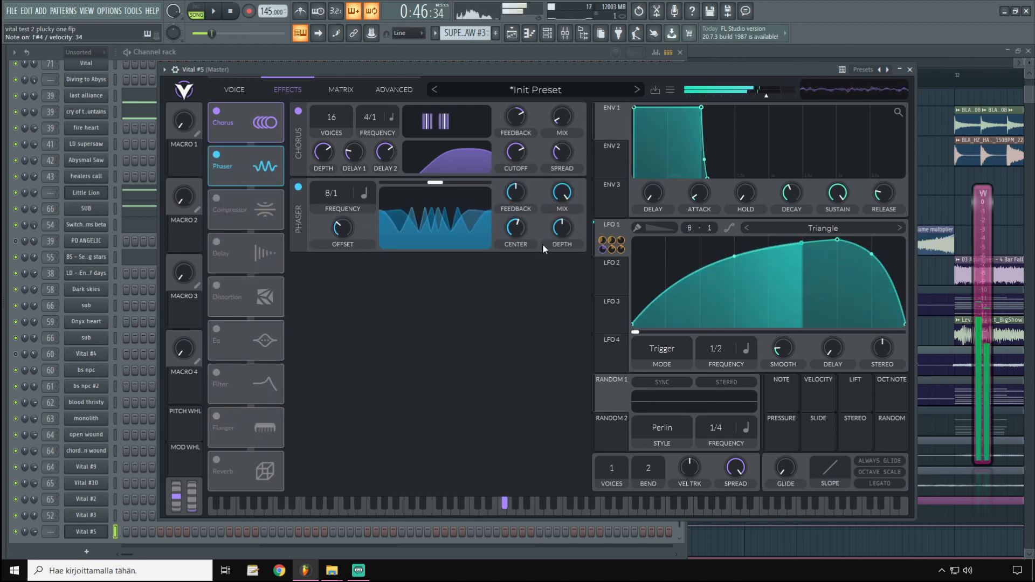
pyautogui.moveTo(562, 235)
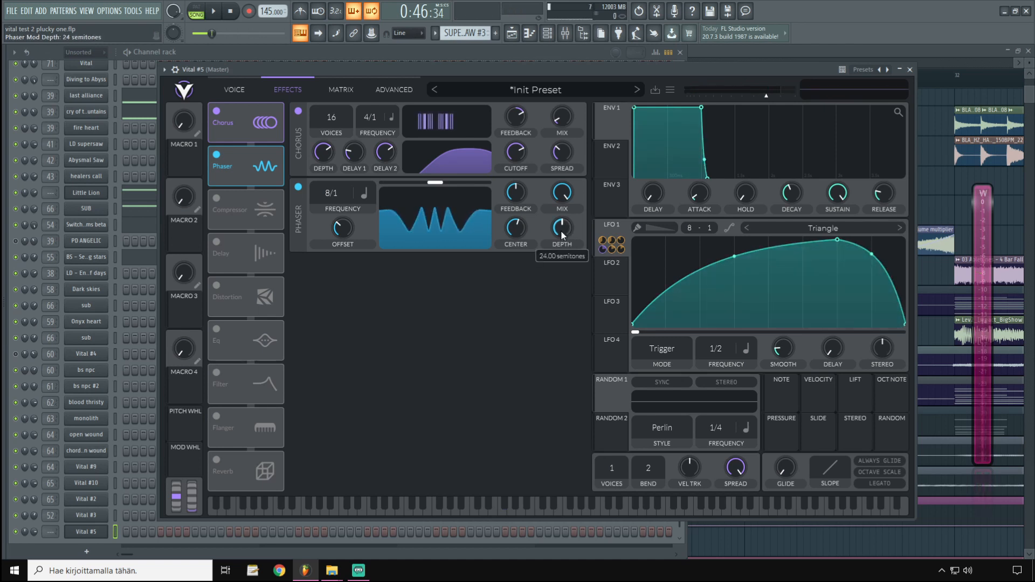
pyautogui.moveTo(562, 235); pyautogui.dragTo(548, 361)
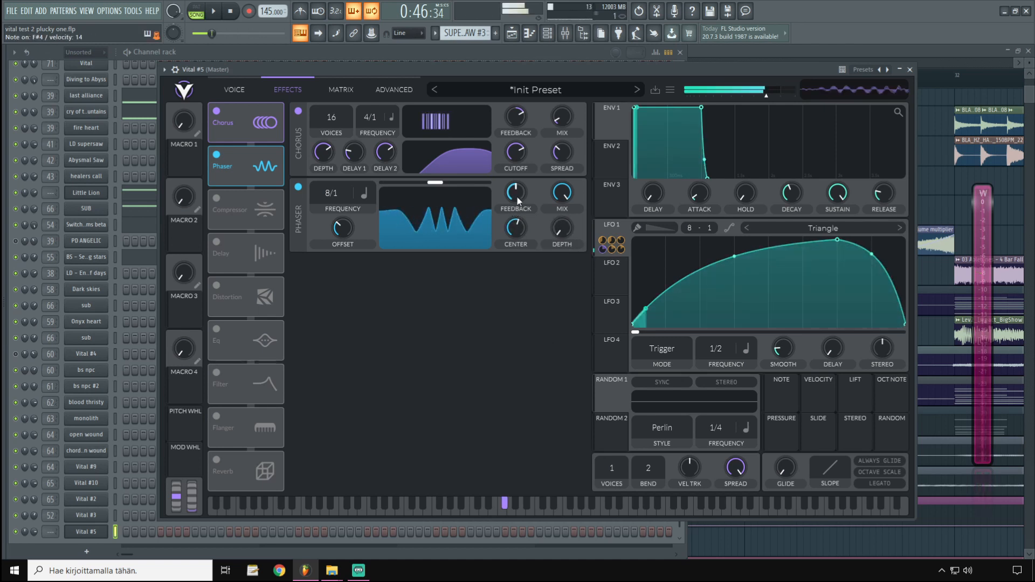
pyautogui.moveTo(516, 196); pyautogui.dragTo(523, 232)
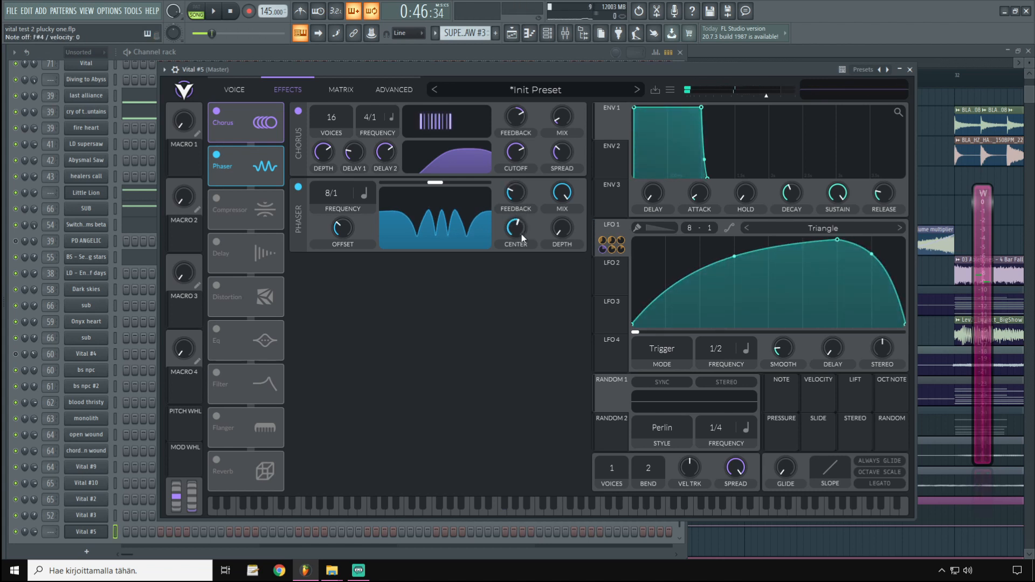
# Lower the phaser's center frequency slightly and modulate it with LFO 1.
pyautogui.moveTo(520, 231)
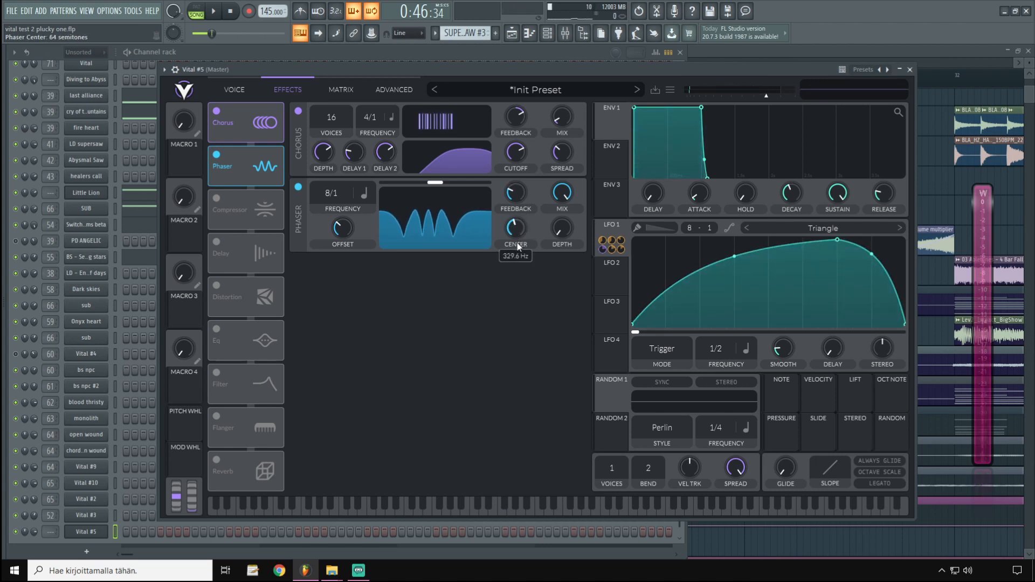
pyautogui.moveTo(516, 243); pyautogui.dragTo(516, 244)
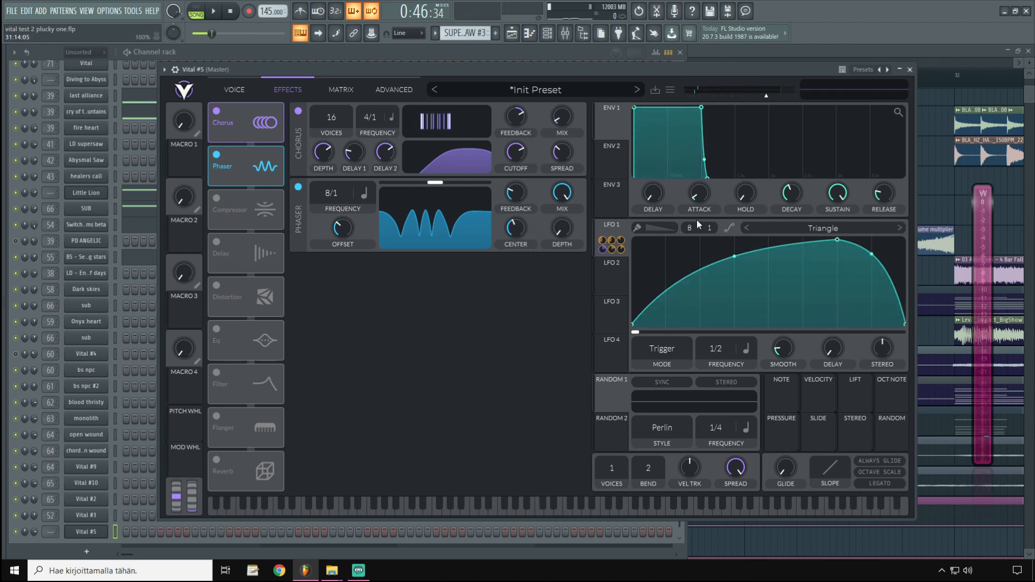
pyautogui.moveTo(621, 227); pyautogui.dragTo(515, 265)
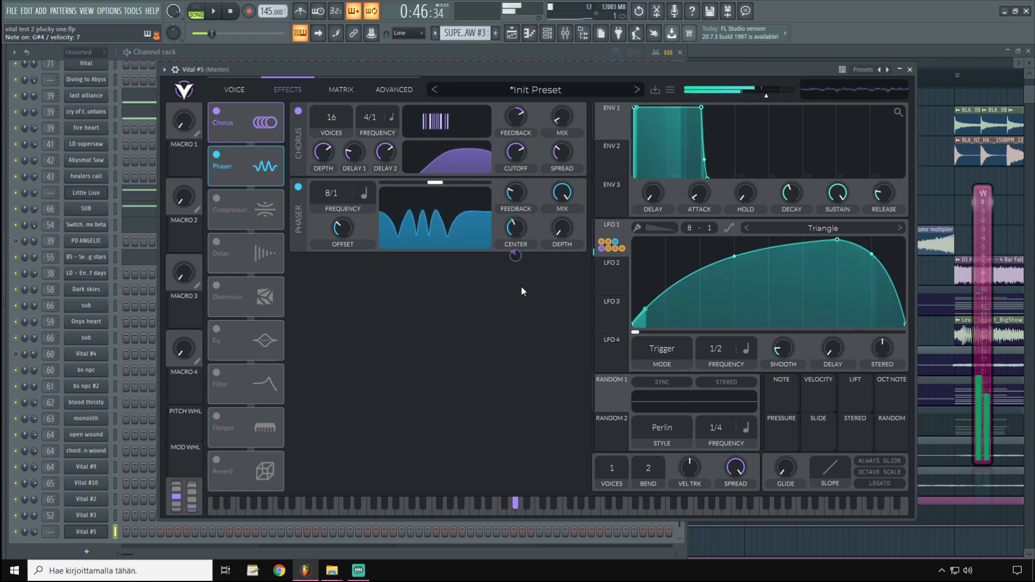
pyautogui.moveTo(516, 256); pyautogui.dragTo(515, 257)
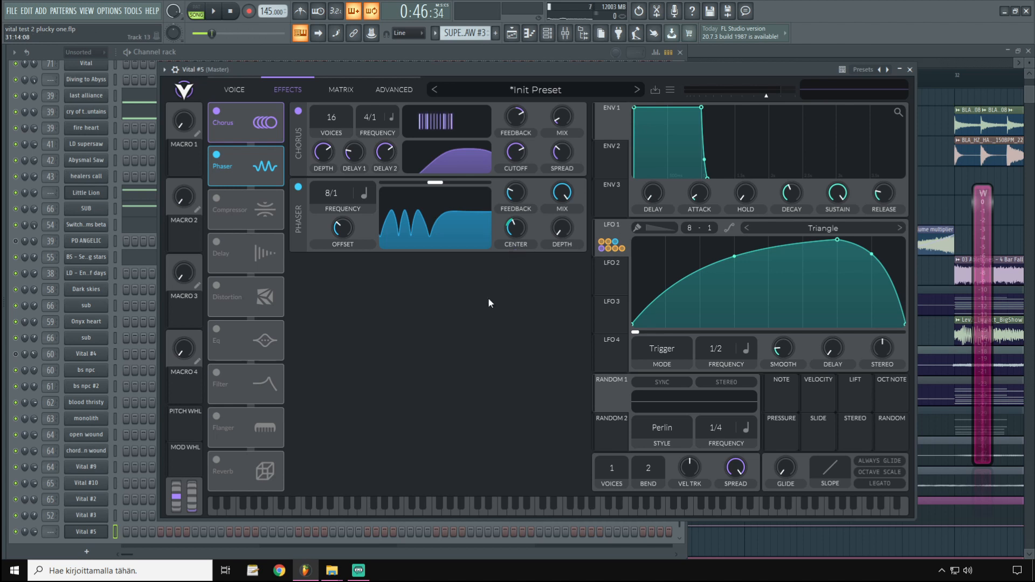
# Enable the distortion, raise its drive slightly and reduce its mix to 0.325.
pyautogui.click(216, 285)
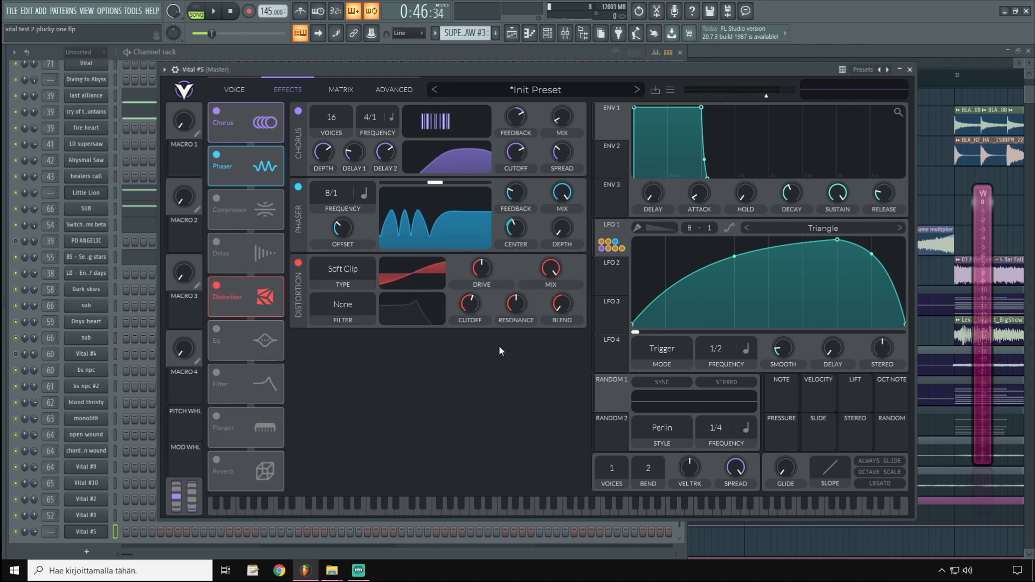
pyautogui.moveTo(484, 274); pyautogui.dragTo(487, 269)
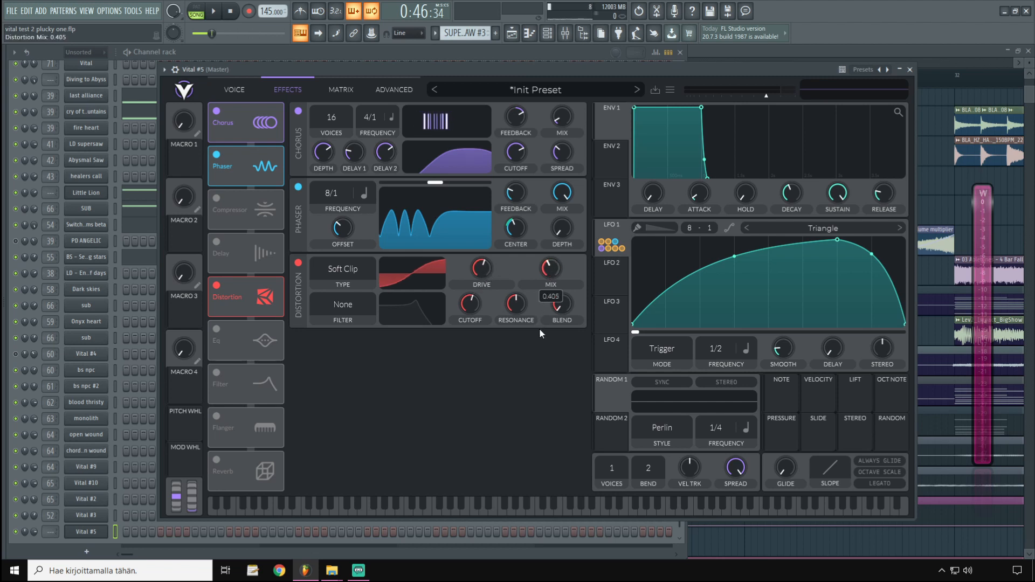
# Try the Sine Fold and Soft Clip distortion types, and set the type to Linear Fold.
pyautogui.click(344, 271)
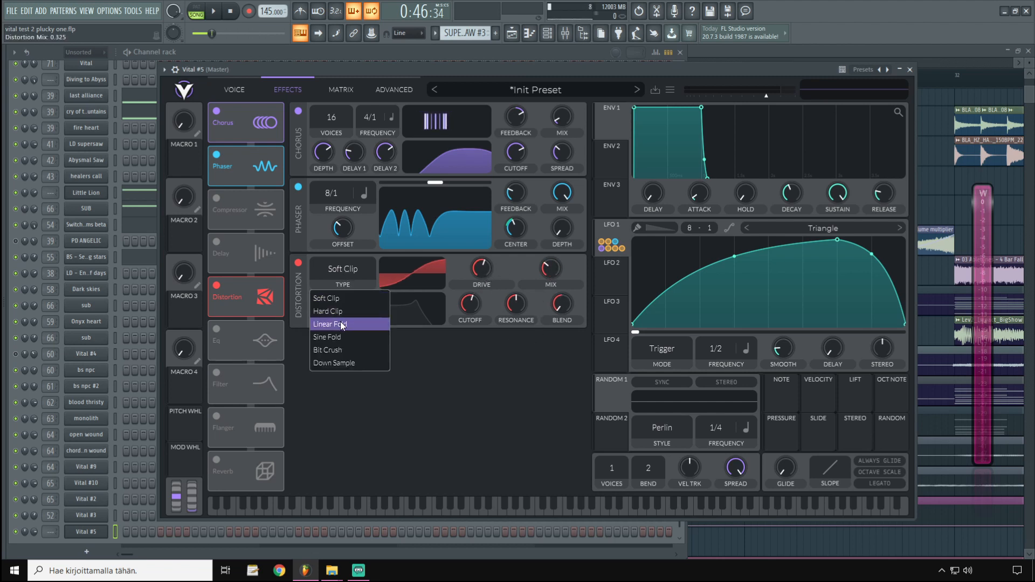
pyautogui.click(333, 338)
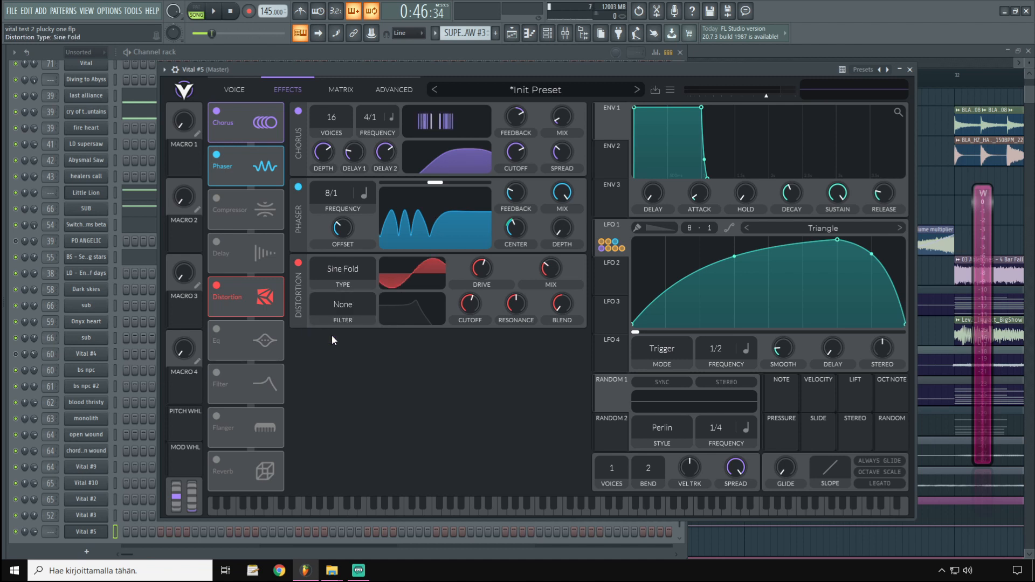
pyautogui.click(346, 272)
pyautogui.click(366, 294)
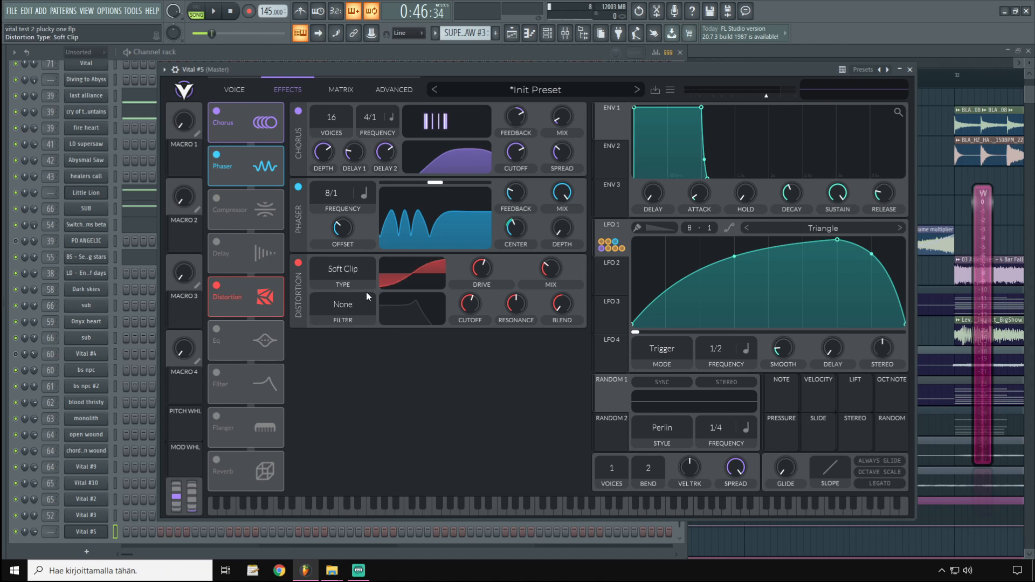
pyautogui.click(353, 270)
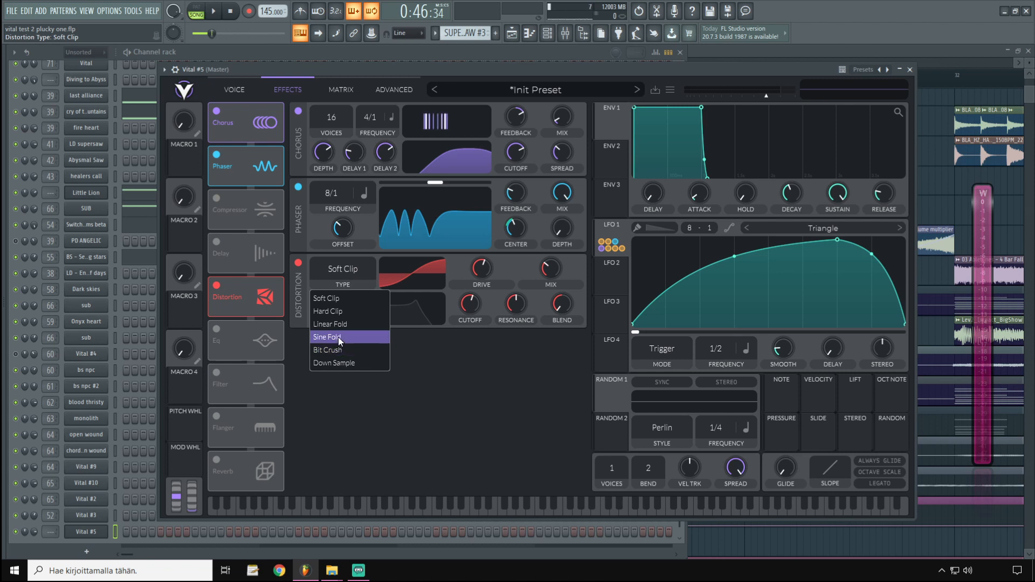
pyautogui.click(341, 325)
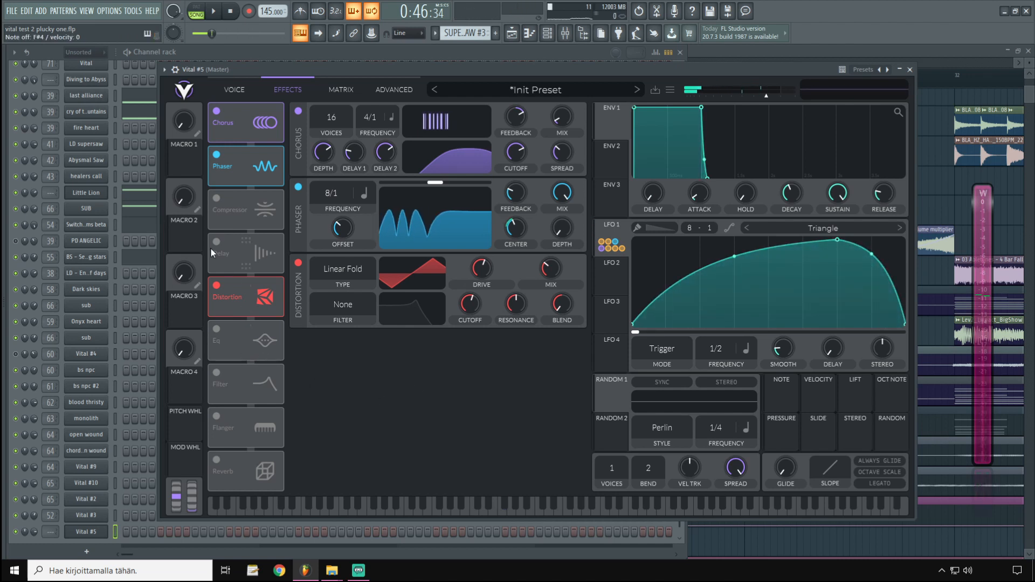
# Enable the compressor and move the distortion ahead of it in the effects chain.
pyautogui.click(216, 198)
pyautogui.moveTo(265, 296); pyautogui.dragTo(264, 213)
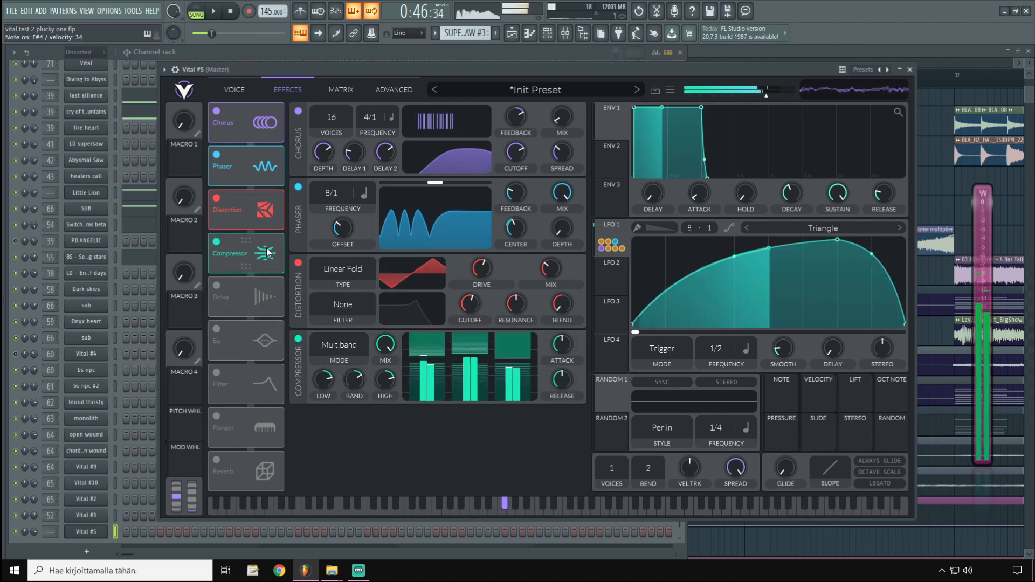
# Reduce the multiband compressor's mix to about half, raise its high gain slightly and set the high band's upper ratio to about 0.62.
pyautogui.moveTo(379, 347); pyautogui.dragTo(379, 394)
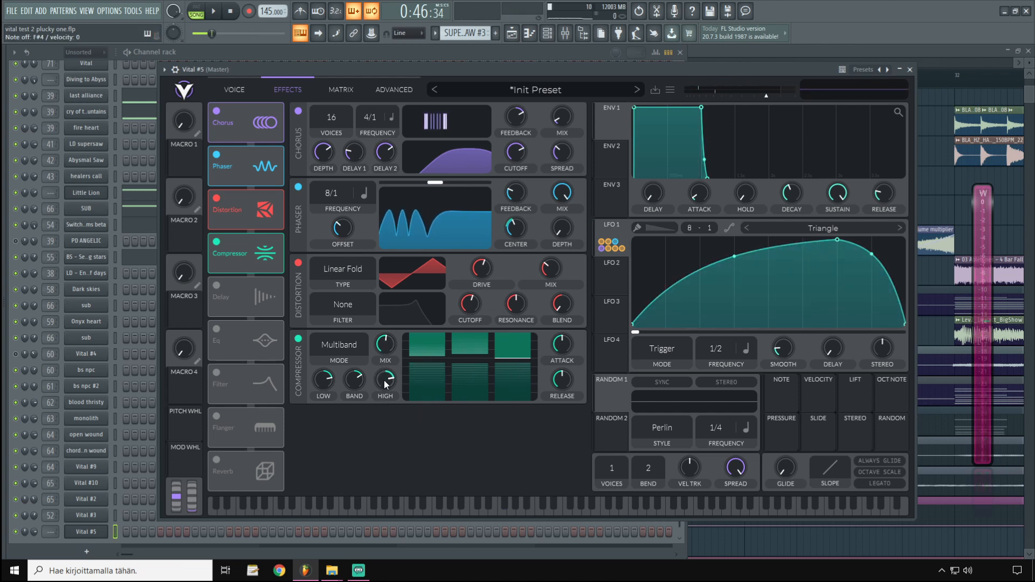
pyautogui.moveTo(386, 382)
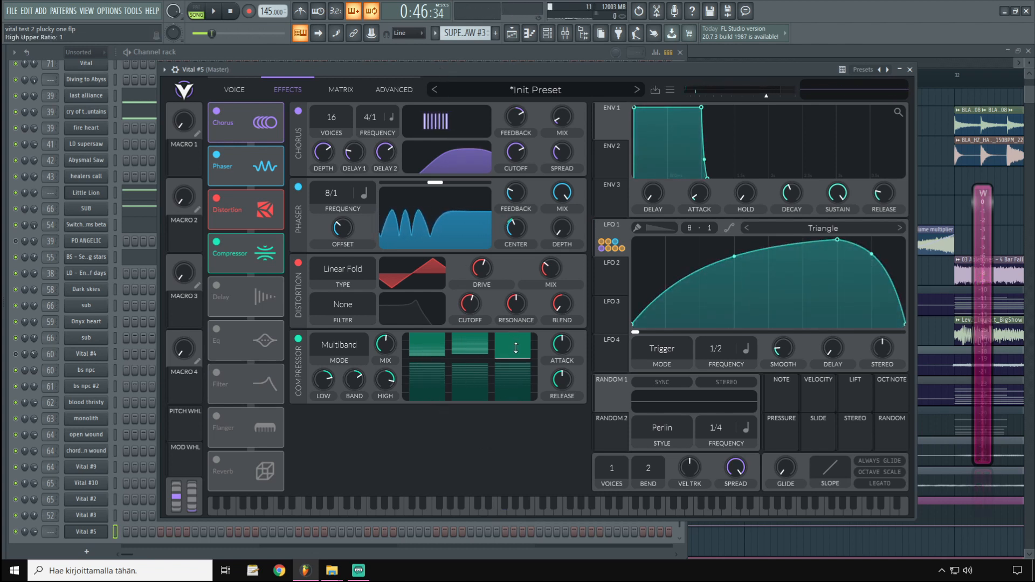
pyautogui.moveTo(516, 347); pyautogui.dragTo(526, 303)
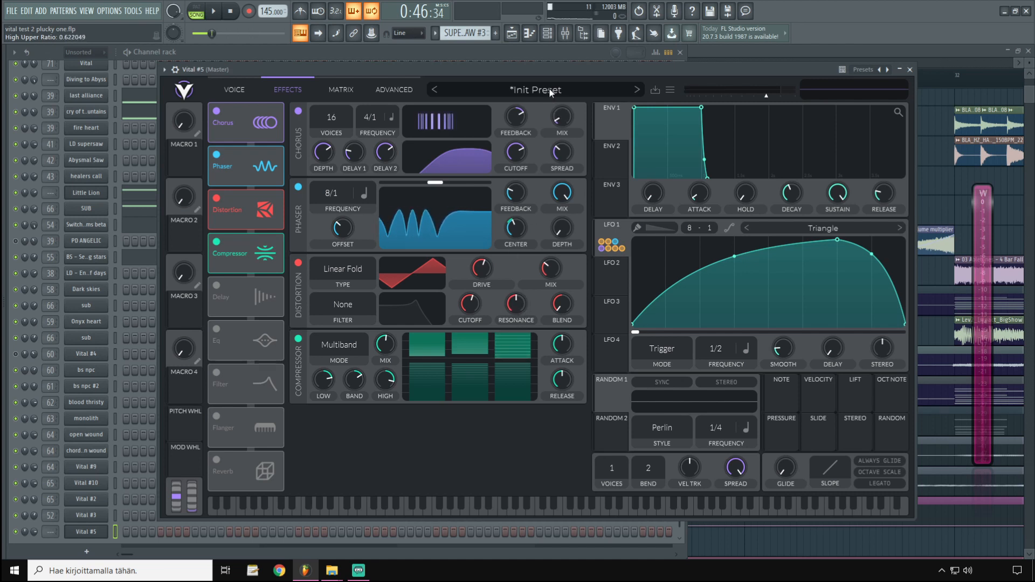
pyautogui.press('h')
pyautogui.press('g')
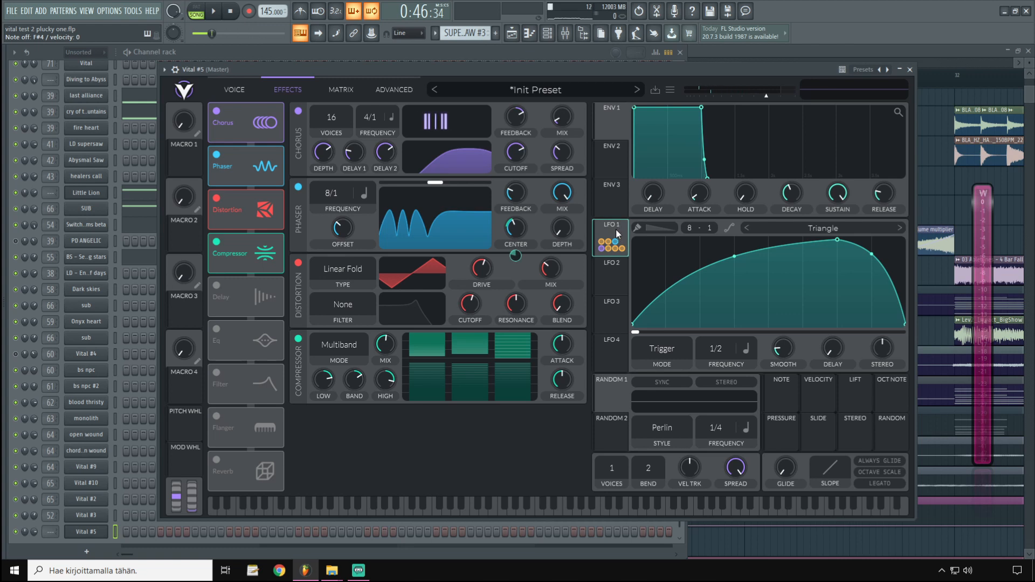
# Modulate the compressor's mix with LFO 1 at about 0.12.
pyautogui.moveTo(615, 229); pyautogui.dragTo(385, 341)
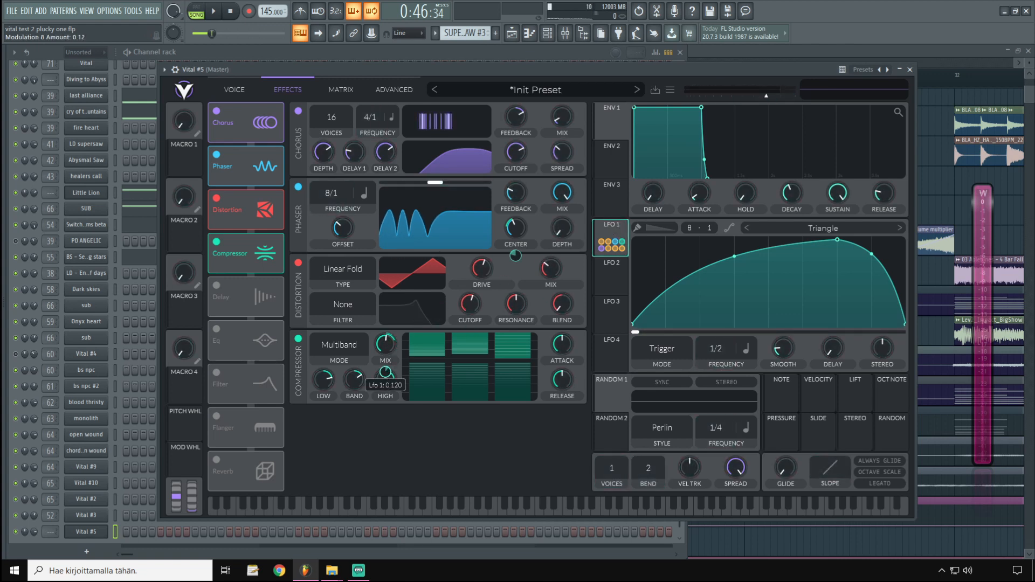
pyautogui.click(436, 68)
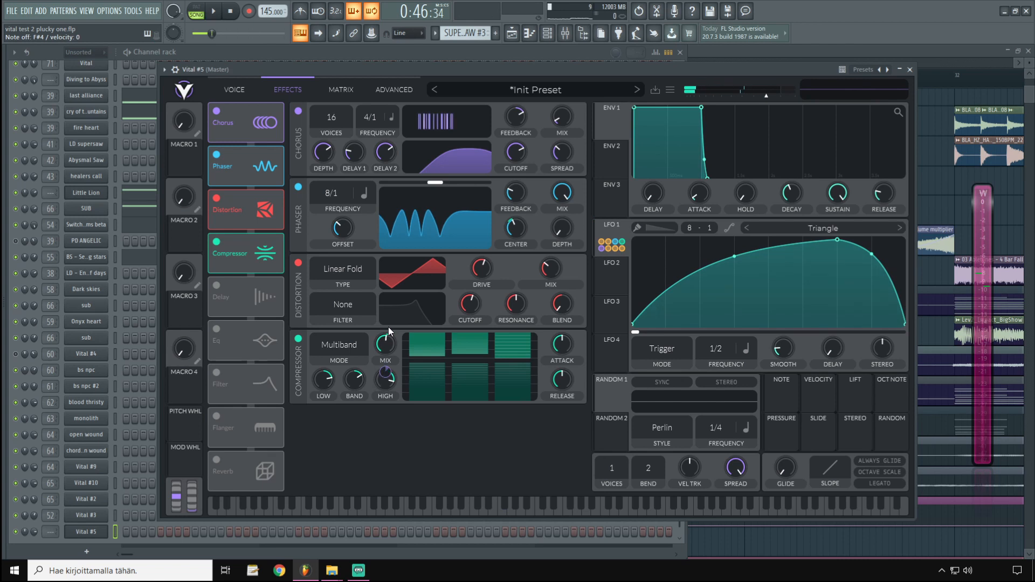
# Enable the EQ and place it directly after the compressor in the effects chain.
pyautogui.click(217, 329)
pyautogui.click(218, 330)
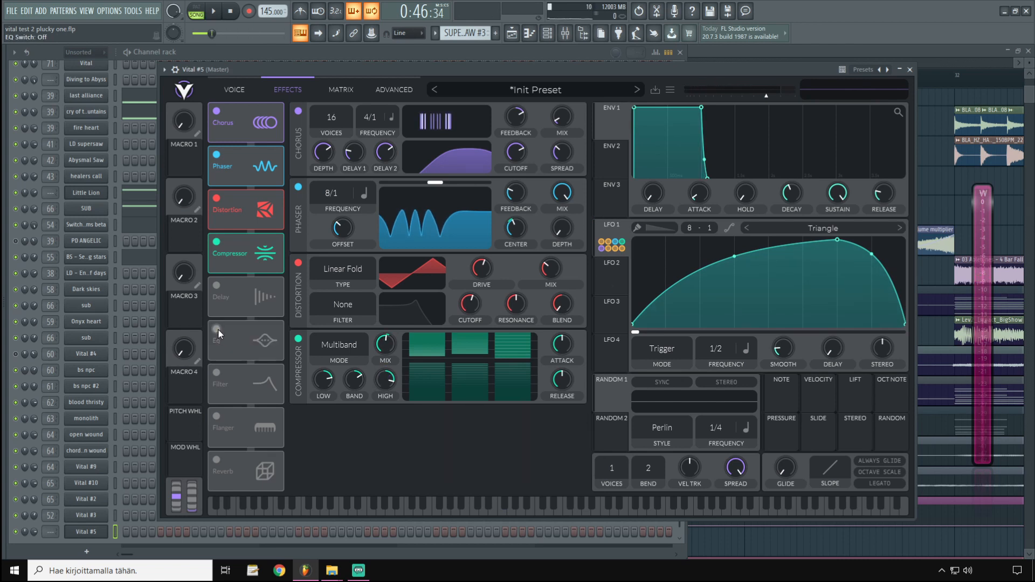
pyautogui.click(218, 330)
pyautogui.moveTo(237, 340); pyautogui.dragTo(237, 296)
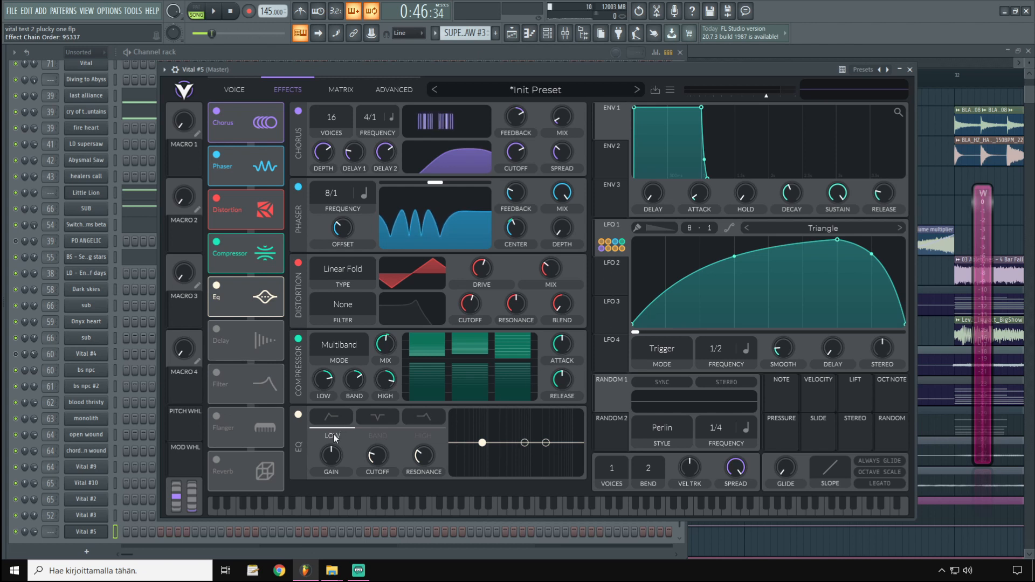
# Reshape LFO 2 by shifting its peak to a quarter of the cycle and bending the falling segment strongly upward.
pyautogui.click(607, 285)
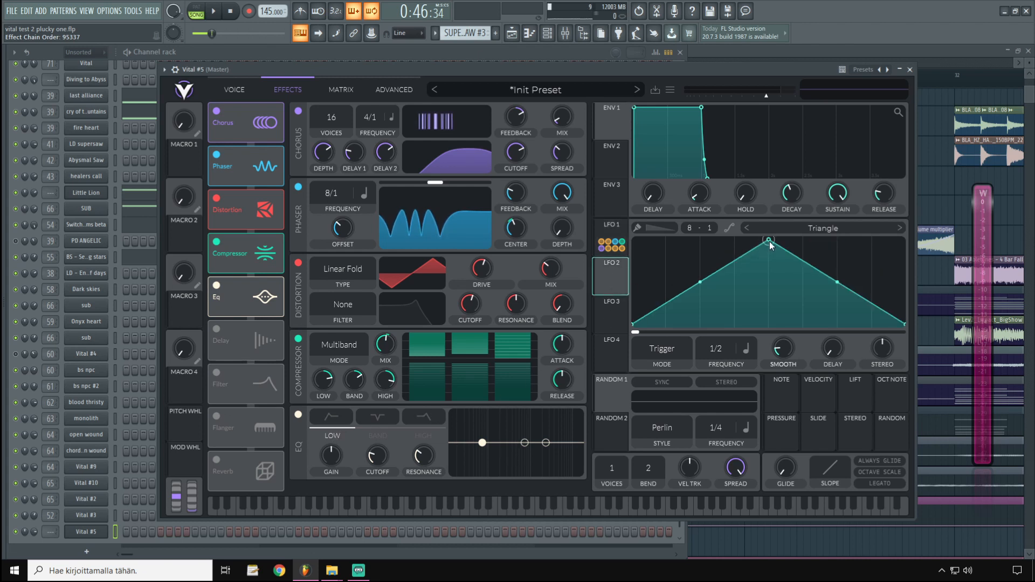
pyautogui.moveTo(769, 241); pyautogui.dragTo(700, 240)
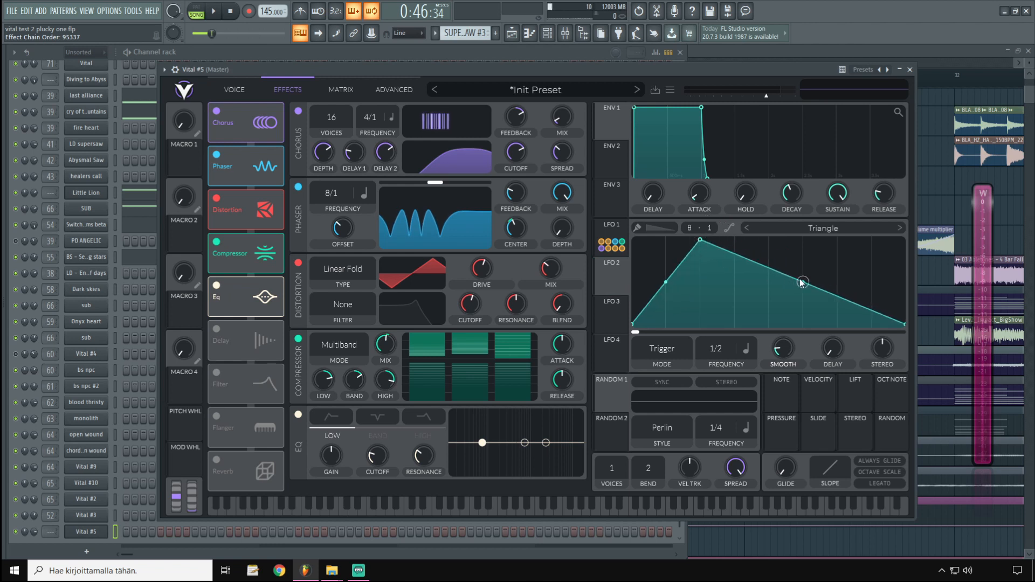
pyautogui.moveTo(802, 282); pyautogui.dragTo(812, 192)
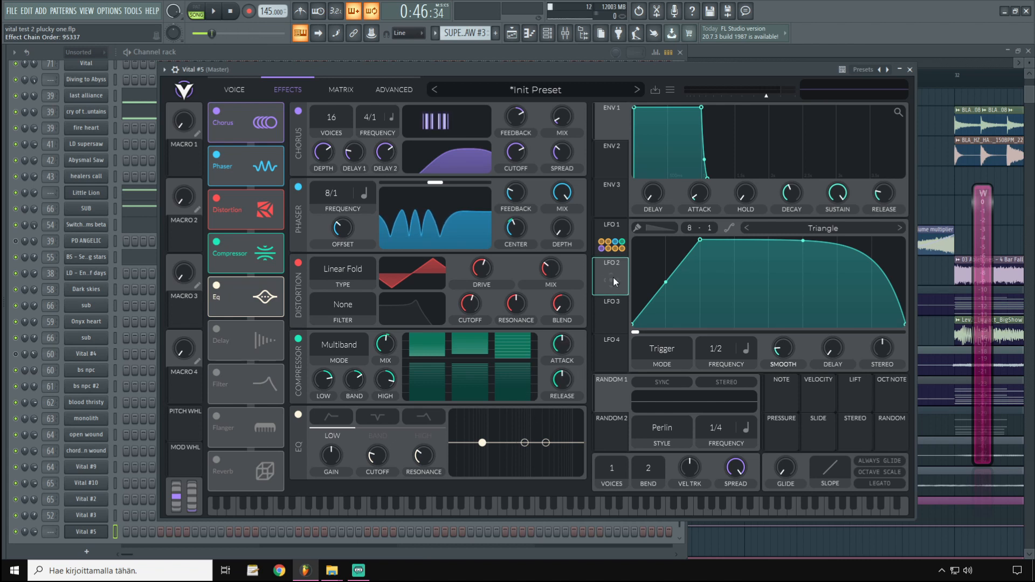
# Set the EQ's low band to high pass with about -3.4 dB gain, and modulate its roughly 260 Hz cutoff negatively with LFO 2.
pyautogui.click(331, 420)
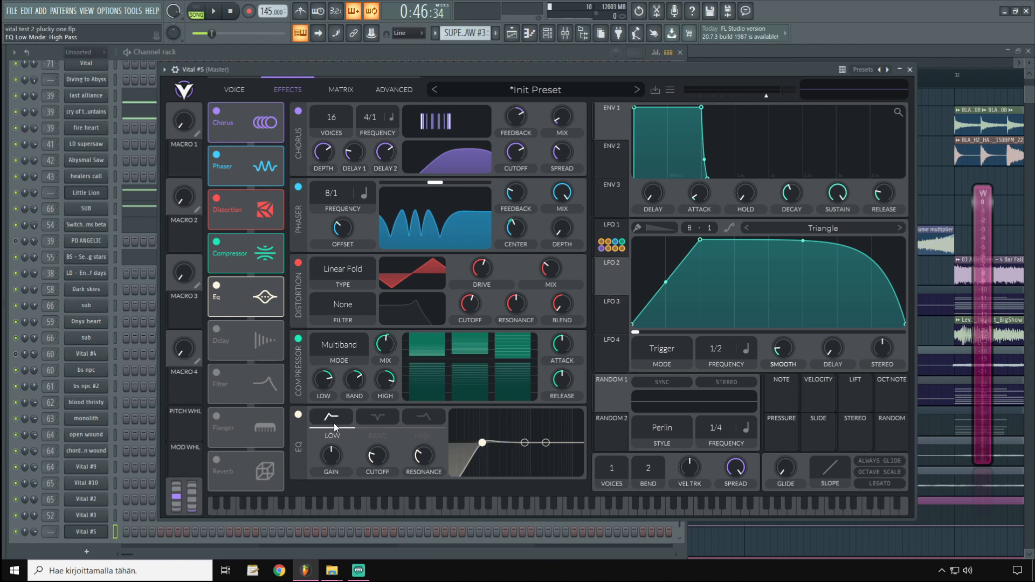
pyautogui.moveTo(477, 444)
pyautogui.mouseDown()
pyautogui.moveTo(477, 454)
pyautogui.moveTo(493, 448)
pyautogui.mouseUp()
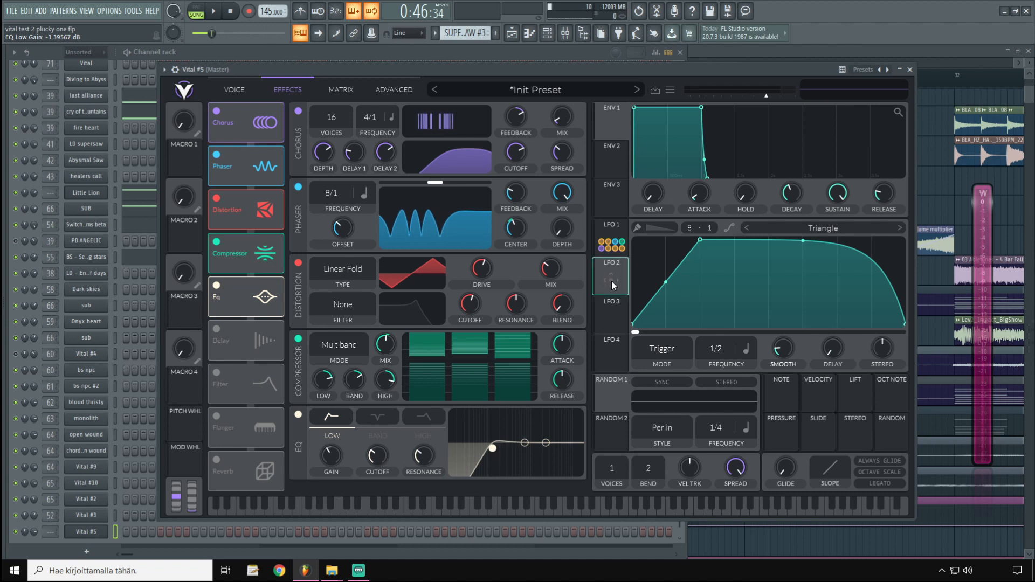
pyautogui.moveTo(611, 281); pyautogui.dragTo(376, 490)
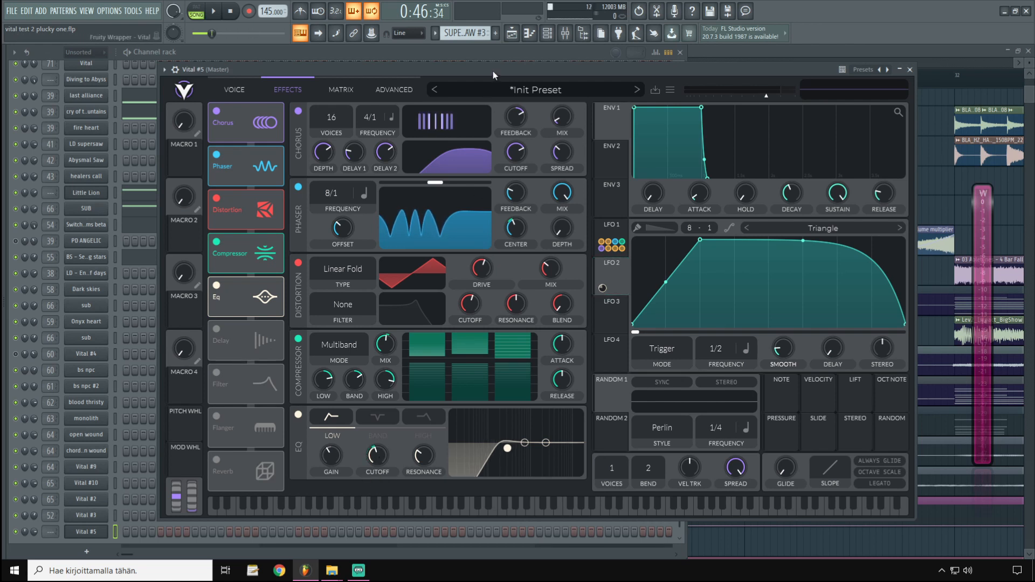
pyautogui.moveTo(492, 71); pyautogui.dragTo(490, 76)
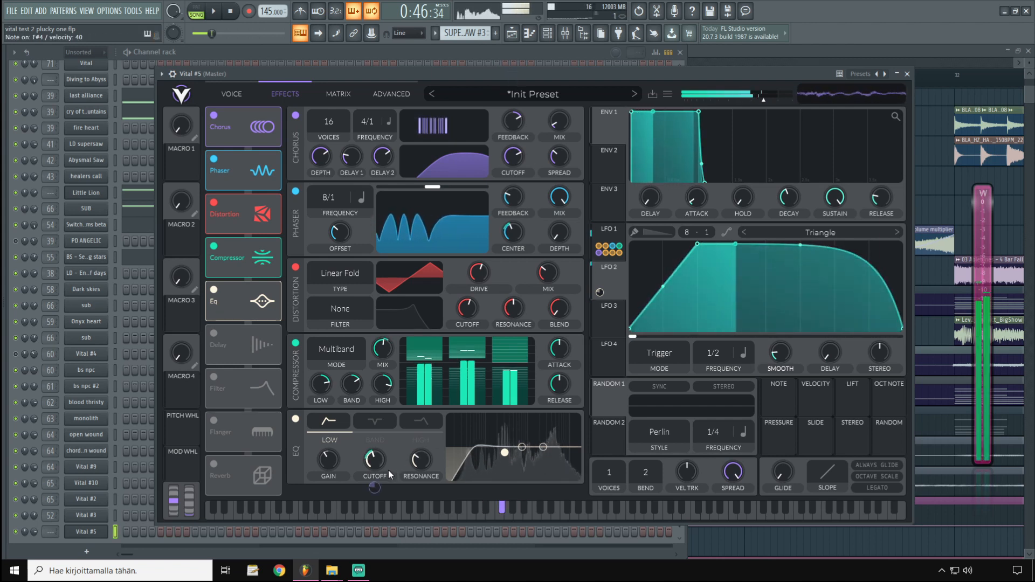
pyautogui.moveTo(380, 466); pyautogui.dragTo(380, 461)
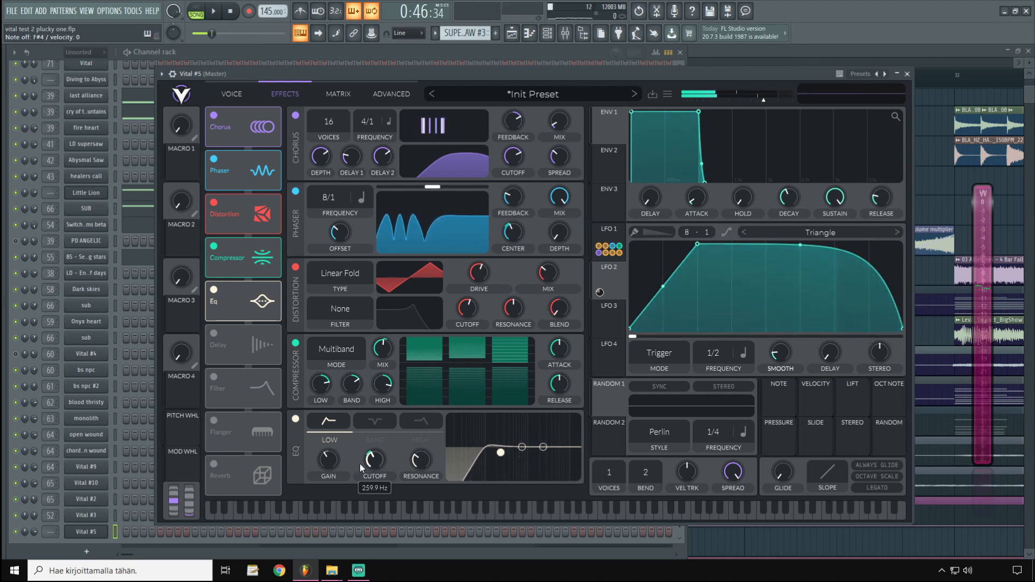
# Boost the EQ's middle band by about 5.6 dB, keeping it a bell rather than a notch.
pyautogui.click(381, 441)
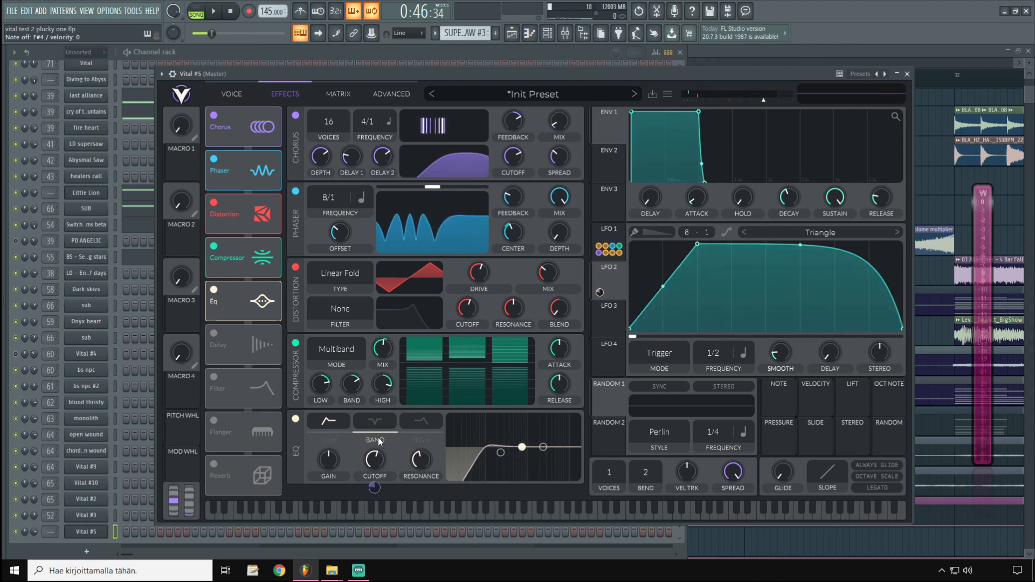
pyautogui.click(379, 425)
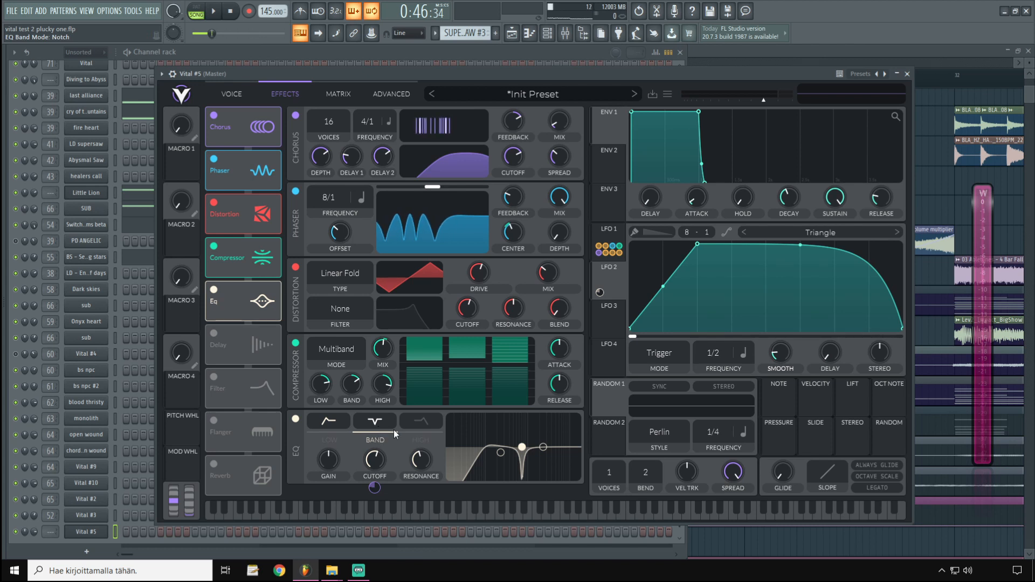
pyautogui.click(374, 423)
pyautogui.click(374, 423)
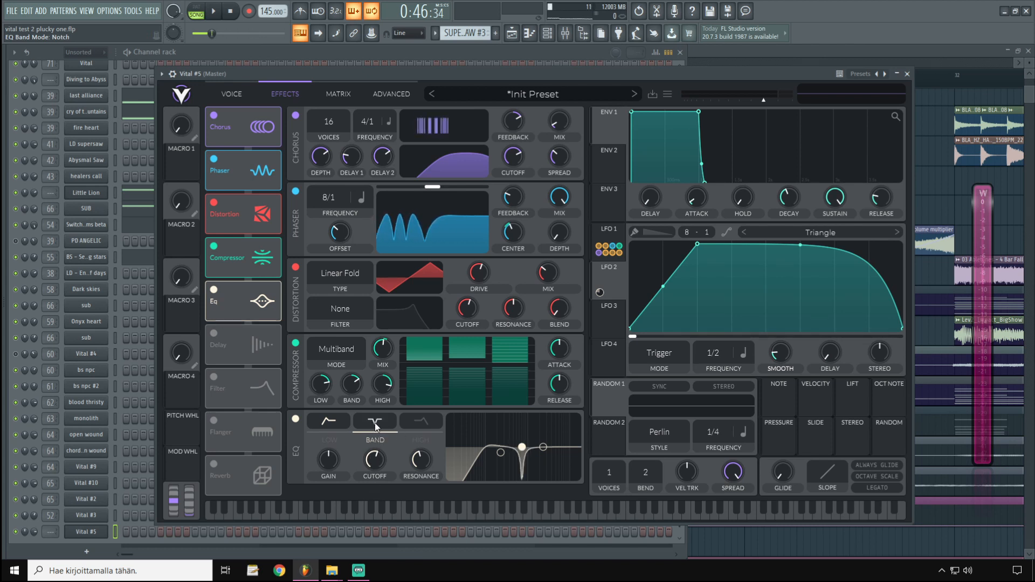
pyautogui.click(374, 422)
pyautogui.moveTo(521, 447); pyautogui.dragTo(524, 440)
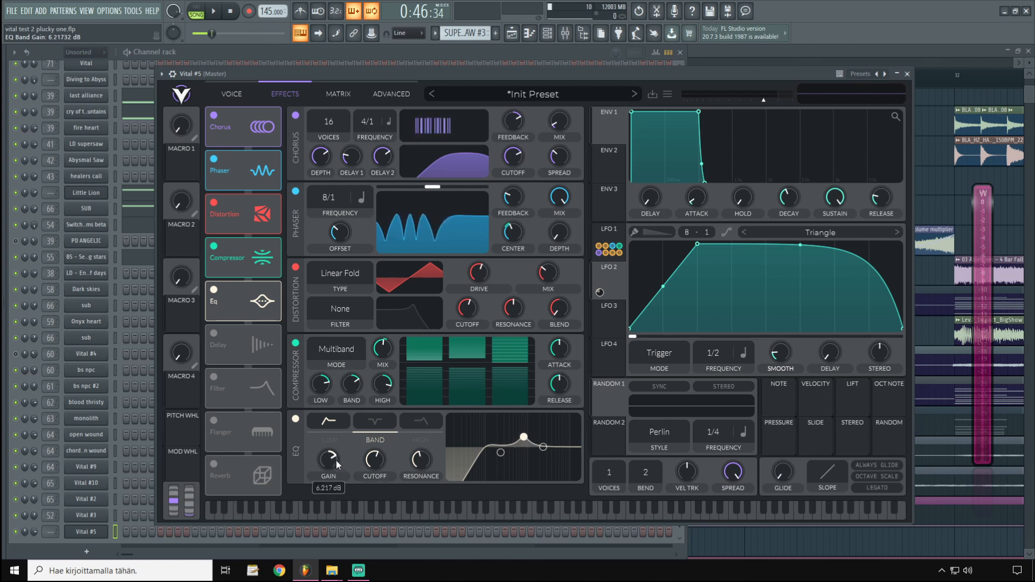
pyautogui.scroll(-1, 335, 462)
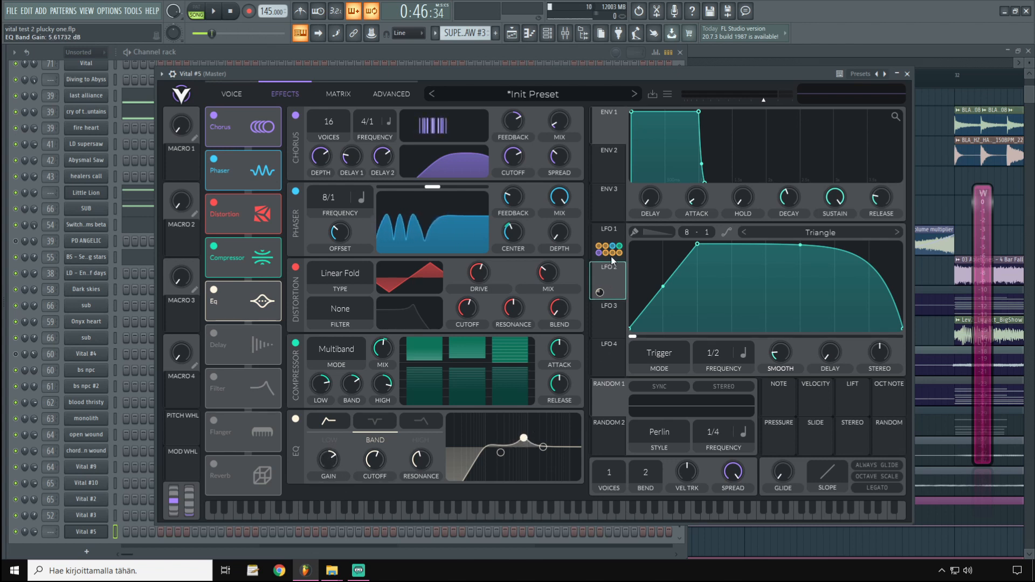
# Modulate the EQ middle band's cutoff positively with LFO 1 and lower its base cutoff to about 68 semitones.
pyautogui.click(609, 237)
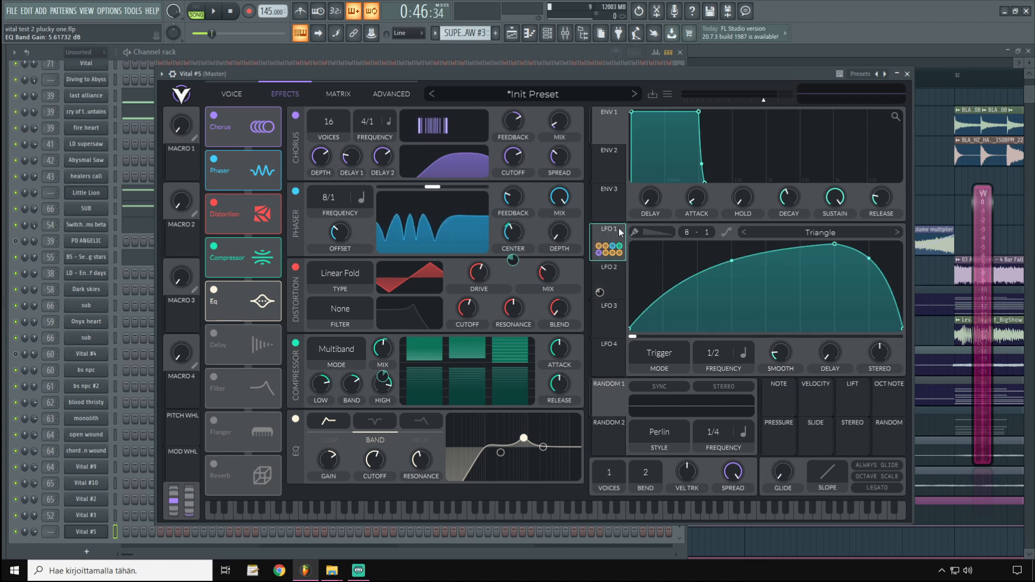
pyautogui.moveTo(609, 249); pyautogui.dragTo(377, 470)
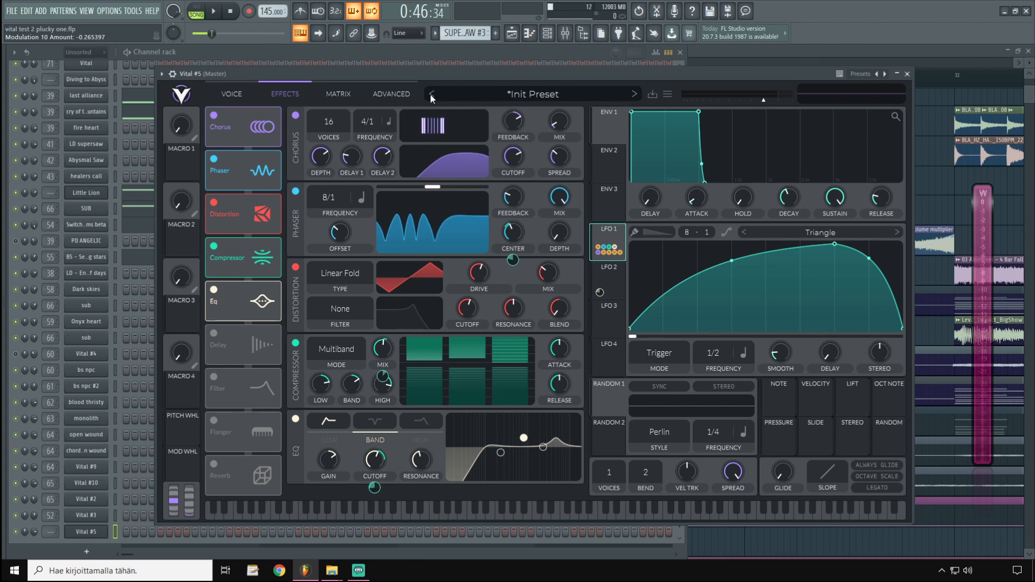
pyautogui.moveTo(373, 464); pyautogui.dragTo(374, 456)
pyautogui.press('j')
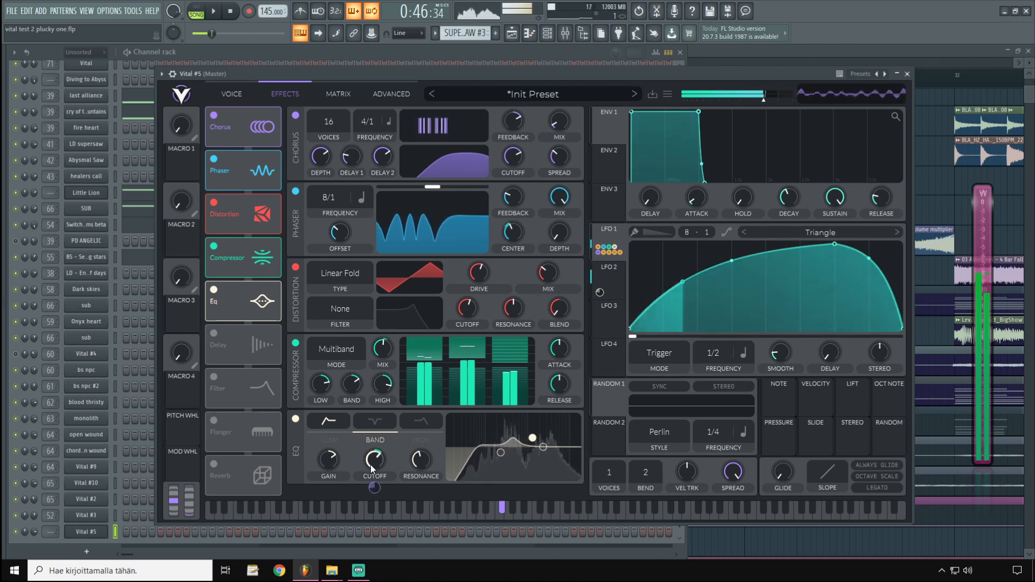
pyautogui.moveTo(371, 464)
pyautogui.mouseDown()
pyautogui.moveTo(376, 456)
pyautogui.moveTo(368, 479)
pyautogui.mouseUp()
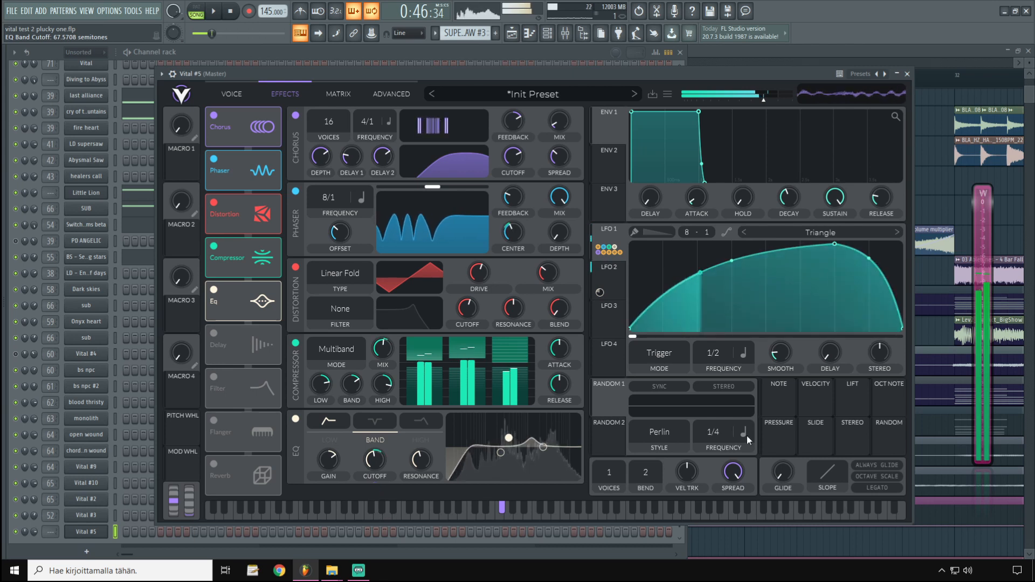
pyautogui.moveTo(375, 487); pyautogui.dragTo(373, 457)
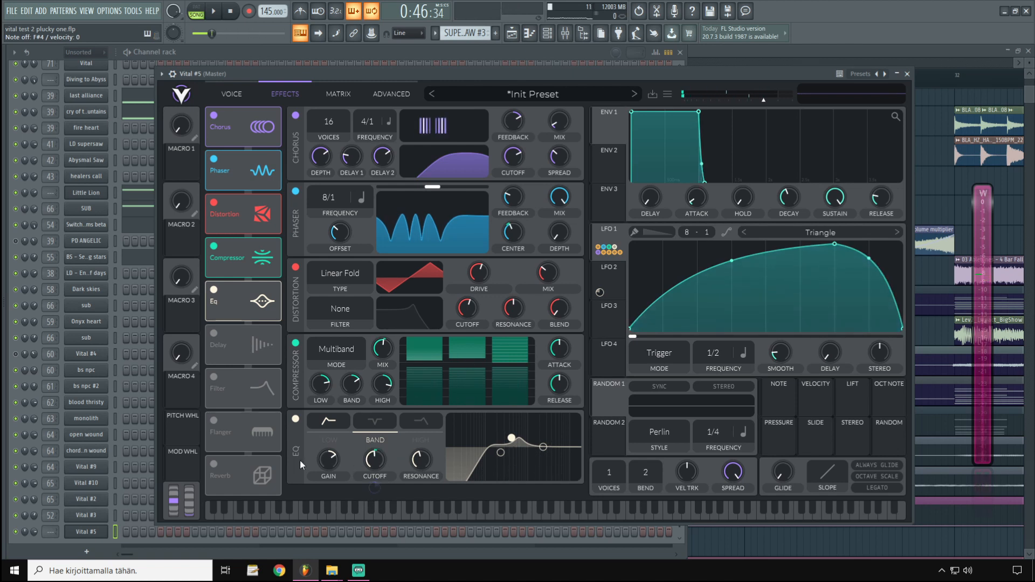
# Raise the resonance of the EQ's low band slightly.
pyautogui.click(326, 443)
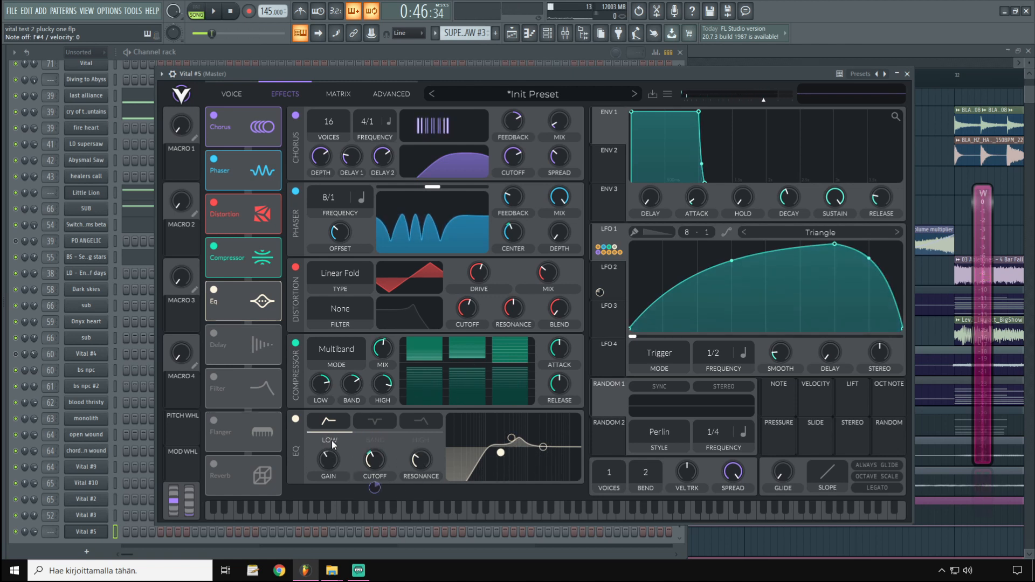
pyautogui.doubleClick(428, 459)
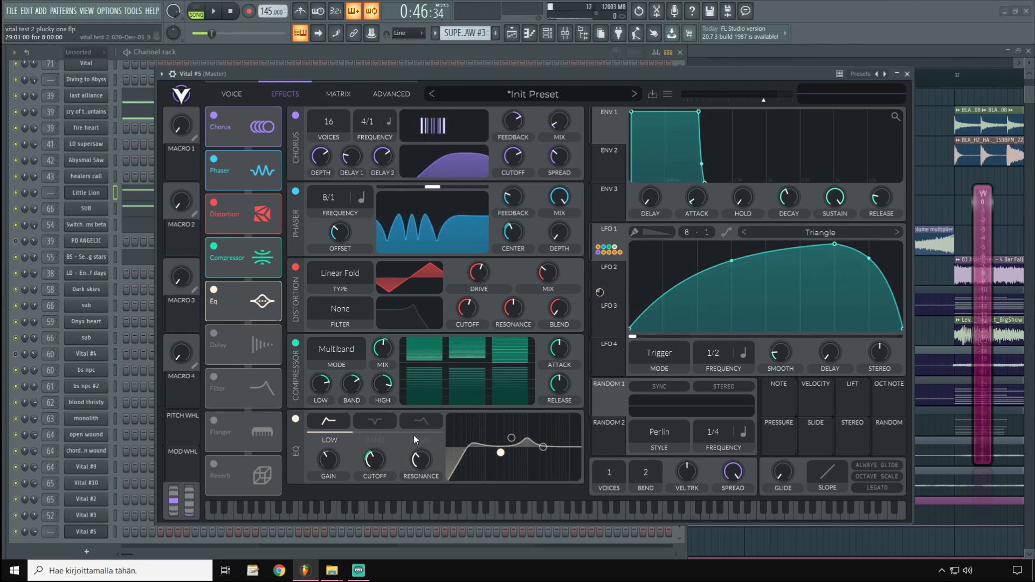
# Lower the EQ high band's gain to about -3.4 dB and modulate it with LFO 1 at about 0.21.
pyautogui.moveTo(635, 225); pyautogui.dragTo(577, 290)
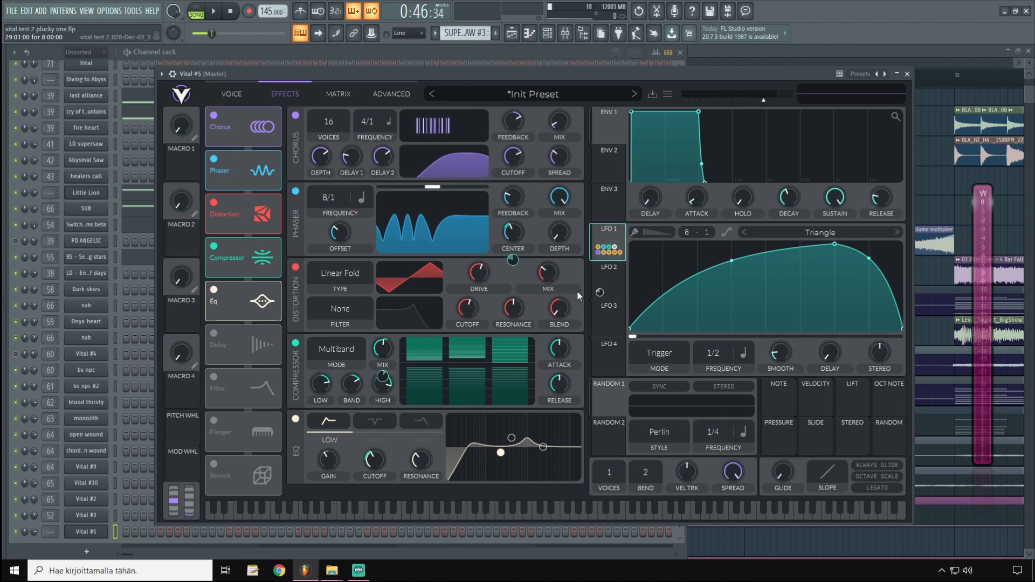
pyautogui.click(422, 440)
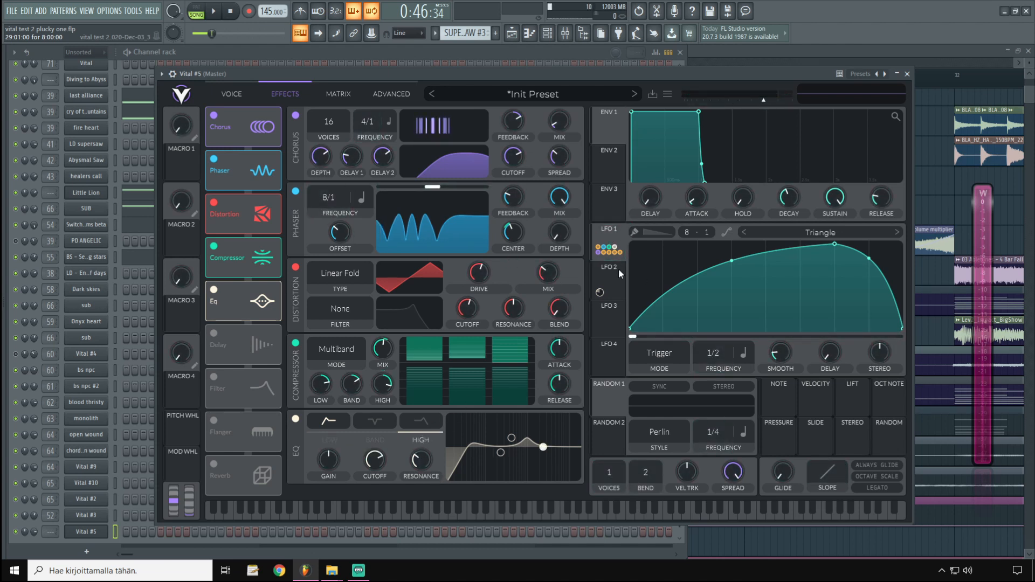
pyautogui.moveTo(613, 230); pyautogui.dragTo(327, 464)
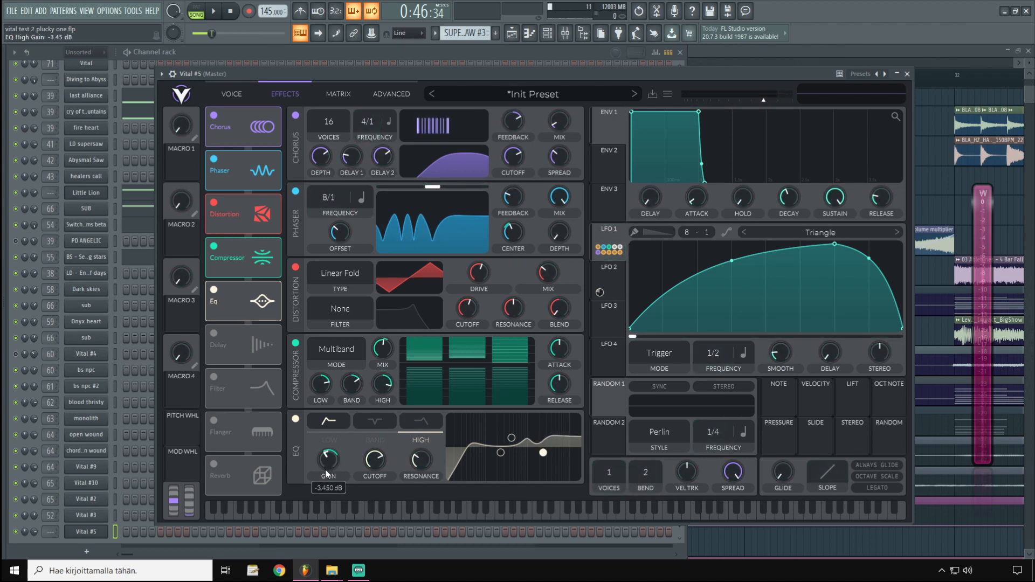
pyautogui.moveTo(328, 488)
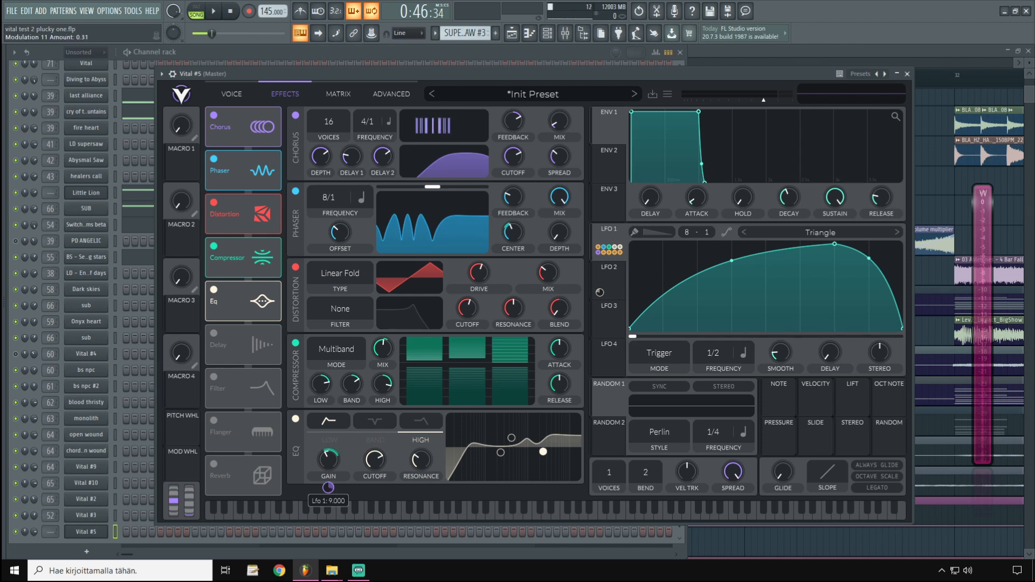
pyautogui.moveTo(328, 487); pyautogui.dragTo(327, 492)
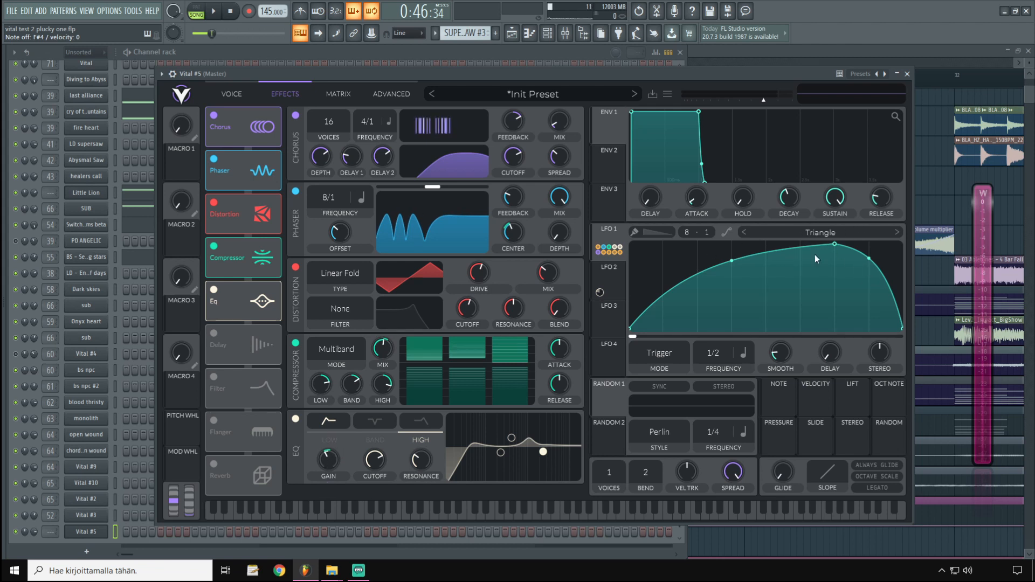
pyautogui.press('g')
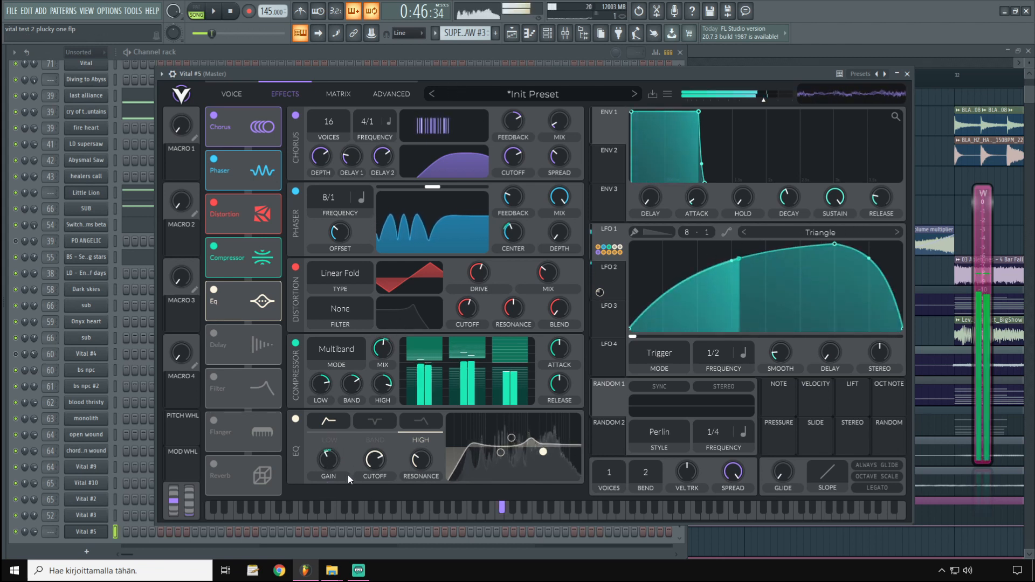
pyautogui.moveTo(327, 485); pyautogui.dragTo(327, 481)
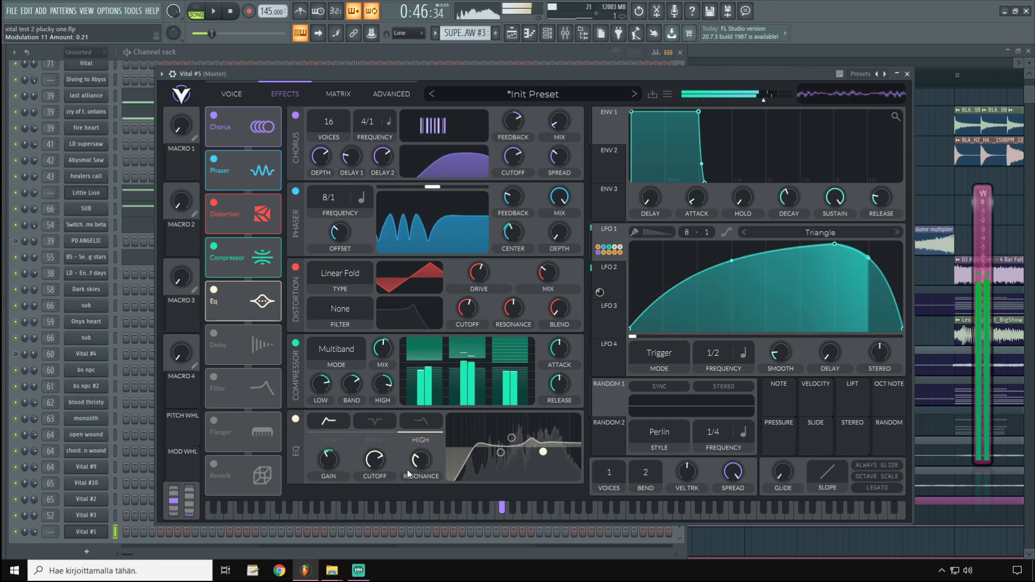
# Reduce the EQ high band's resonance to its minimum and fine-tune the LFO 1 modulation on its gain while playing a note.
pyautogui.moveTo(420, 465); pyautogui.dragTo(414, 489)
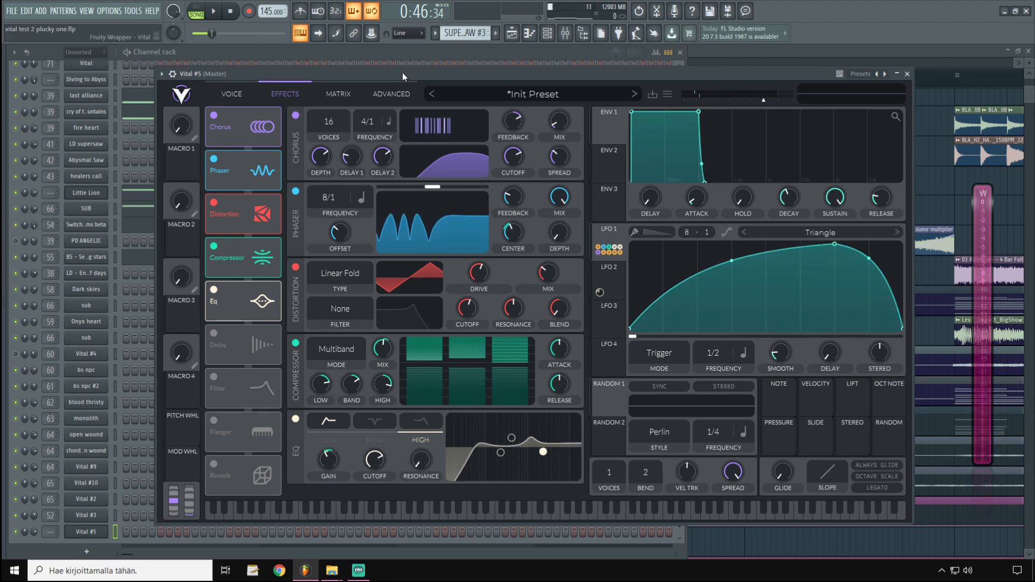
pyautogui.press('g')
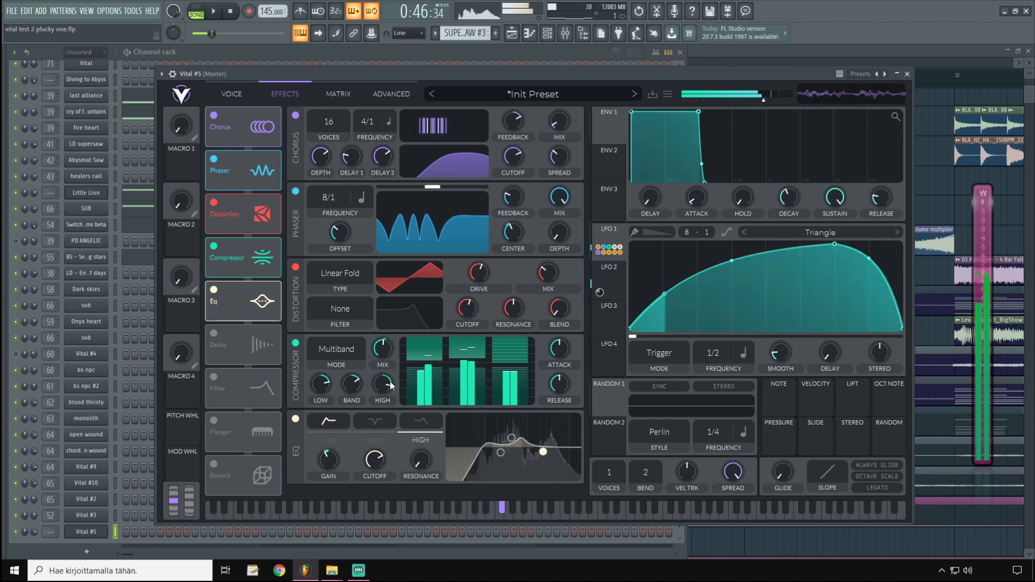
pyautogui.moveTo(328, 487); pyautogui.dragTo(330, 473)
pyautogui.scroll(-1, 329, 473)
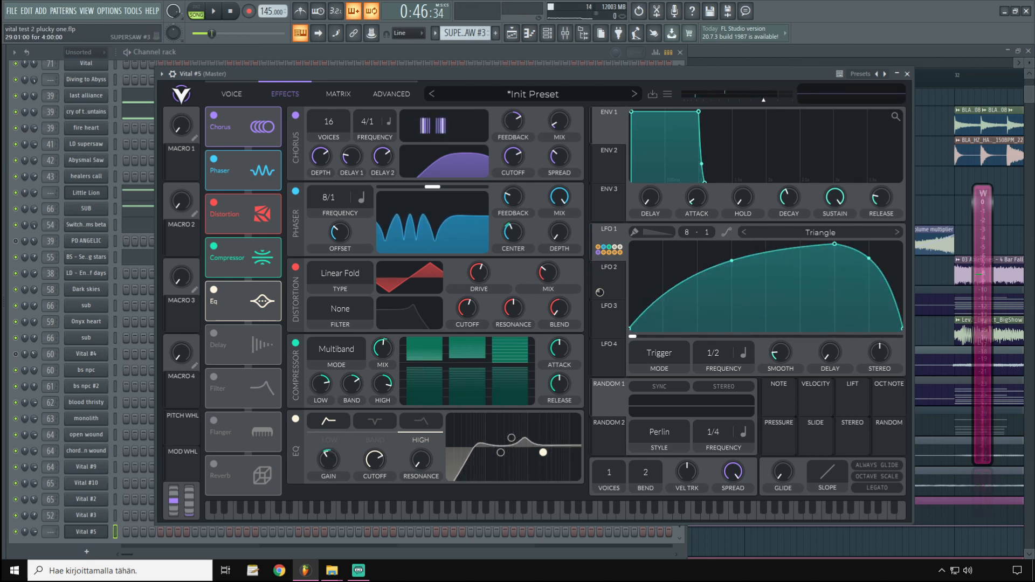
# Enable the filter effect and place it directly after the EQ in the effects chain.
pyautogui.click(214, 379)
pyautogui.moveTo(265, 386); pyautogui.dragTo(264, 345)
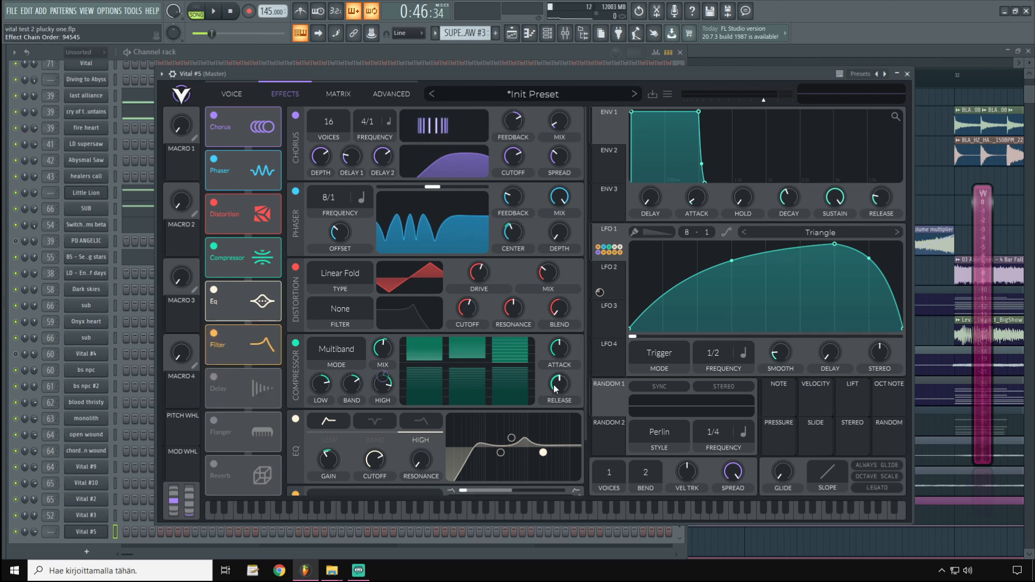
pyautogui.scroll(-2, 577, 384)
# Modulate the filter effect's cutoff positively with LFO 2, using about 24% resonance and slightly raised drive.
pyautogui.click(613, 270)
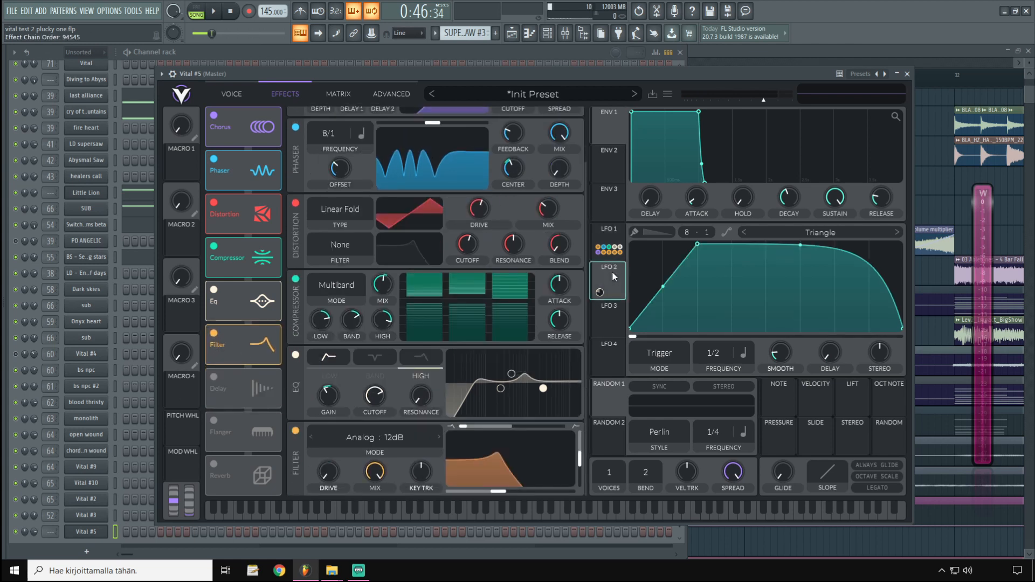
pyautogui.moveTo(599, 291); pyautogui.dragTo(496, 488)
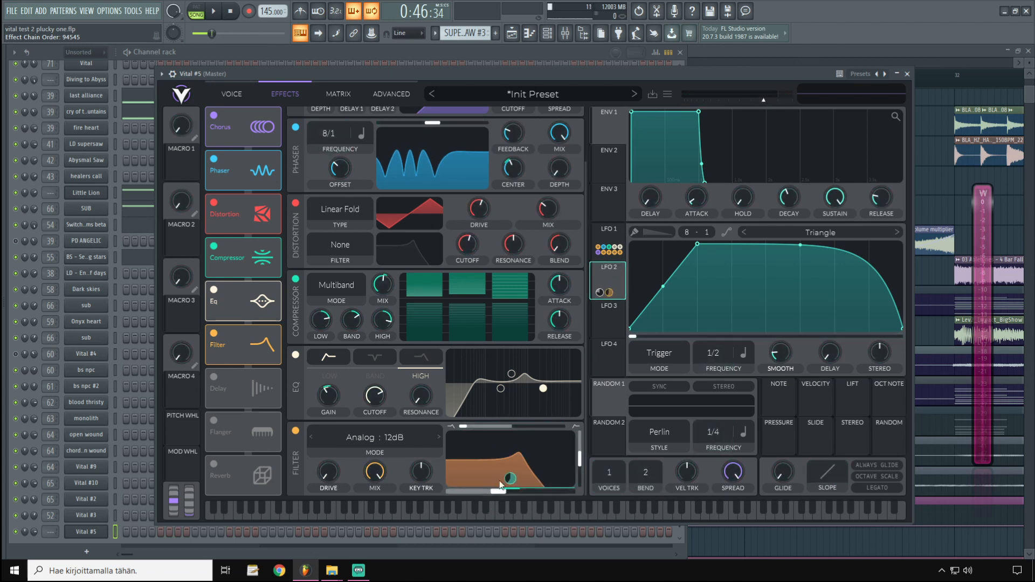
pyautogui.moveTo(579, 458); pyautogui.dragTo(580, 474)
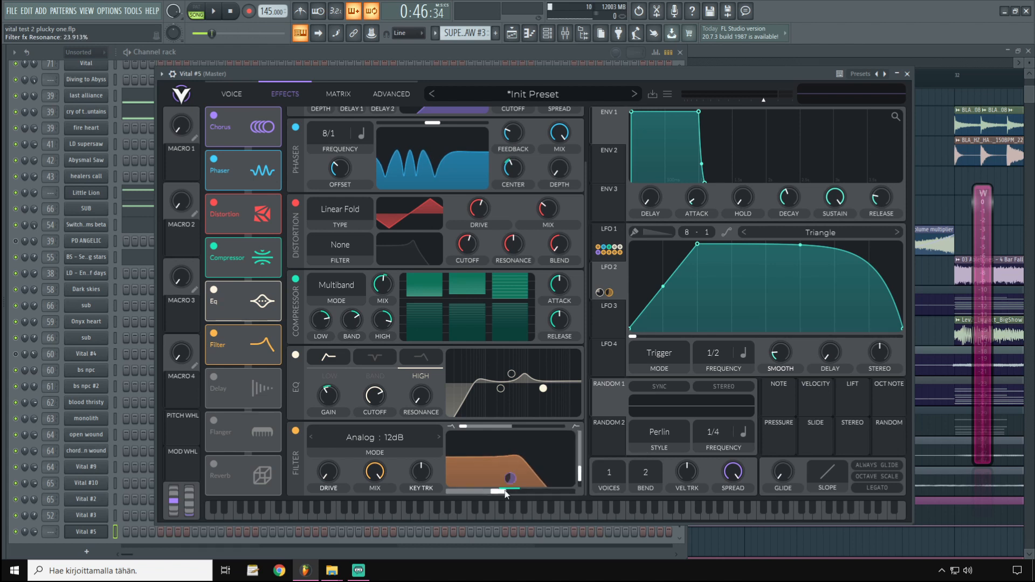
pyautogui.moveTo(511, 479)
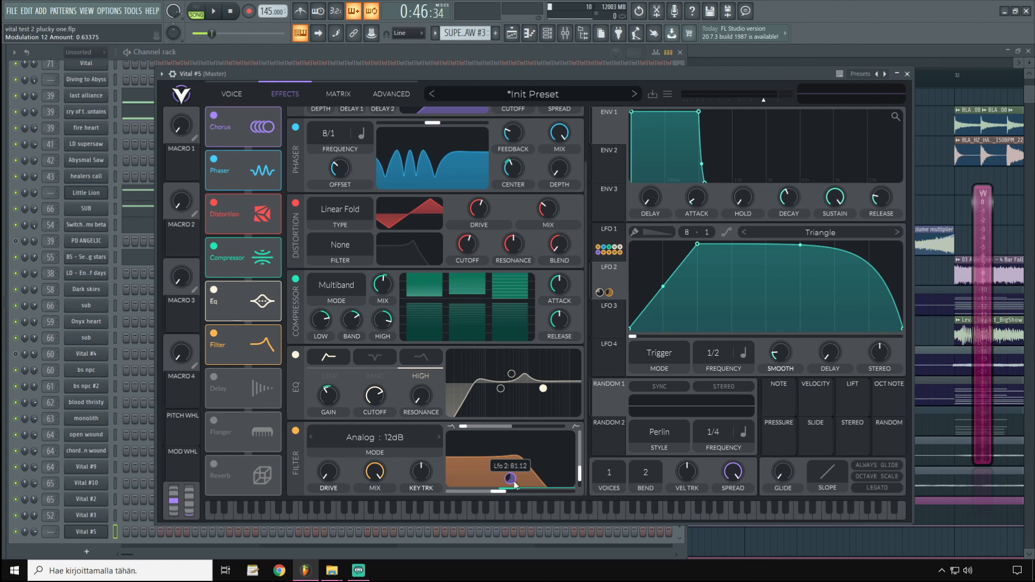
pyautogui.moveTo(514, 482)
pyautogui.mouseDown()
pyautogui.moveTo(514, 523)
pyautogui.moveTo(514, 495)
pyautogui.mouseUp()
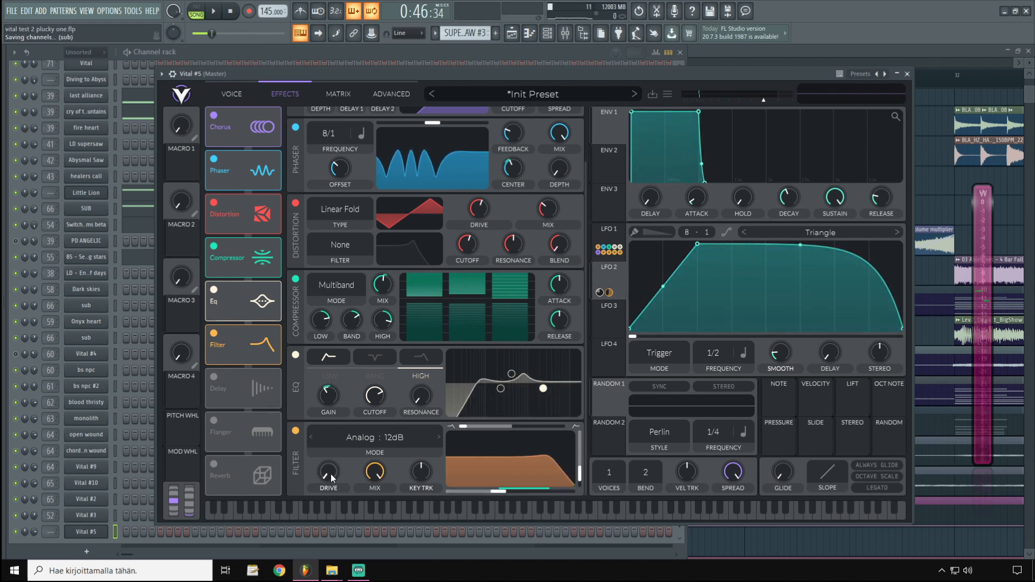
pyautogui.moveTo(335, 471)
pyautogui.mouseDown()
pyautogui.moveTo(356, 424)
pyautogui.moveTo(345, 473)
pyautogui.moveTo(337, 464)
pyautogui.mouseUp()
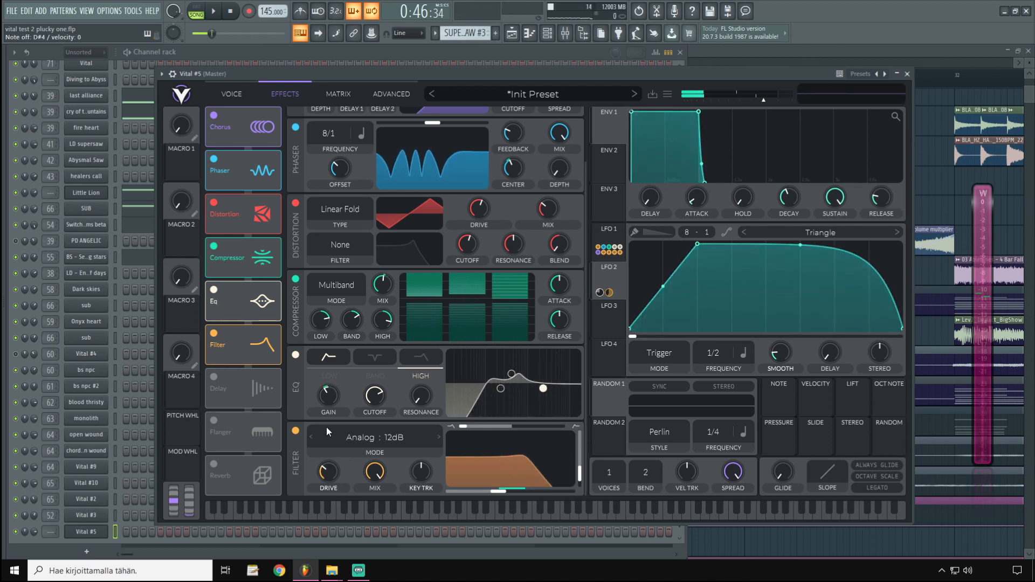
# Open the modulation matrix to review the LFO 1 and LFO 2 assignments.
pyautogui.click(331, 92)
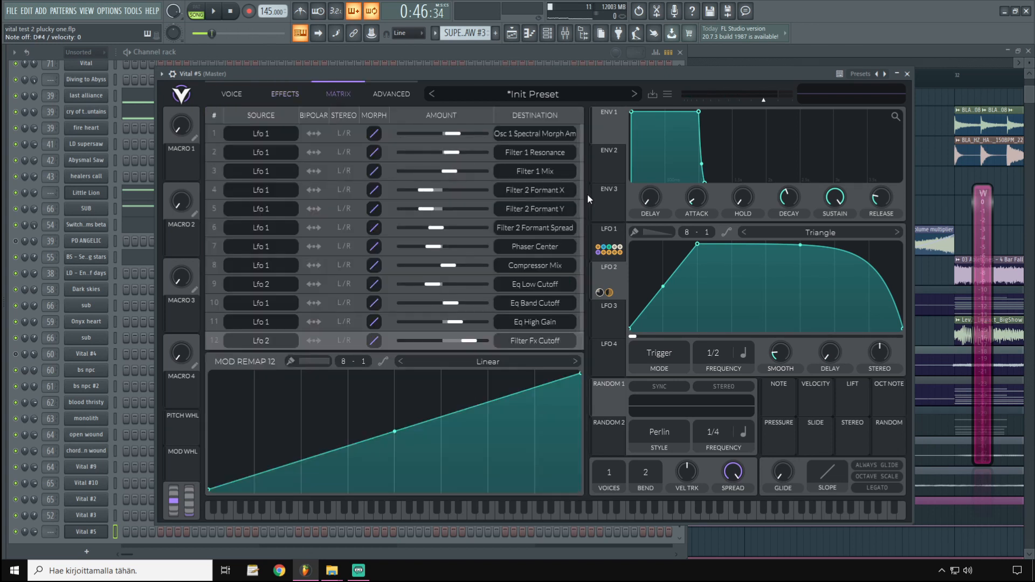
# Add a slight bipolar LFO 3 modulation of the global Voice Transpose in the modulation matrix and test it with a note.
pyautogui.scroll(-1, 584, 192)
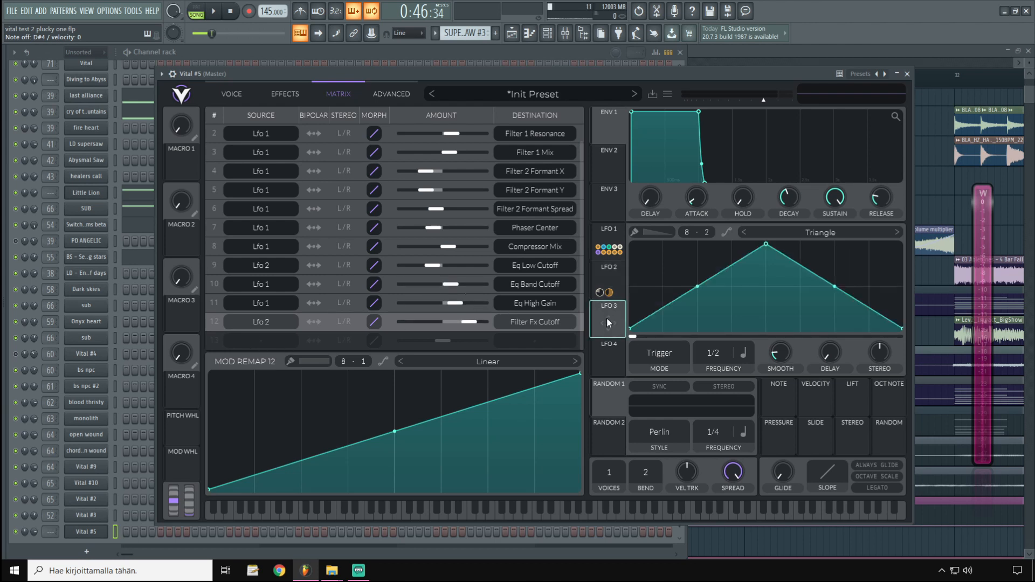
pyautogui.click(281, 341)
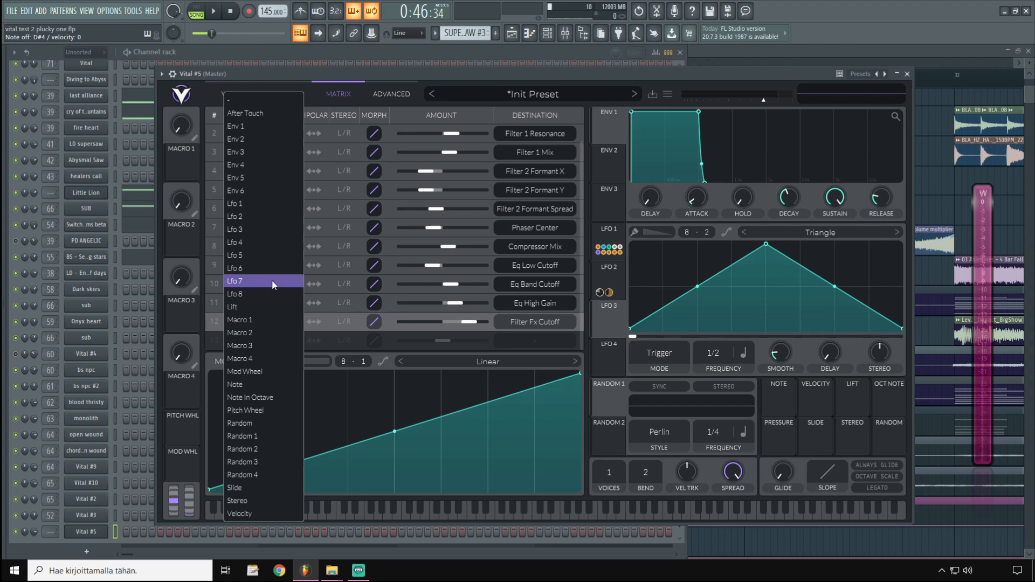
pyautogui.click(254, 228)
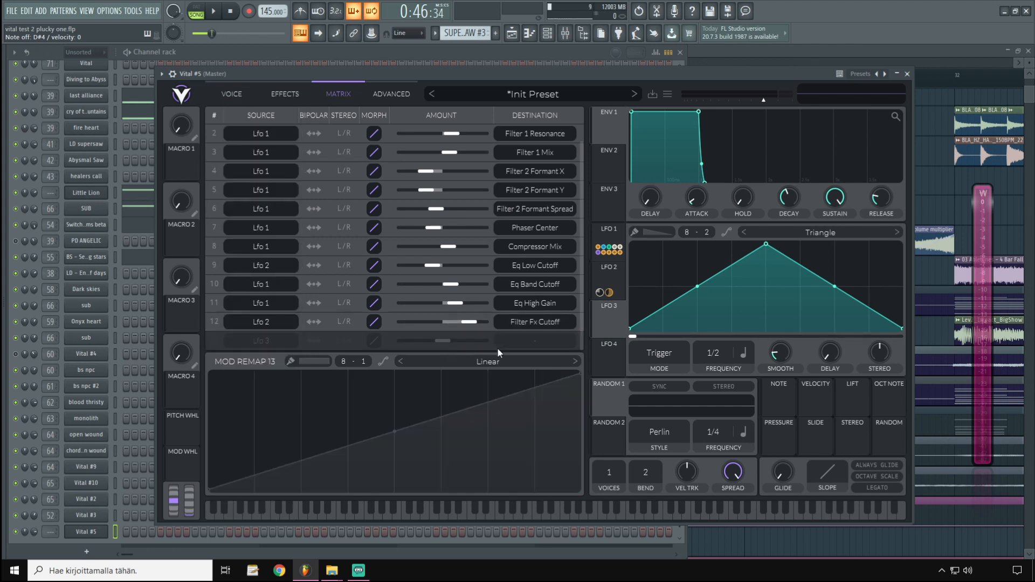
pyautogui.click(522, 342)
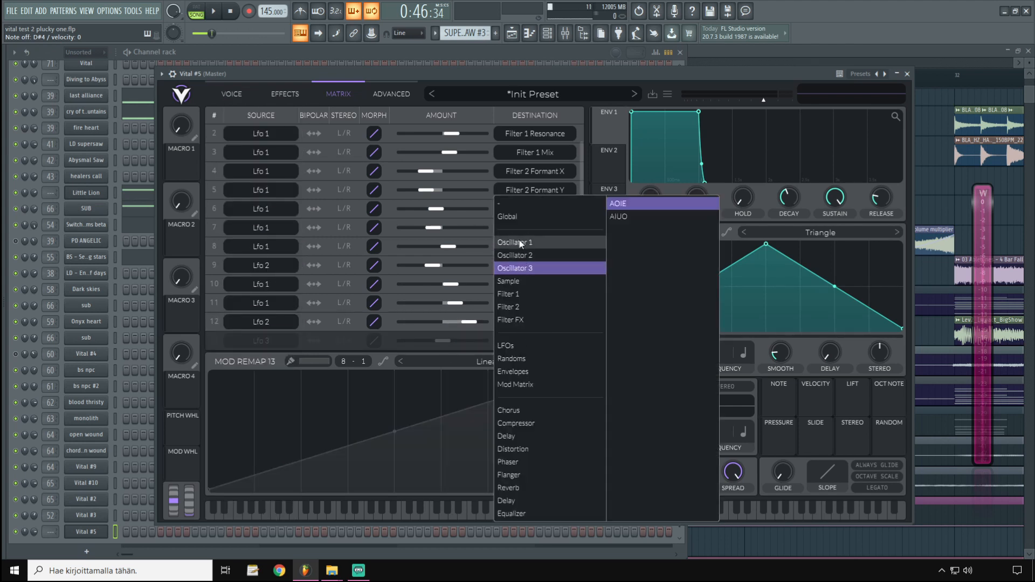
pyautogui.moveTo(513, 218)
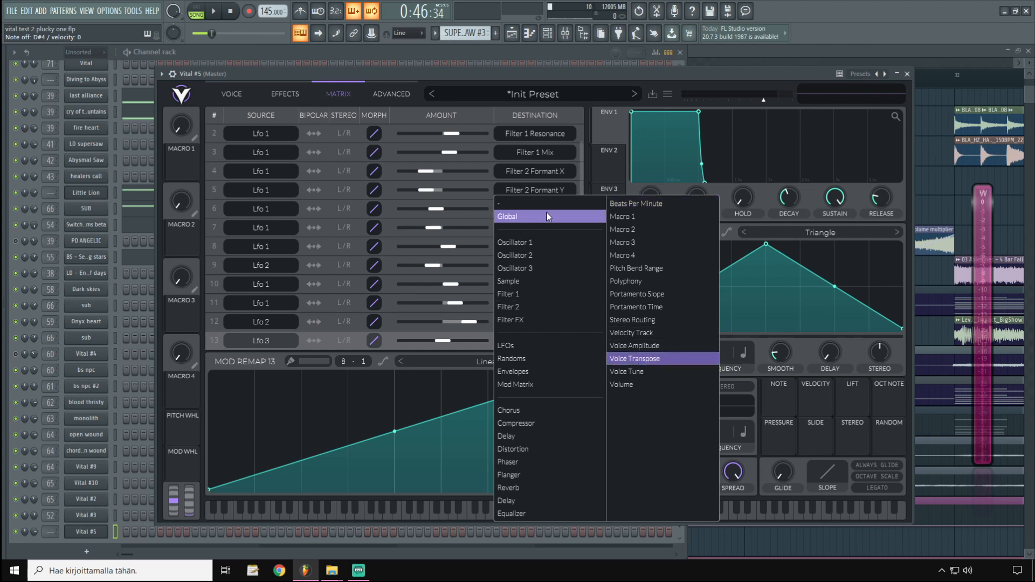
pyautogui.click(627, 360)
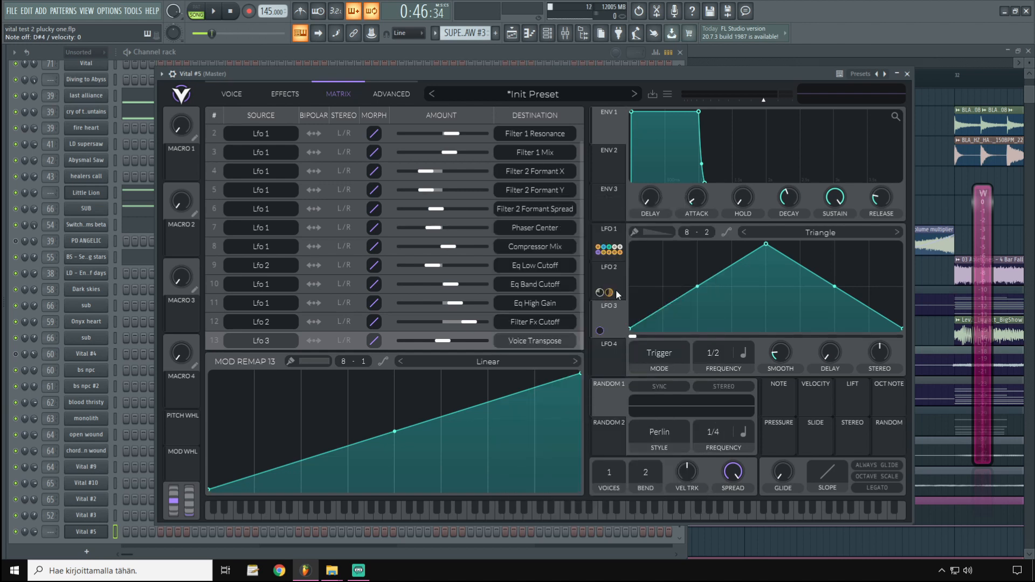
pyautogui.click(444, 341)
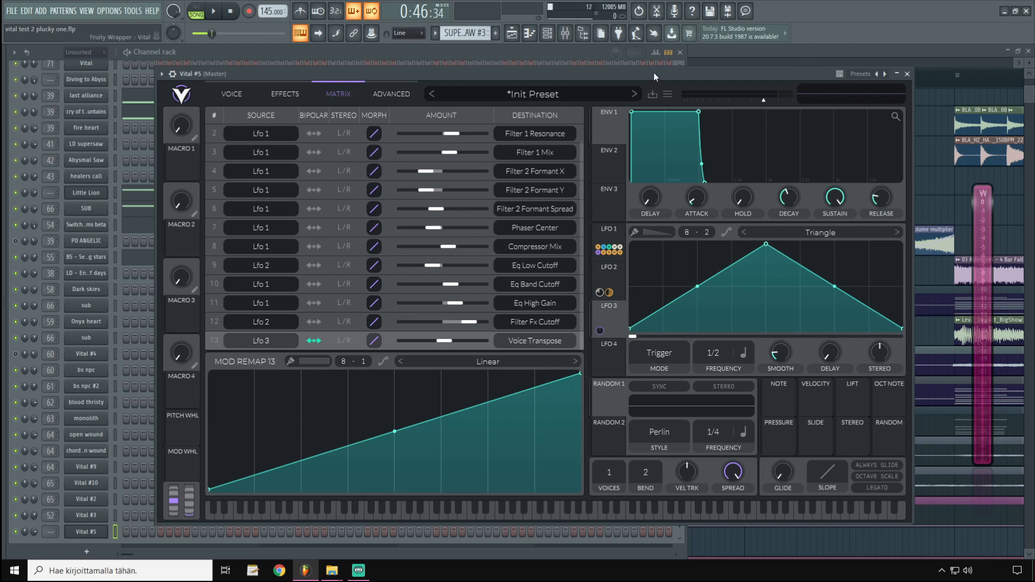
pyautogui.press('g')
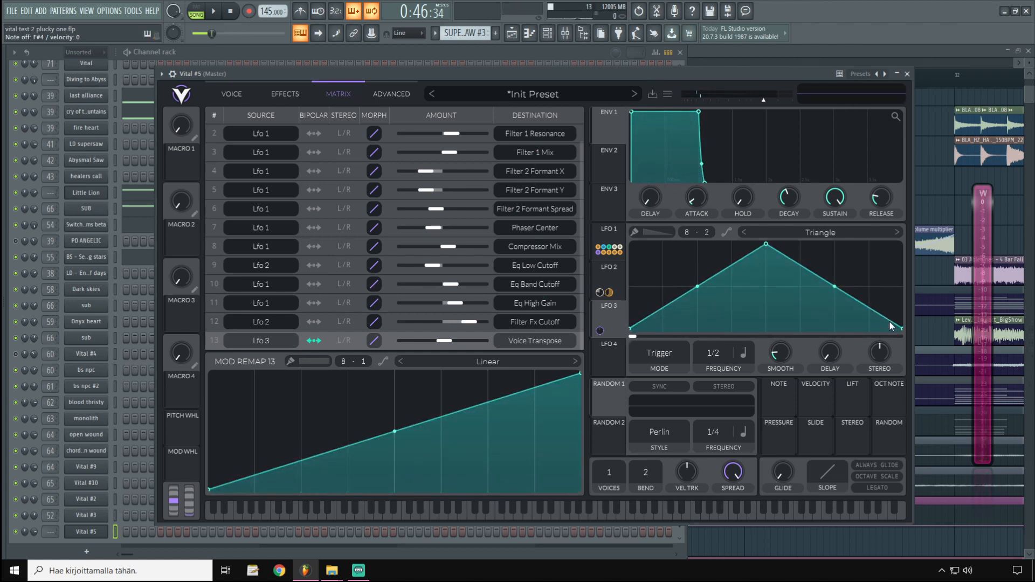
# Flatten LFO 3's triangle to mid level by raising its endpoints and lowering its peak, with the vertical grid at 1.
pyautogui.moveTo(631, 327); pyautogui.dragTo(628, 287)
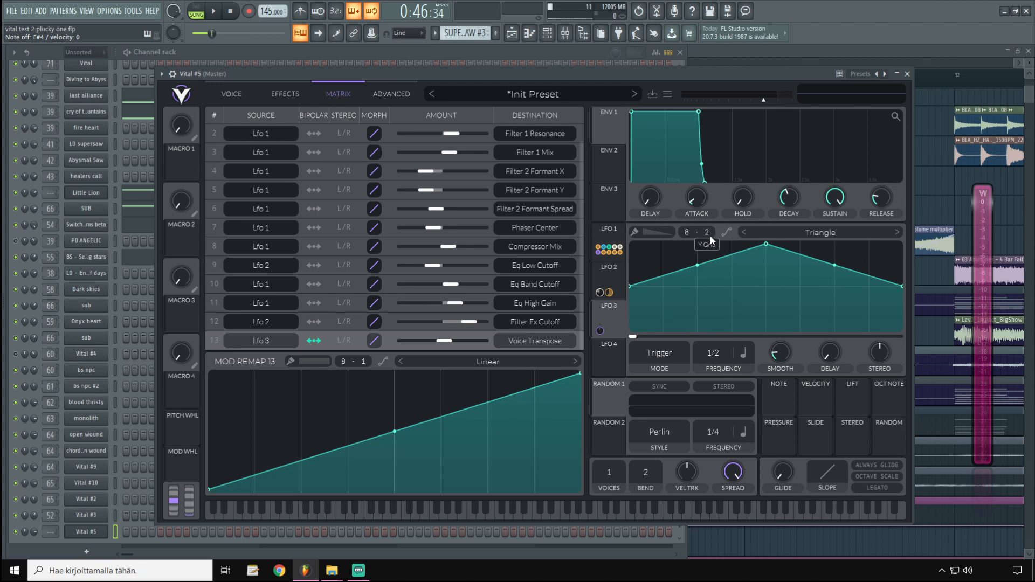
pyautogui.moveTo(710, 246)
pyautogui.mouseDown()
pyautogui.moveTo(709, 255)
pyautogui.moveTo(716, 227)
pyautogui.mouseUp()
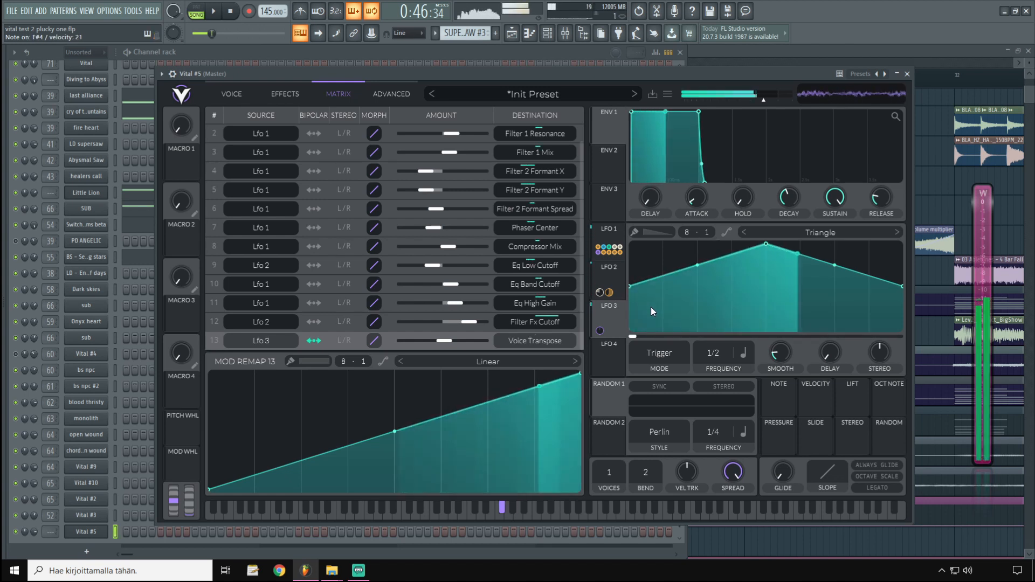
pyautogui.moveTo(766, 265); pyautogui.dragTo(765, 287)
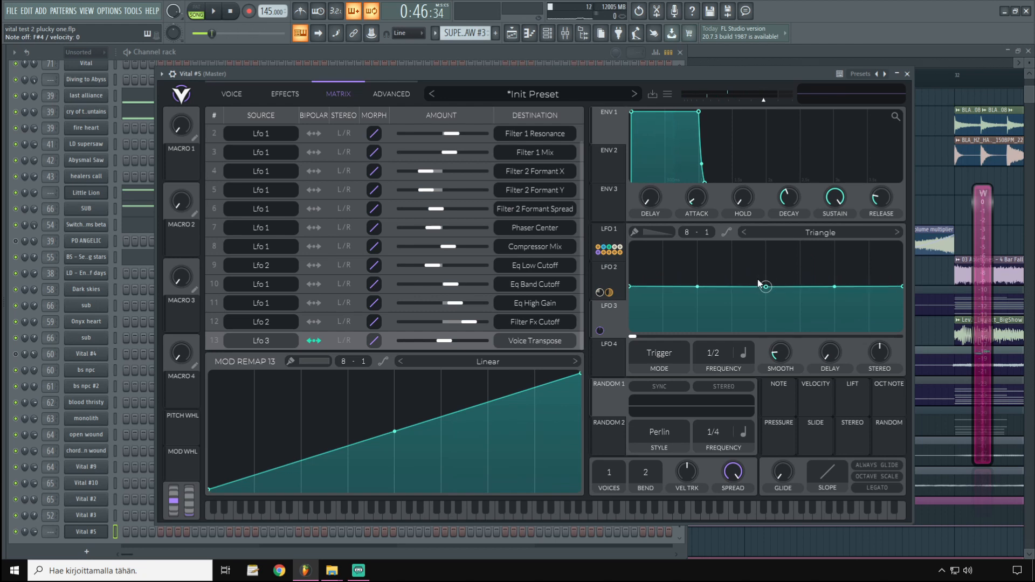
# Shape LFO 3 with a low peak a quarter in, endpoints slightly below mid level and no centre point, and return to the voice page.
pyautogui.scroll(1, 707, 232)
pyautogui.moveTo(698, 287); pyautogui.dragTo(699, 277)
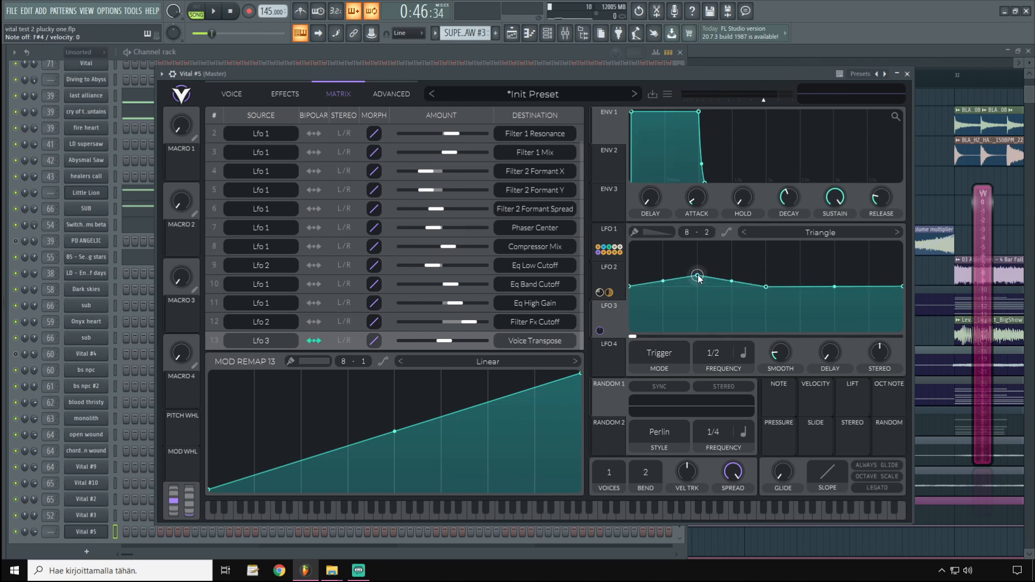
pyautogui.moveTo(631, 287); pyautogui.dragTo(629, 298)
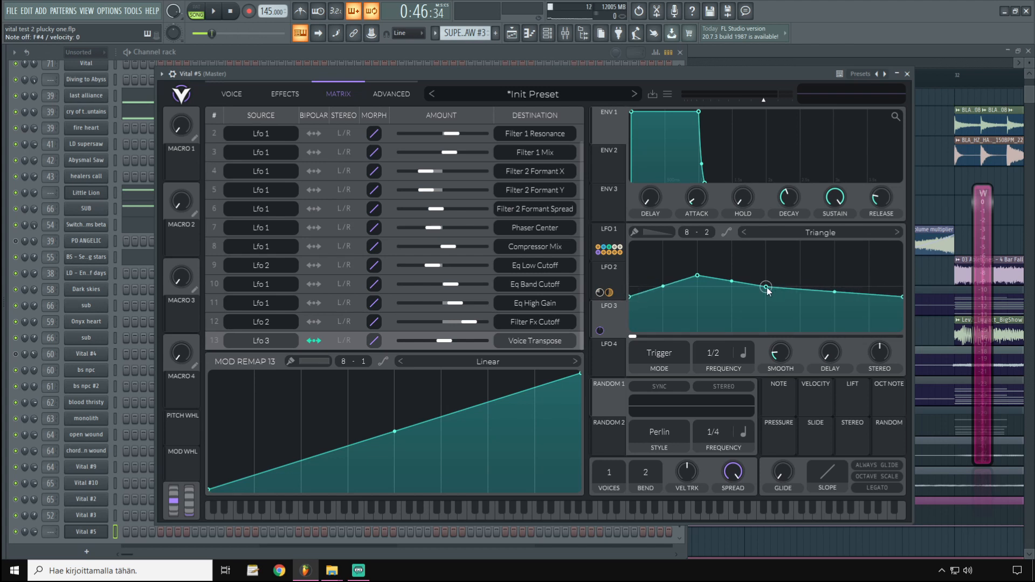
pyautogui.doubleClick(766, 287)
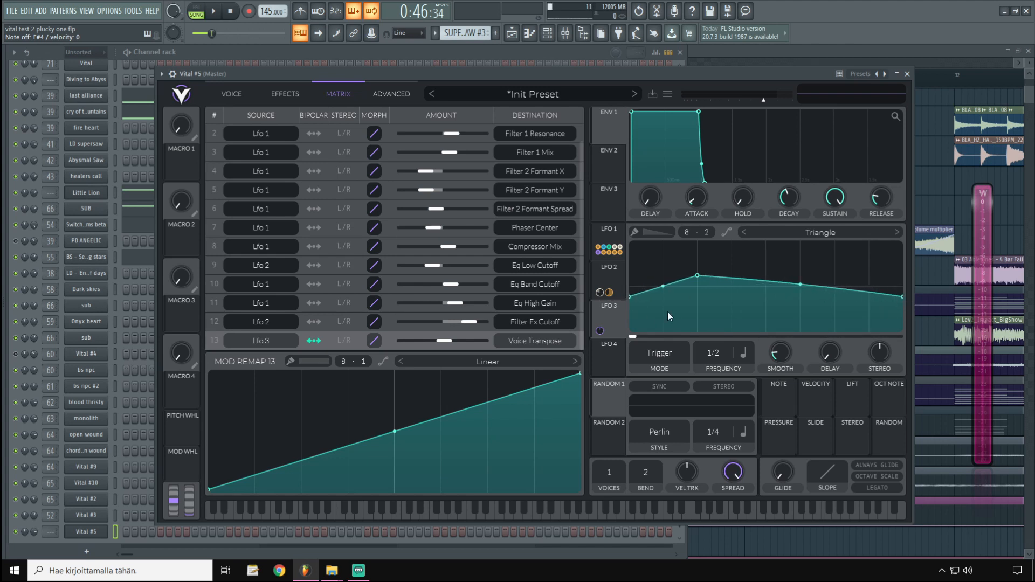
pyautogui.moveTo(663, 288); pyautogui.dragTo(663, 285)
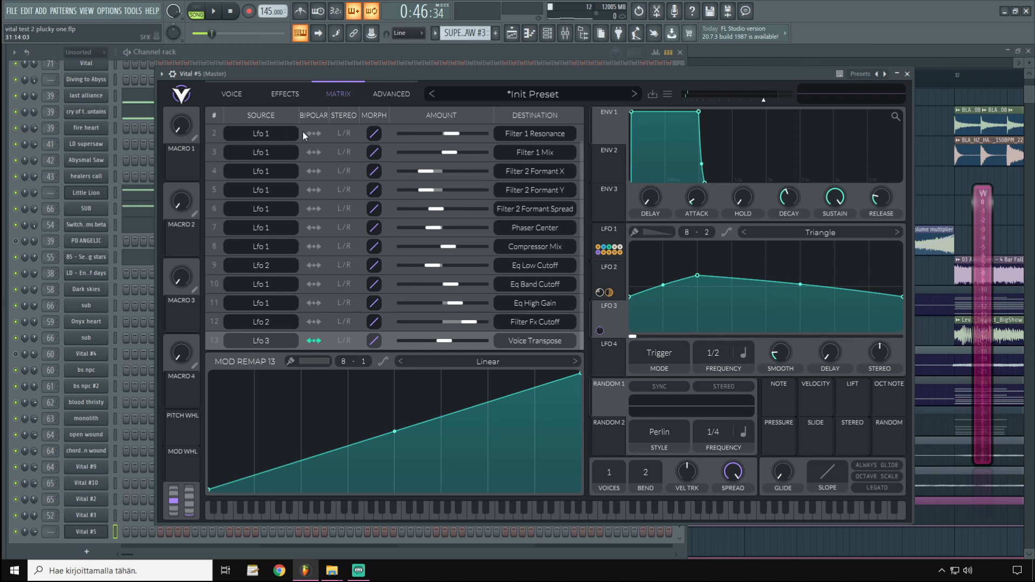
pyautogui.click(232, 93)
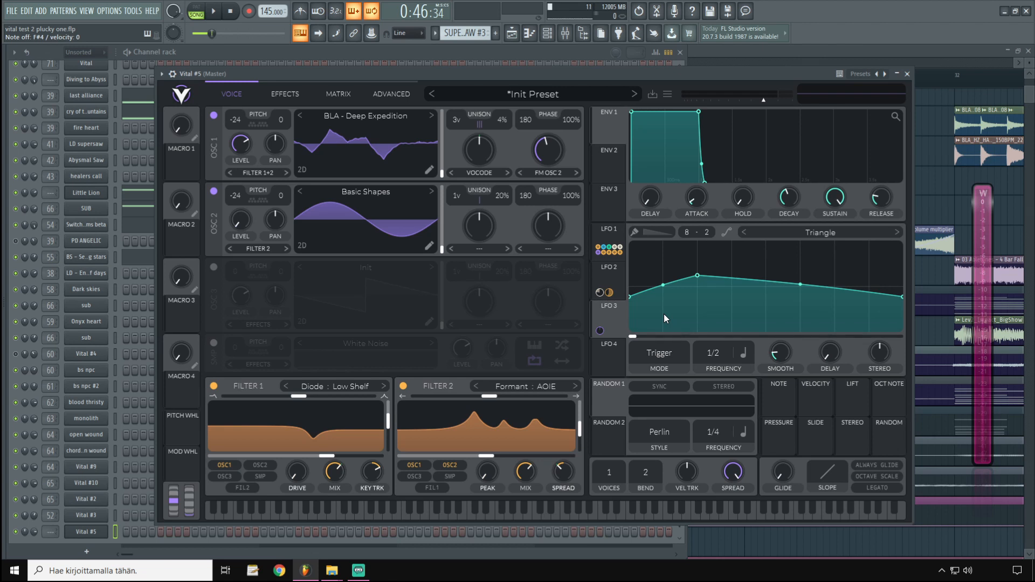
# Open the playlist and examine the arrangement around drop 1 and the BASS patterns starting at bar 41.
pyautogui.press('F5')
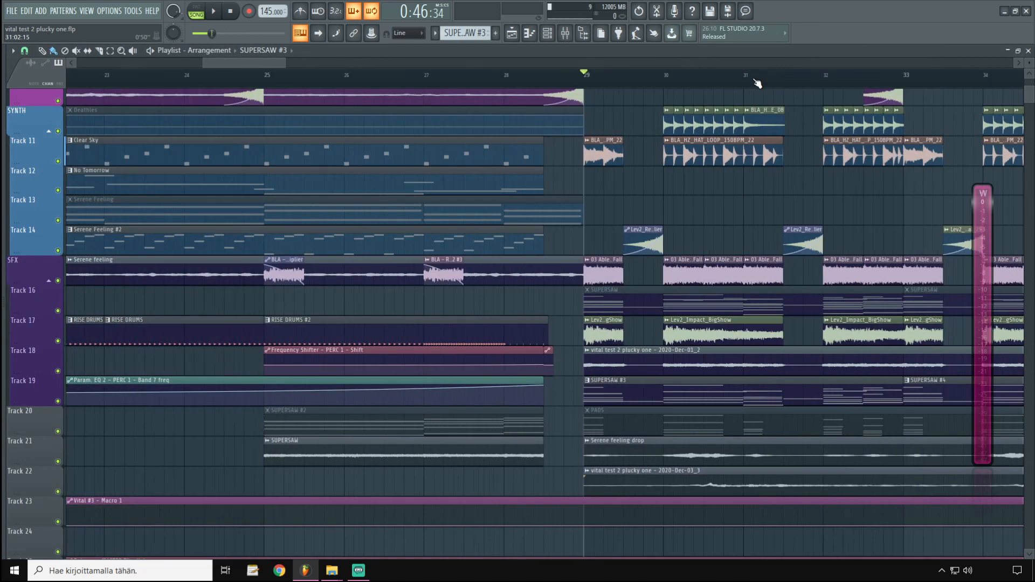
pyautogui.scroll(-5, 758, 84)
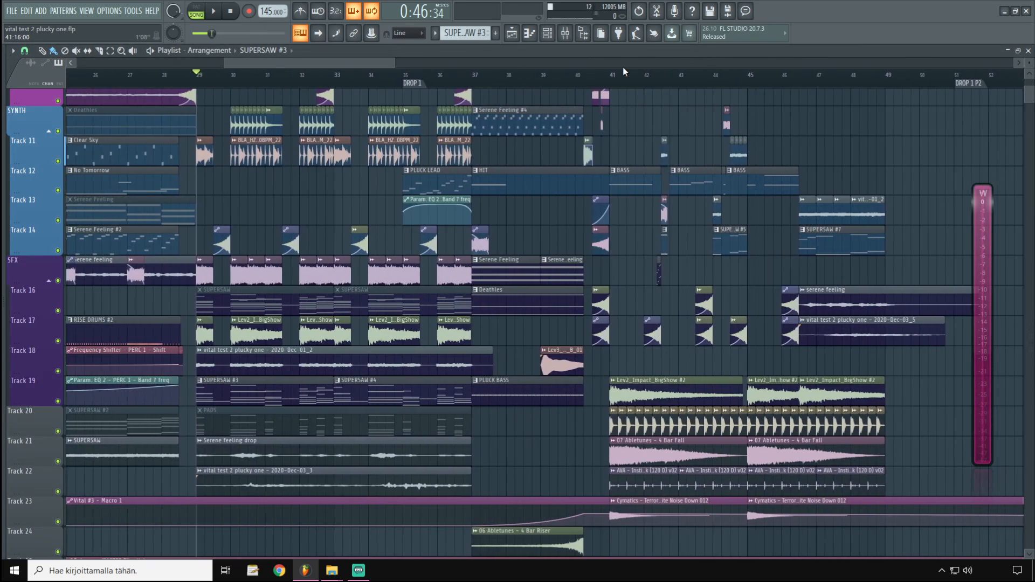
pyautogui.scroll(4, 625, 73)
pyautogui.scroll(-5, 688, 130)
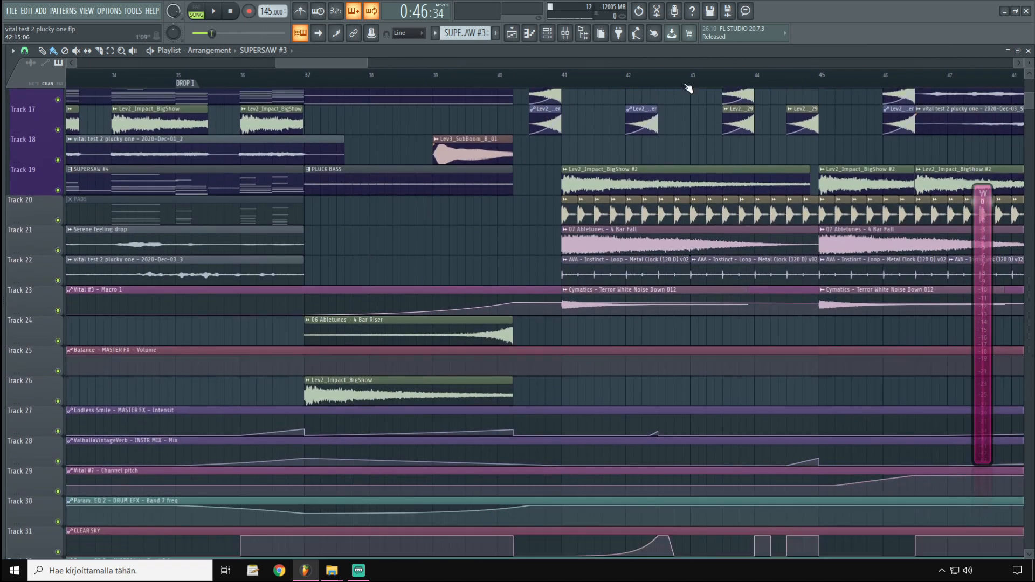
pyautogui.scroll(5, 688, 88)
pyautogui.scroll(-4, 758, 87)
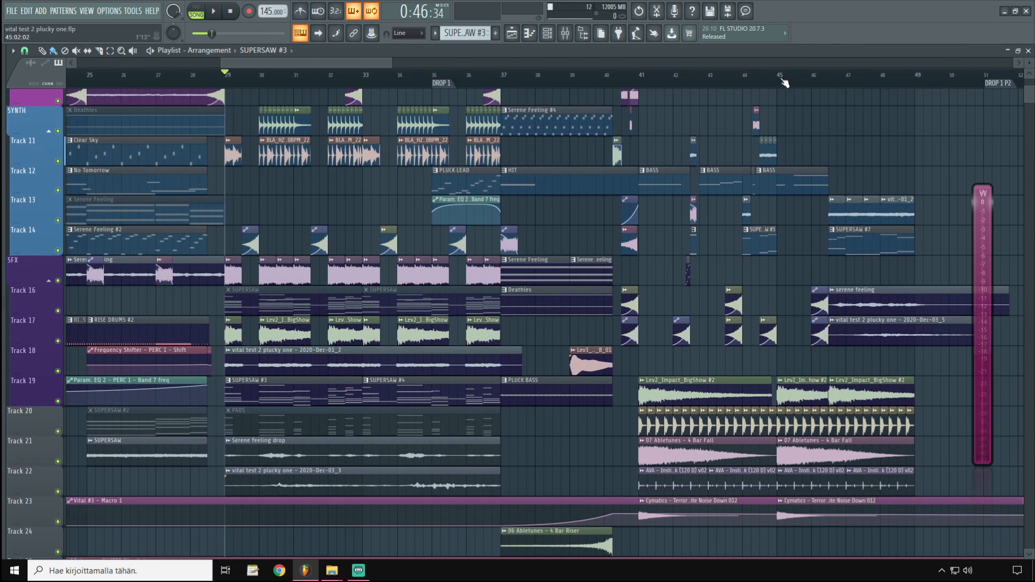
pyautogui.scroll(2, 784, 82)
pyautogui.scroll(3, 693, 313)
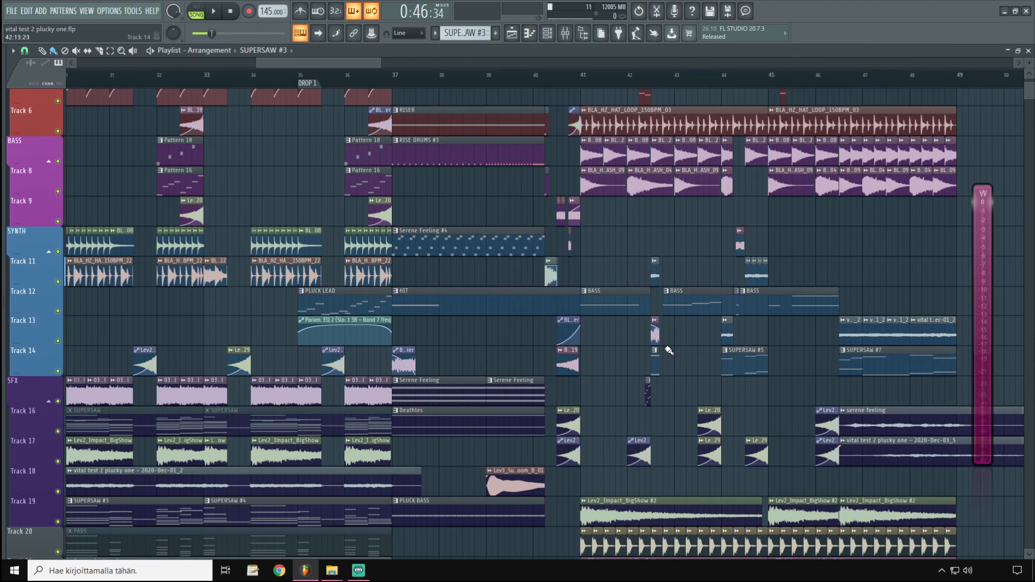
# Set the playback position to bar 39, play the build-up briefly and open the mixer.
pyautogui.click(489, 82)
pyautogui.scroll(3, 489, 82)
pyautogui.scroll(-2, 630, 300)
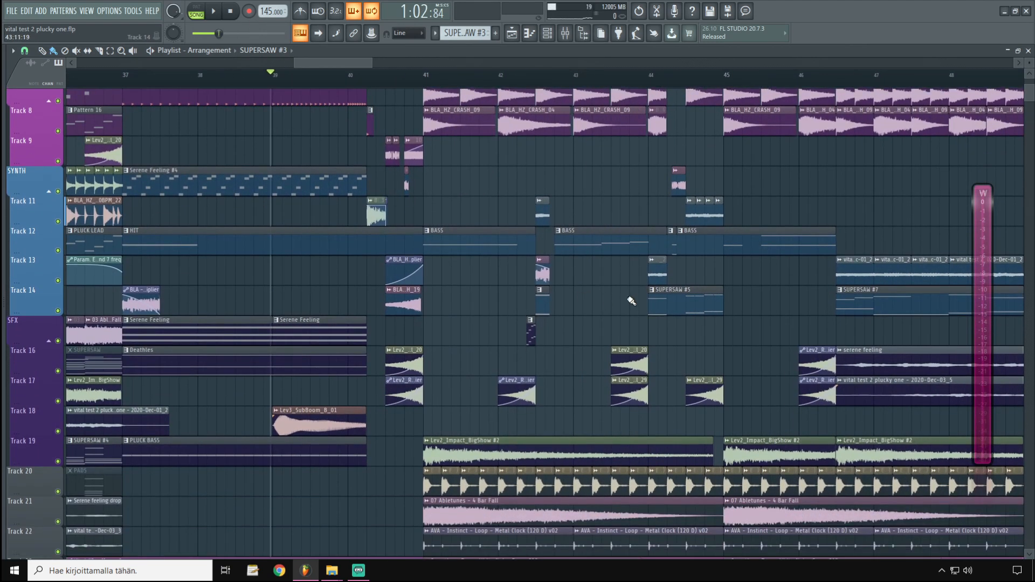
pyautogui.scroll(2, 593, 345)
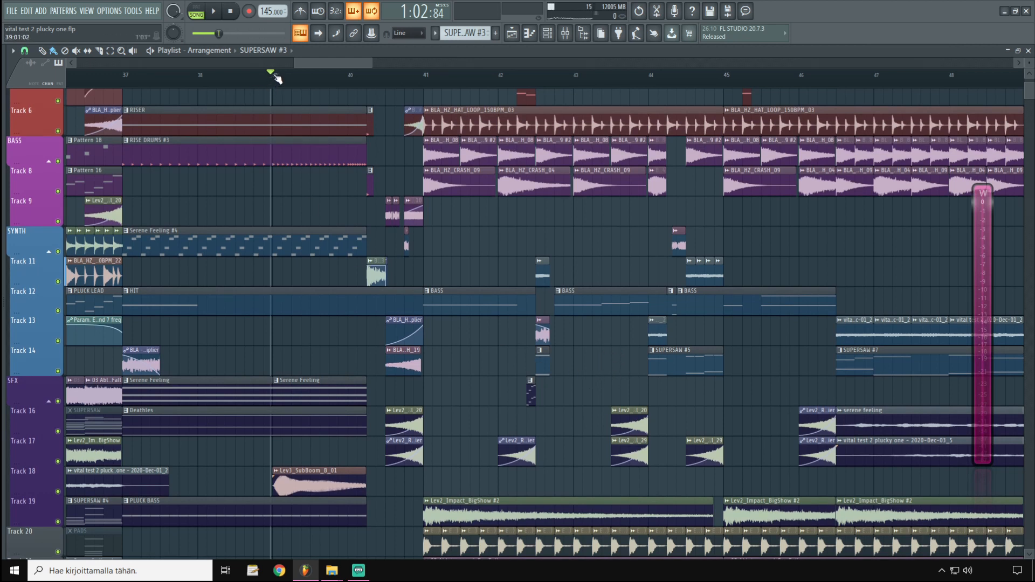
pyautogui.moveTo(274, 75); pyautogui.dragTo(326, 61)
pyautogui.press('space')
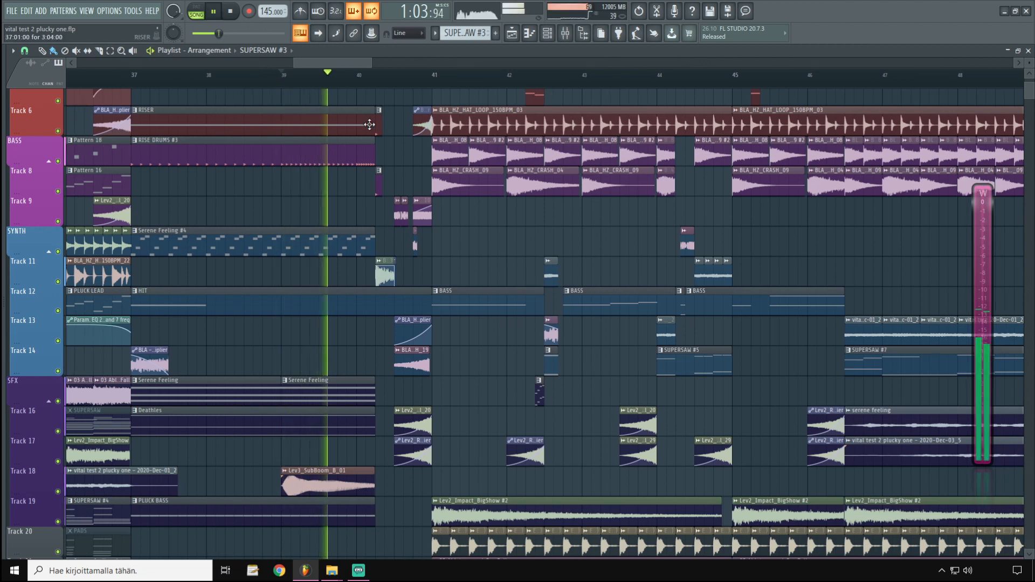
pyautogui.press('space')
pyautogui.press('F9')
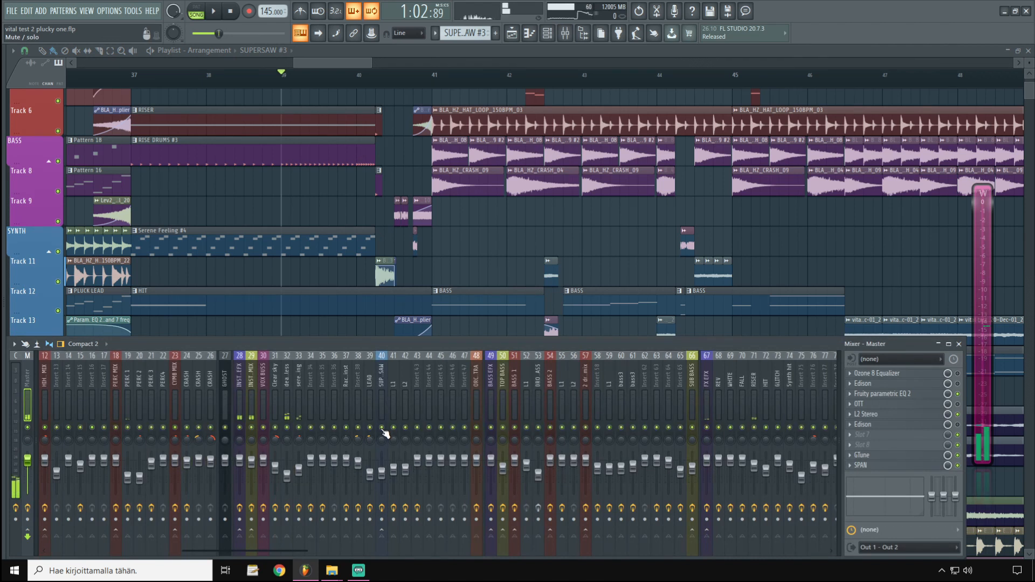
# Play the build-up and drop from bar 39, running a tools macro during playback, and stop the song.
pyautogui.press('space')
pyautogui.click(133, 11)
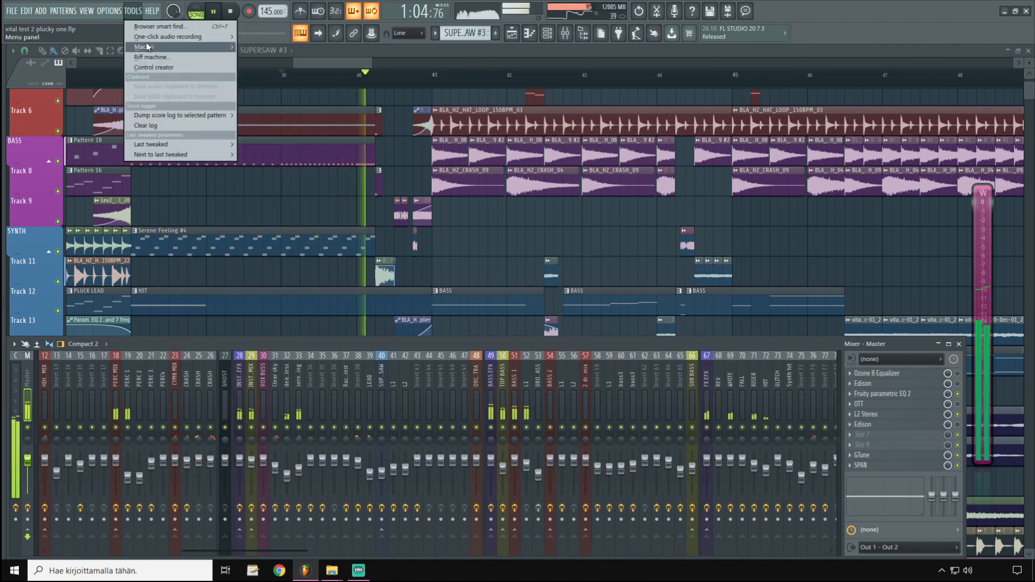
pyautogui.moveTo(147, 46)
pyautogui.click(275, 125)
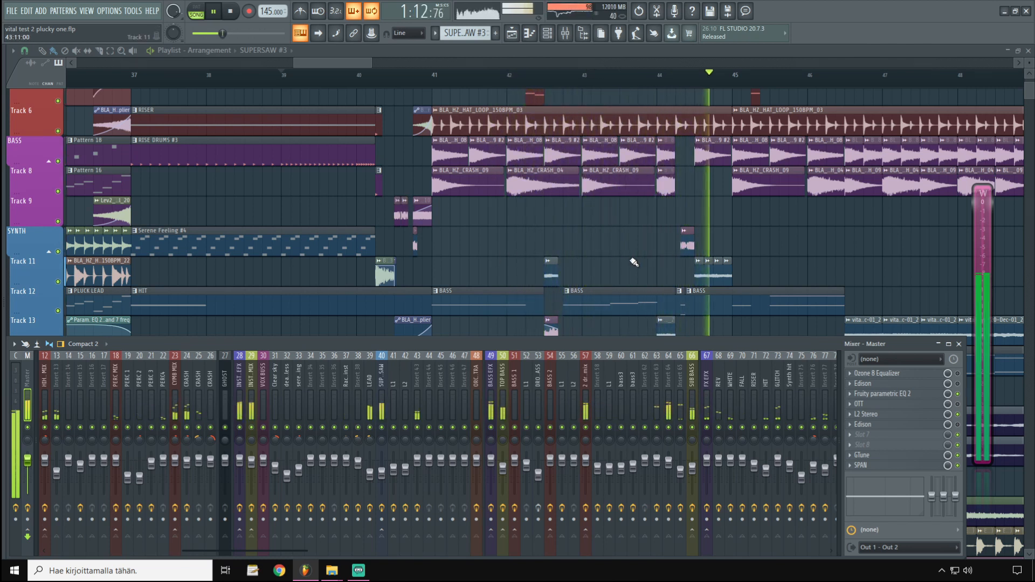
pyautogui.press('space')
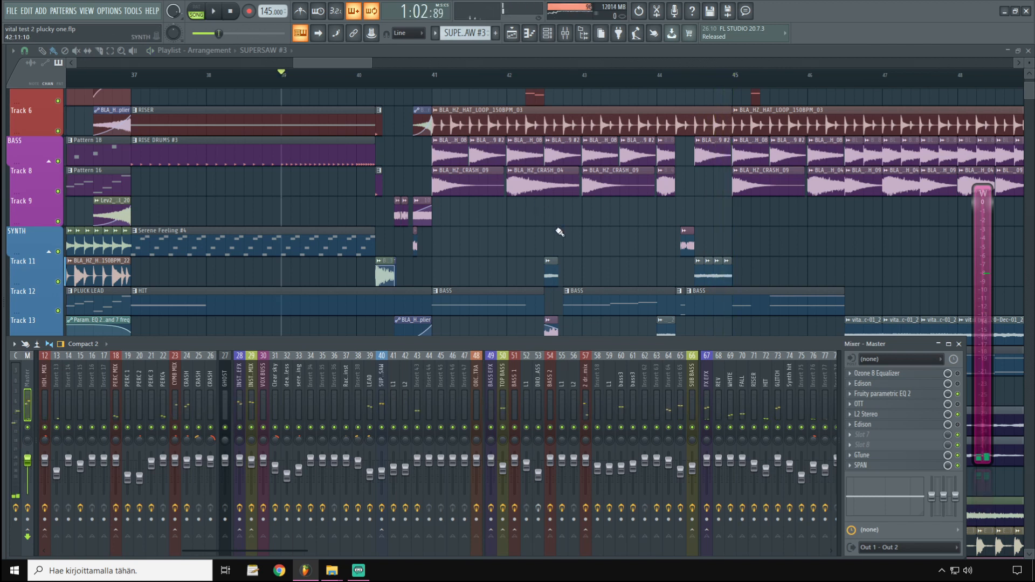
# Solo the BASS EFX mixer track and listen to the drop bass from bar 41.
pyautogui.scroll(-3, 555, 211)
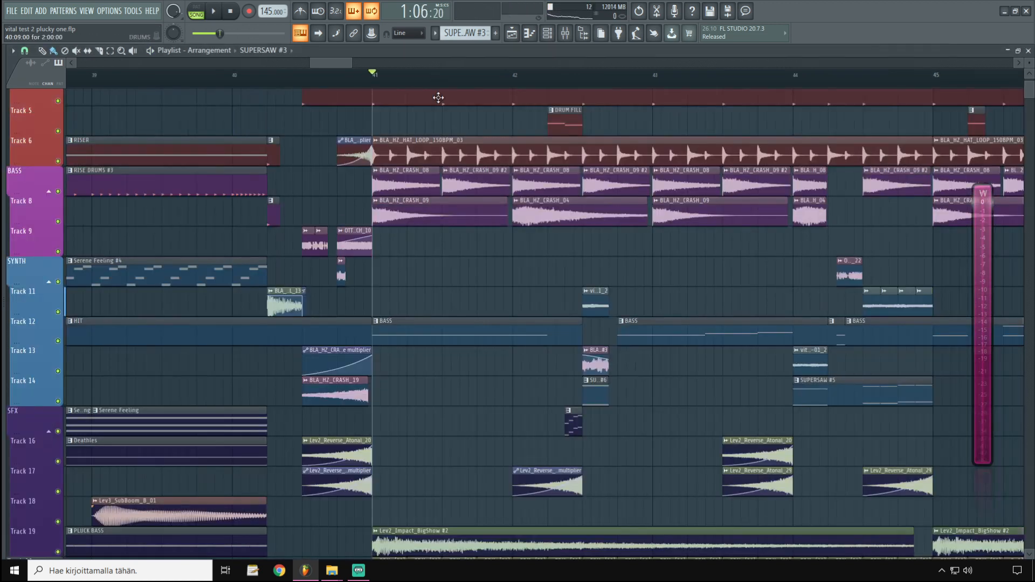
pyautogui.scroll(2, 442, 398)
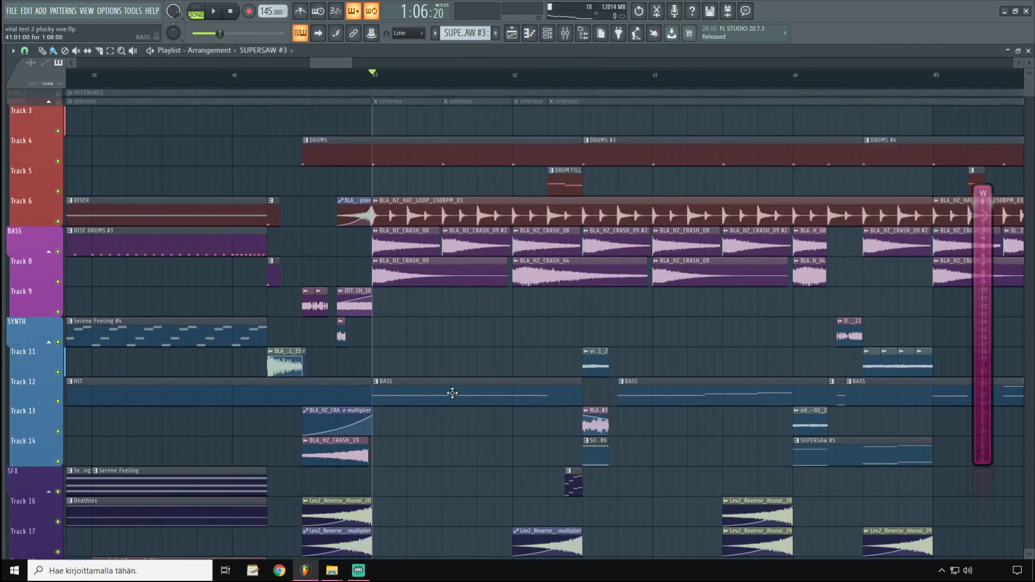
pyautogui.press('F9')
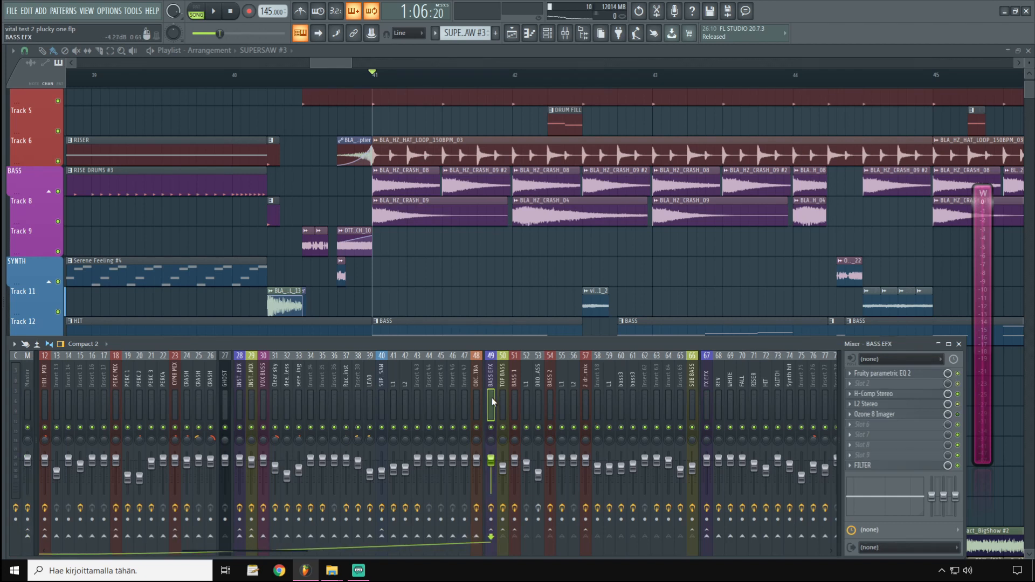
pyautogui.click(491, 399)
pyautogui.press('space')
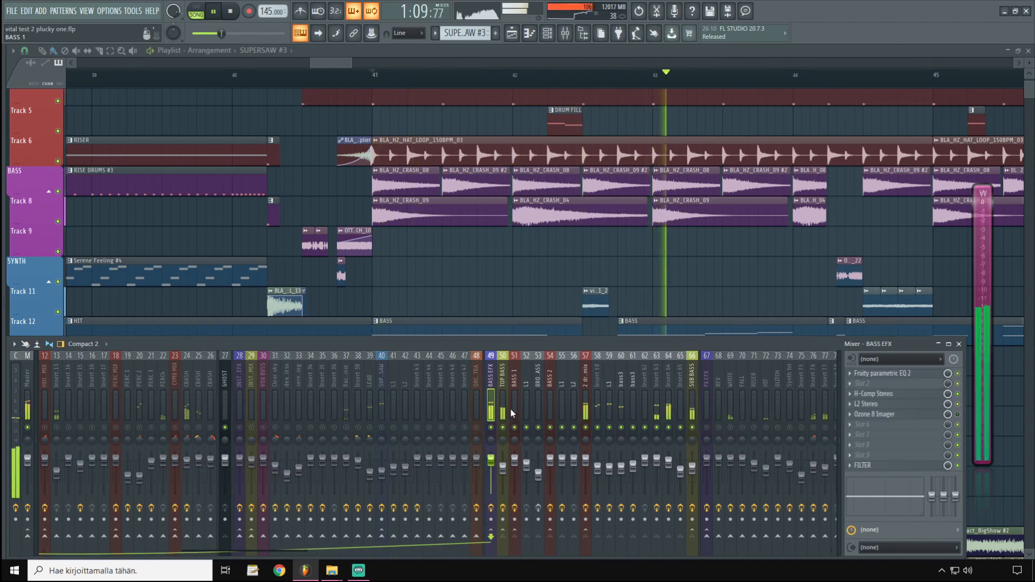
pyautogui.press('space')
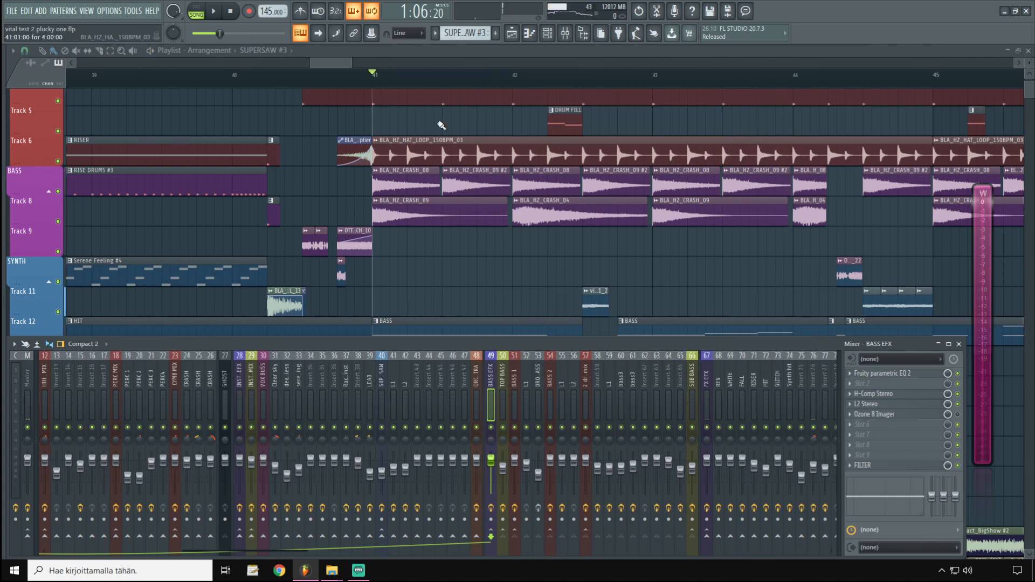
# Close the mixer and examine the arrangement from the break through drop 1 in the playlist.
pyautogui.press('F9')
pyautogui.scroll(-8, 344, 85)
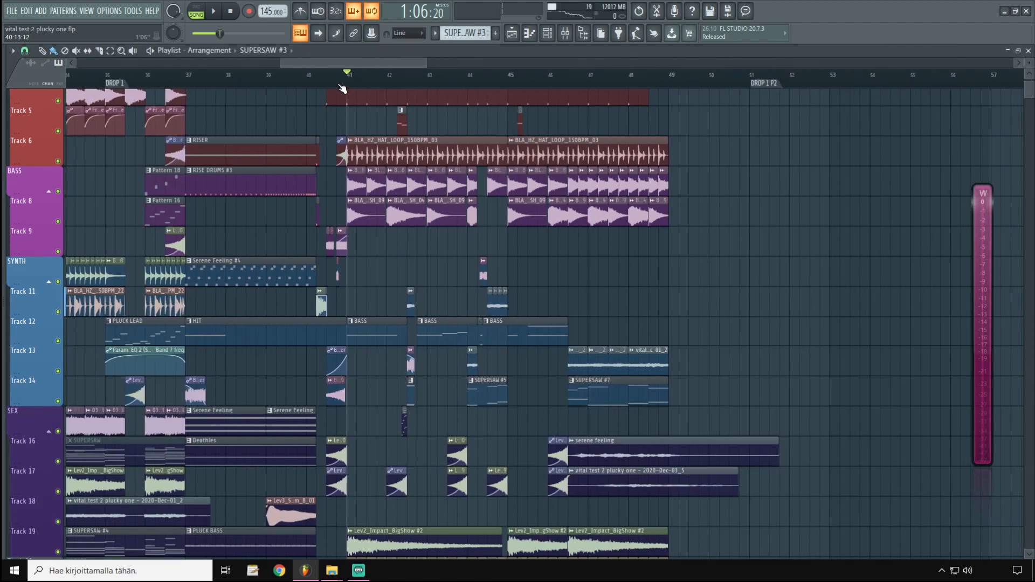
pyautogui.moveTo(355, 61); pyautogui.dragTo(246, 61)
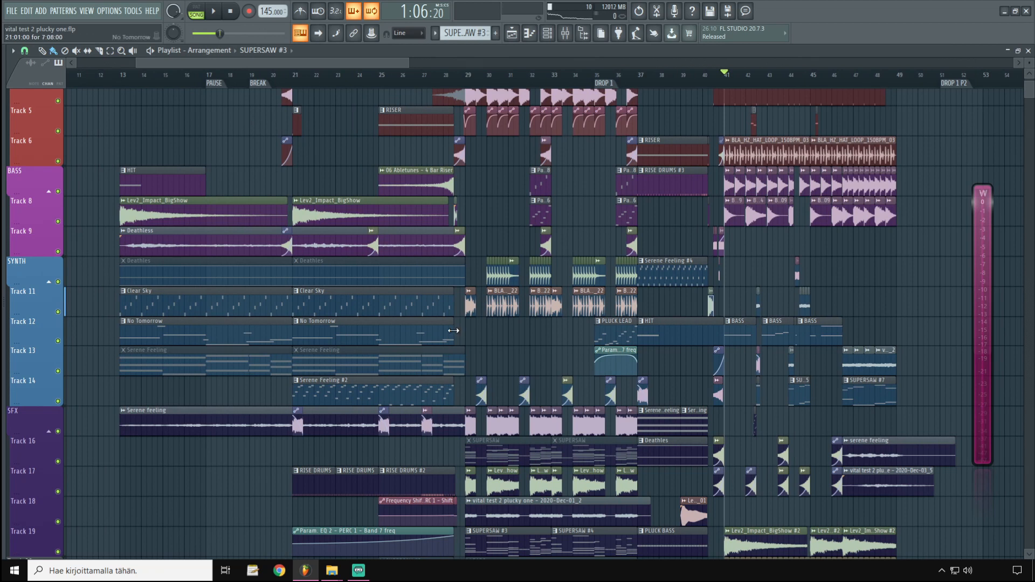